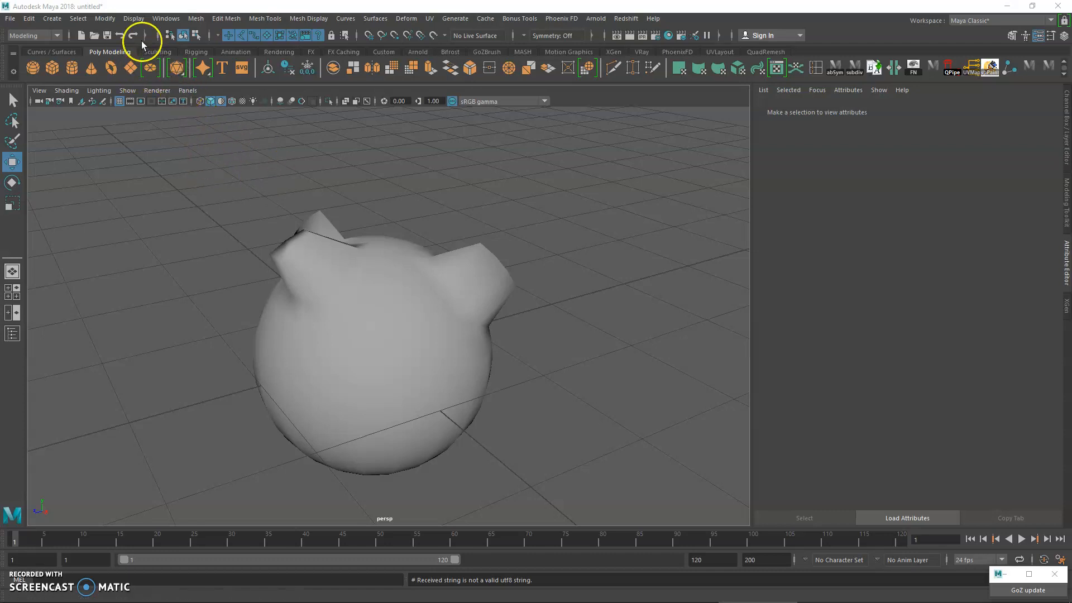
Step: Turn on the Poly Count heads-up display in the viewport
left_click(133, 18)
left_click(169, 60)
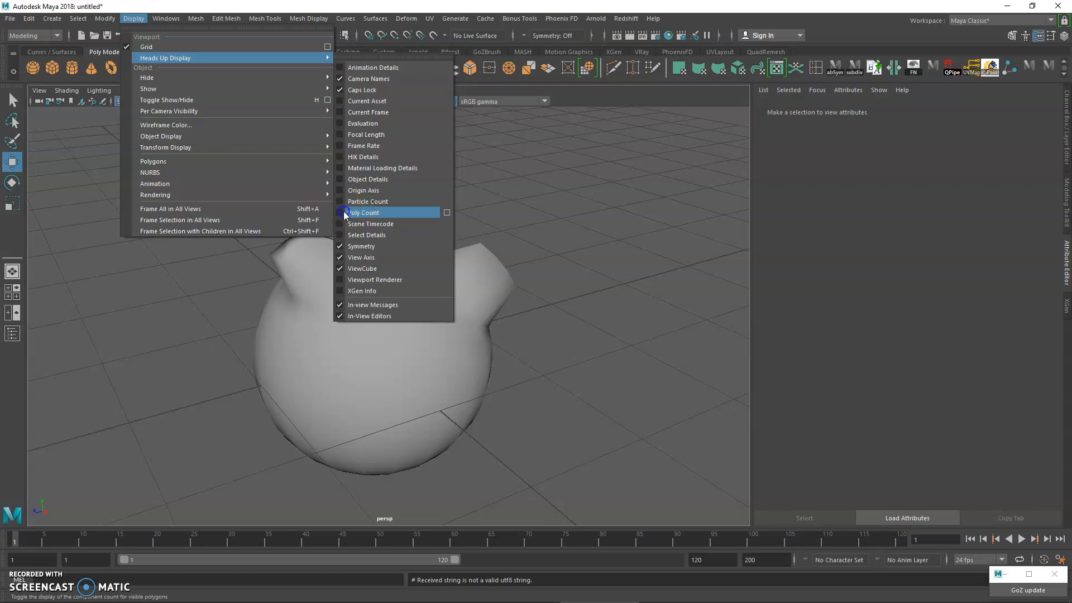
left_click(343, 212)
left_click_drag(229, 179, 32, 105)
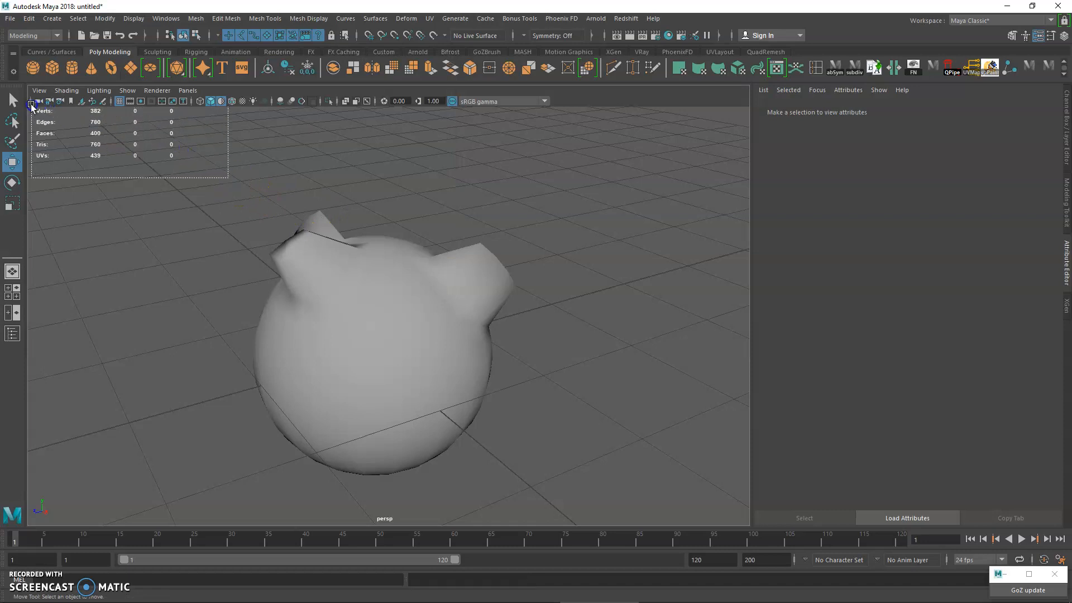
left_click_drag(32, 105, 32, 105)
left_click_drag(206, 180, 33, 106)
Step: Select the sphere to view its polygon counts in the heads-up display, and deselect it again
left_click(311, 267)
right_click_drag(357, 265, 419, 311, "alt")
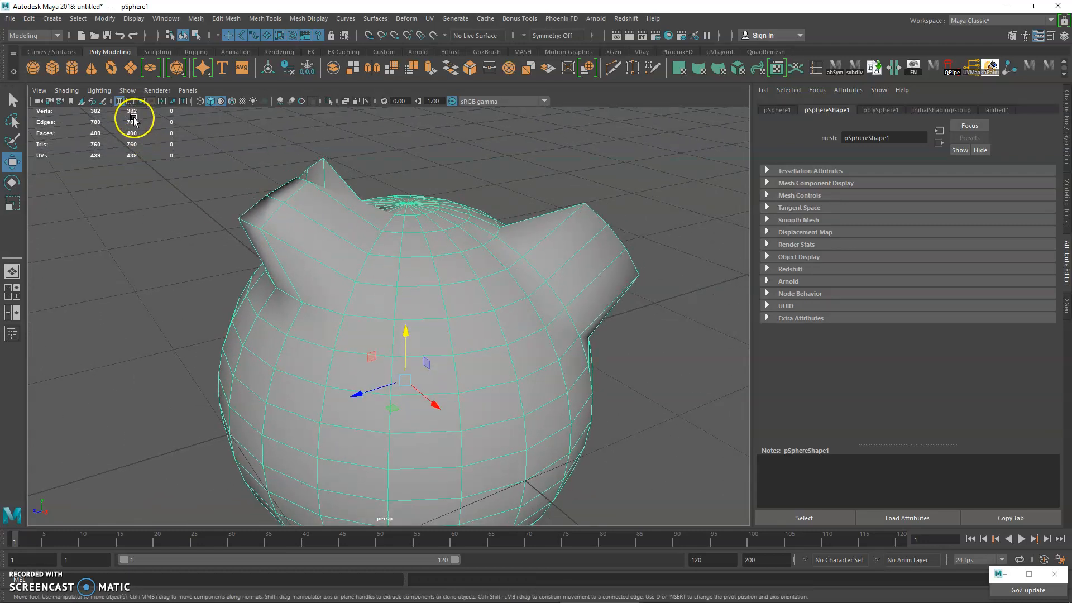
left_click(466, 160)
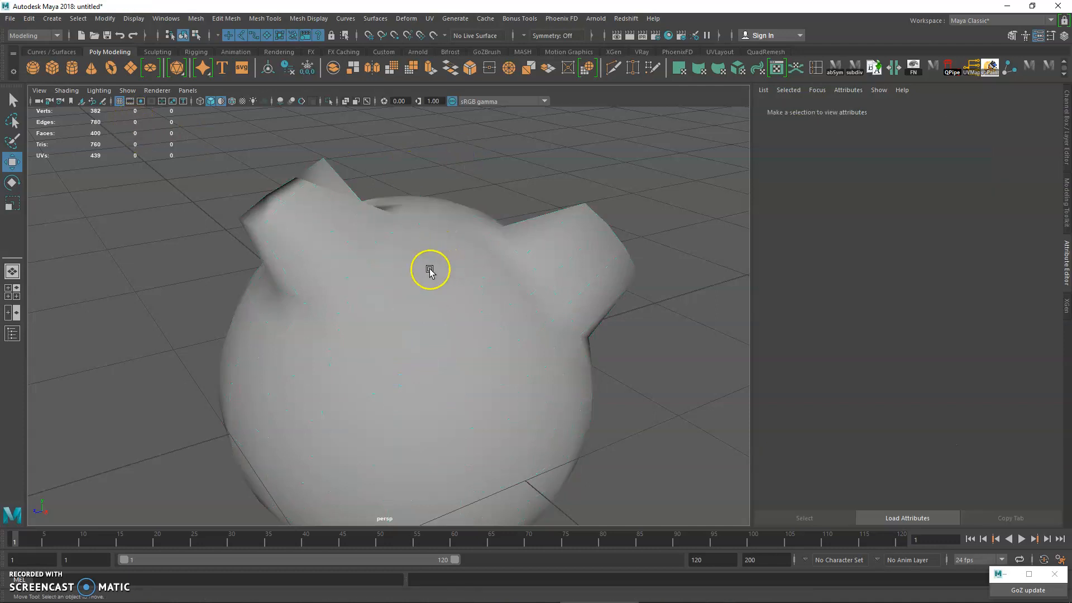
Step: Create a polygon cube and move it clear of the sphere so both stand side by side
left_click(52, 67)
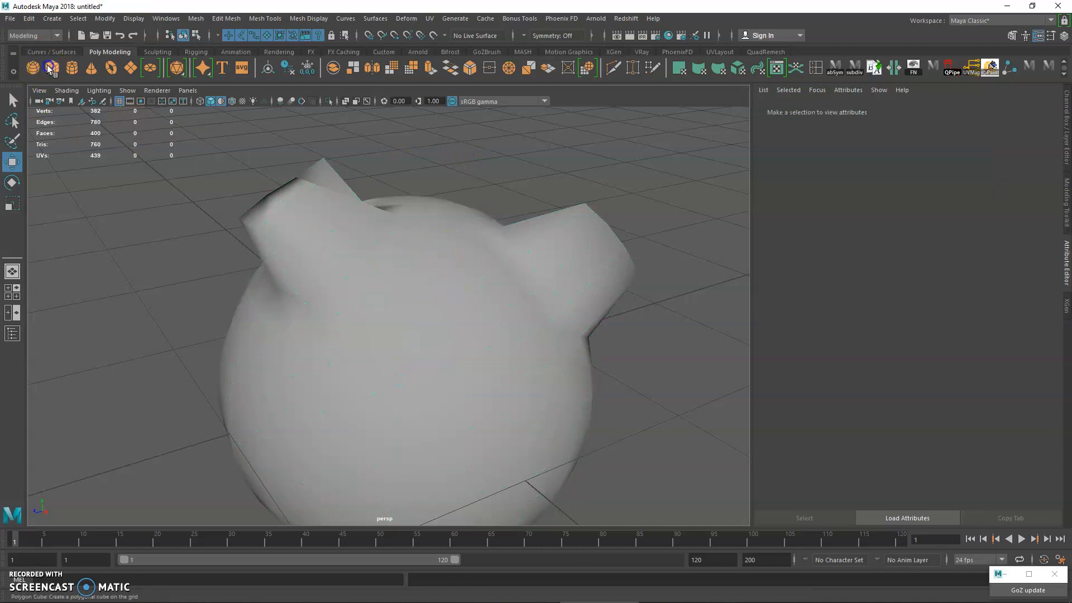
scroll(400, 271, "down", 4)
left_click_drag(383, 341, 600, 274)
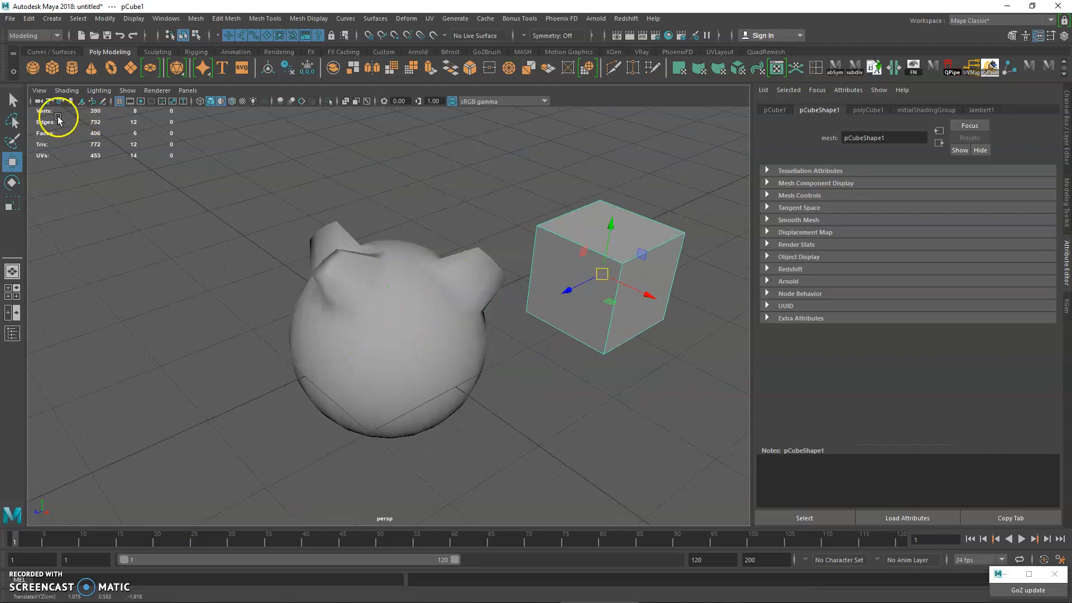
Step: Select the cube's upper and lower vertices in turn to check the vertex count, and return to object mode with nothing selected
right_click_drag(583, 217, 546, 215)
left_click_drag(489, 171, 692, 267)
left_click_drag(521, 283, 743, 359)
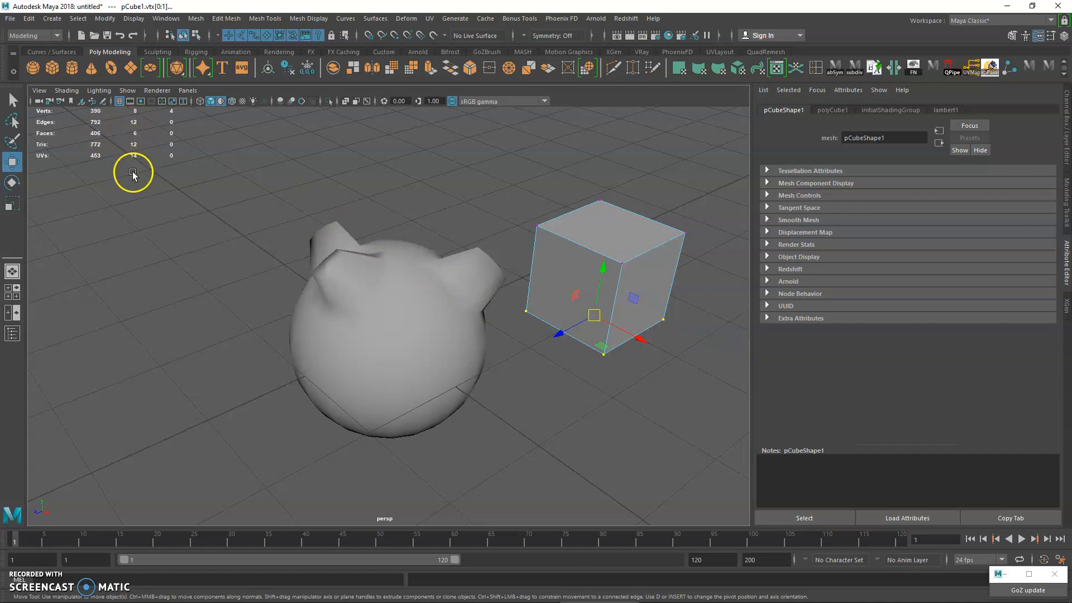
right_click(436, 266)
left_click(491, 249)
left_click(485, 200)
left_click_drag(212, 173, 28, 104)
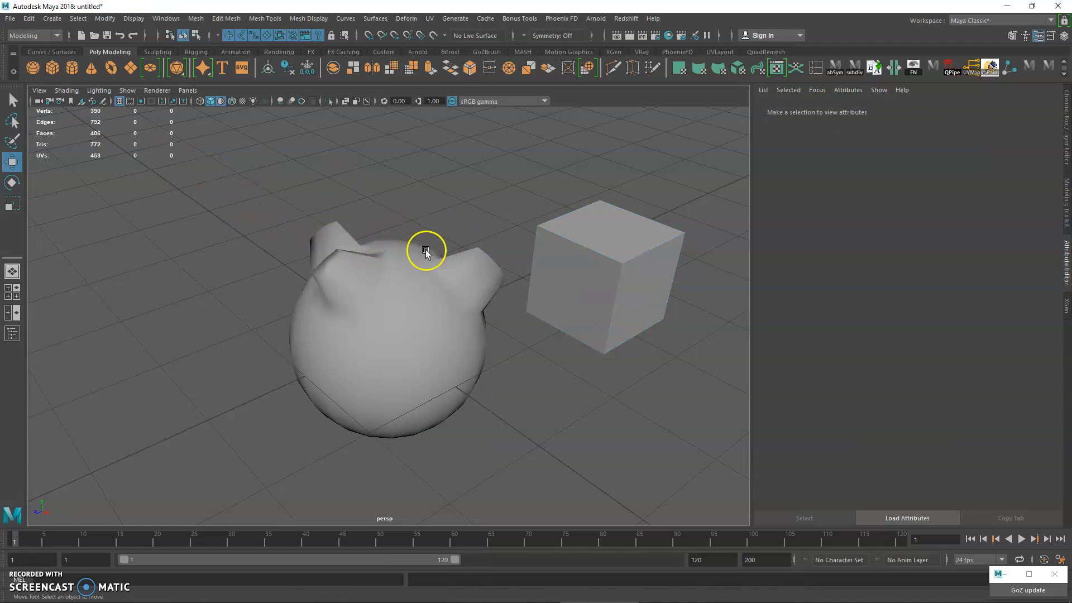
Step: Frame the sphere and select four vertices along the tip of one protrusion to check the selected vertex count
left_click(423, 304)
key("f")
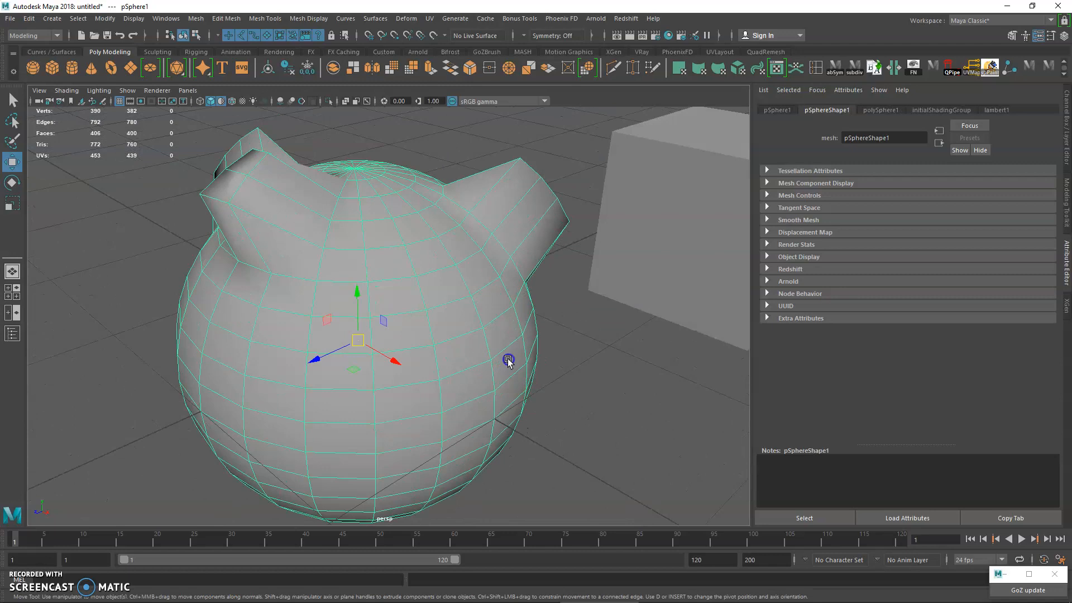
key("q")
right_click_drag(450, 209, 413, 203)
left_click_drag(443, 206, 388, 195, "alt")
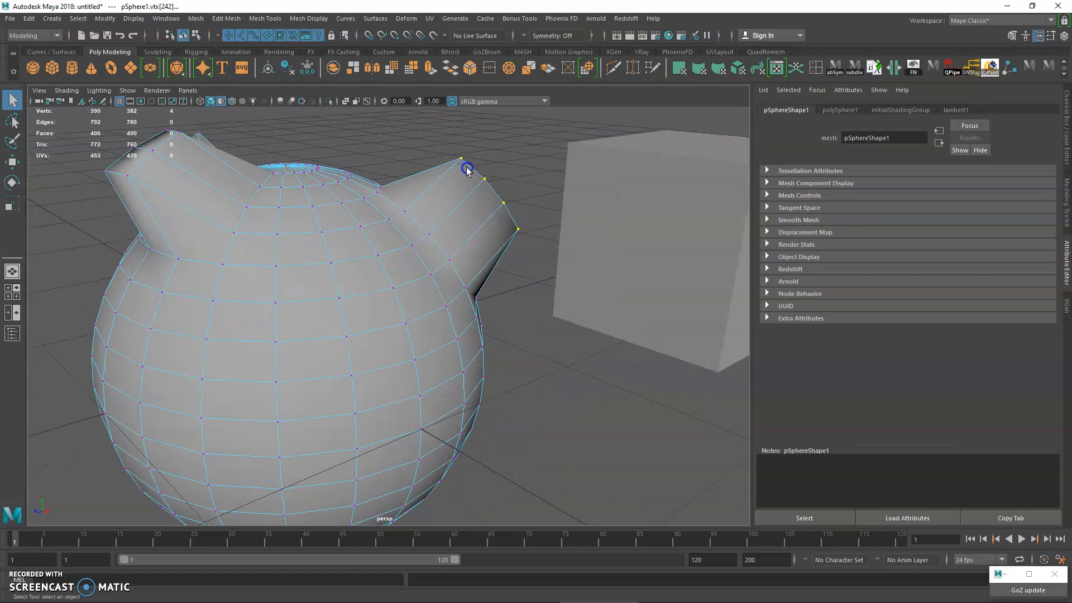
left_click_drag(475, 167, 539, 257, "shift")
middle_click_drag(216, 136, 249, 151, "alt")
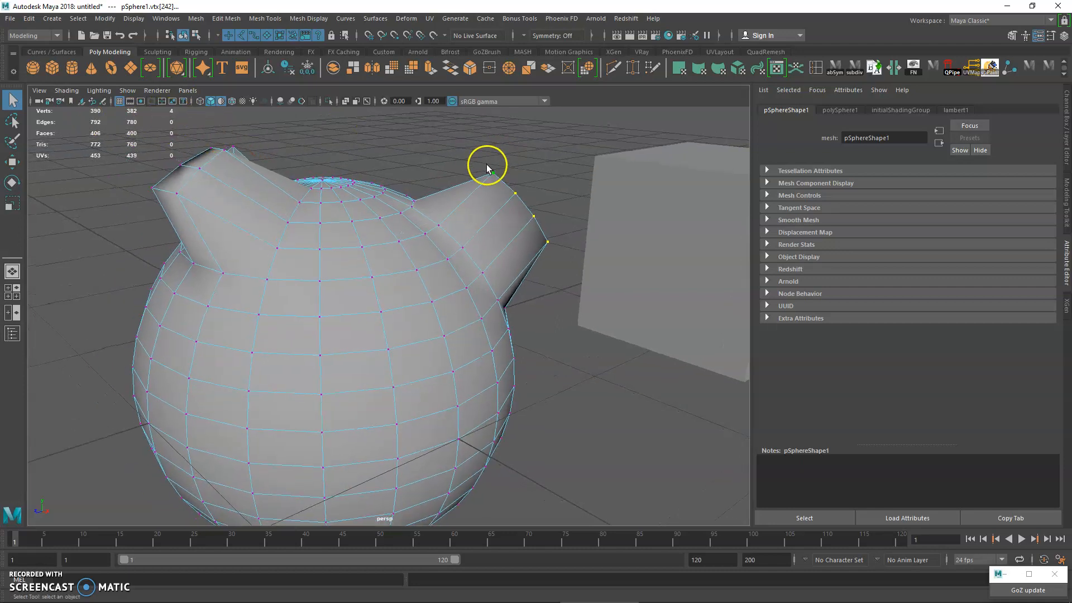
Step: Switch the sphere to edge selection and select three edges on the same protrusion
right_click(490, 179)
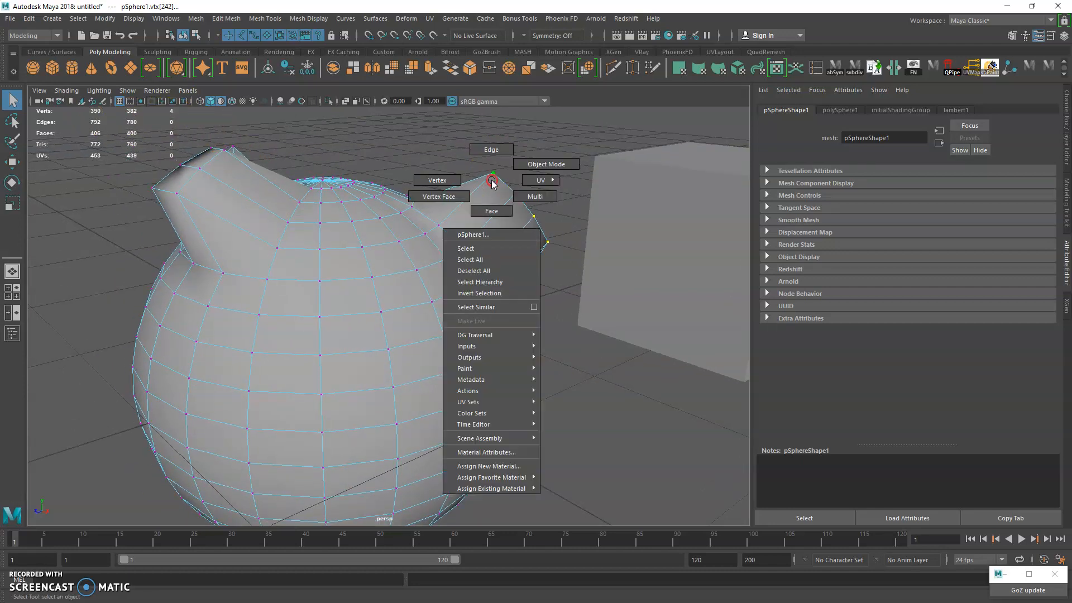
left_click(491, 149)
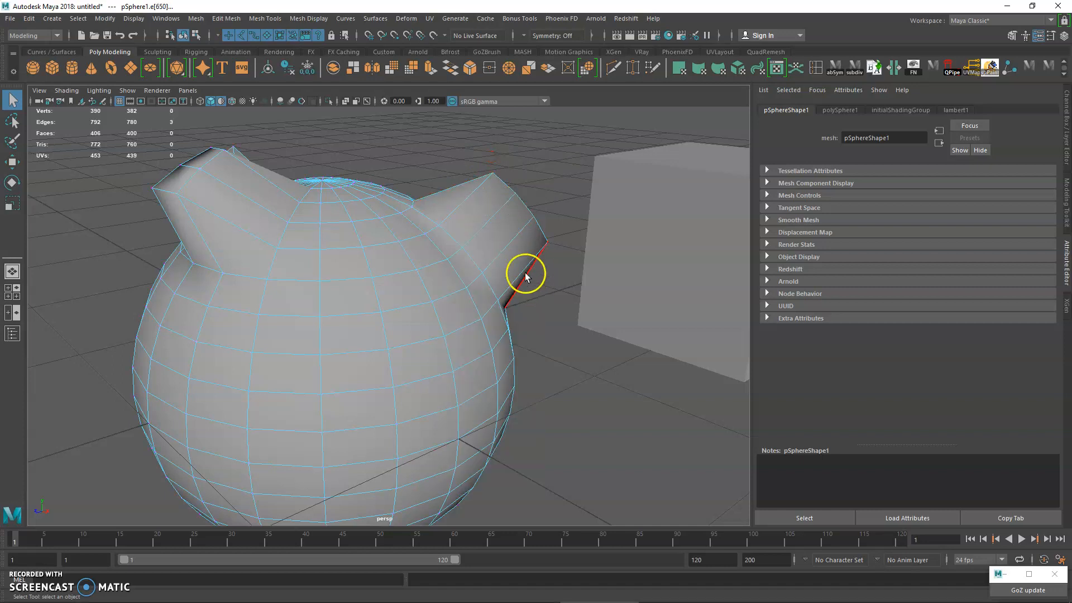
left_click(512, 245, "shift")
Step: Switch the sphere to face selection and select three neighbouring faces running from the protrusion's base onto the body
right_click_drag(501, 228, 494, 262)
left_click(466, 263, "shift")
left_click(397, 290, "shift")
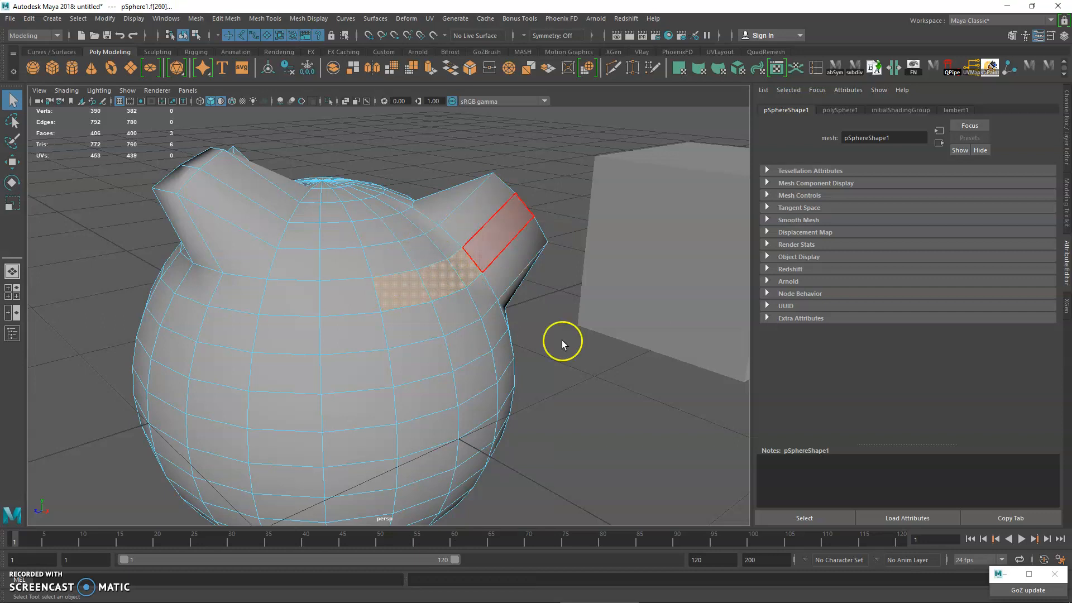
Step: Select a block of faces on the sphere's side below the protrusion and inspect which hidden faces are included
left_click_drag(566, 422, 475, 337)
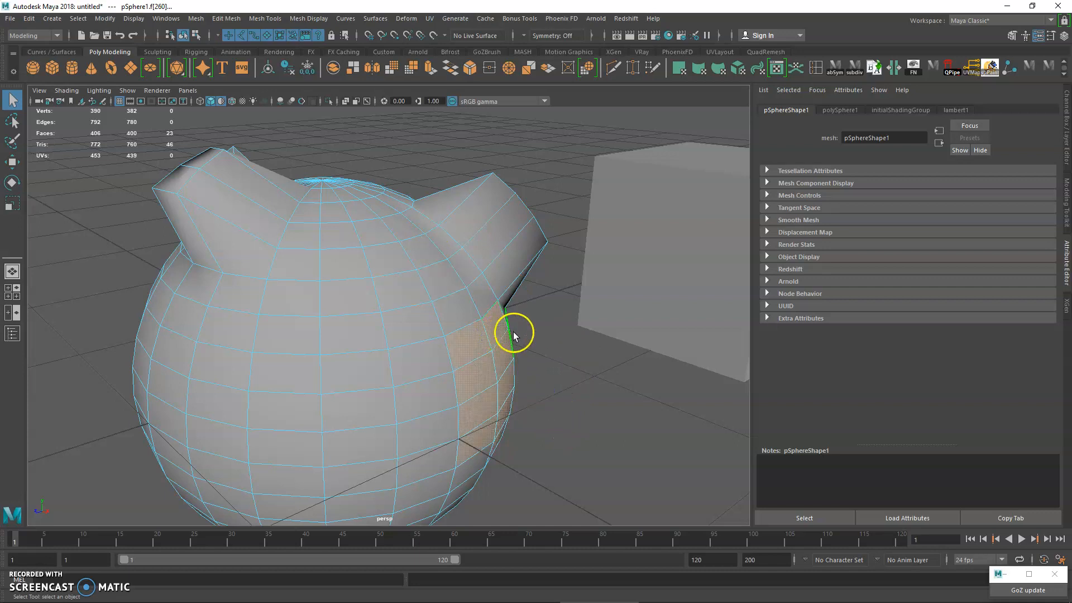
middle_click_drag(484, 360, 458, 326, "alt")
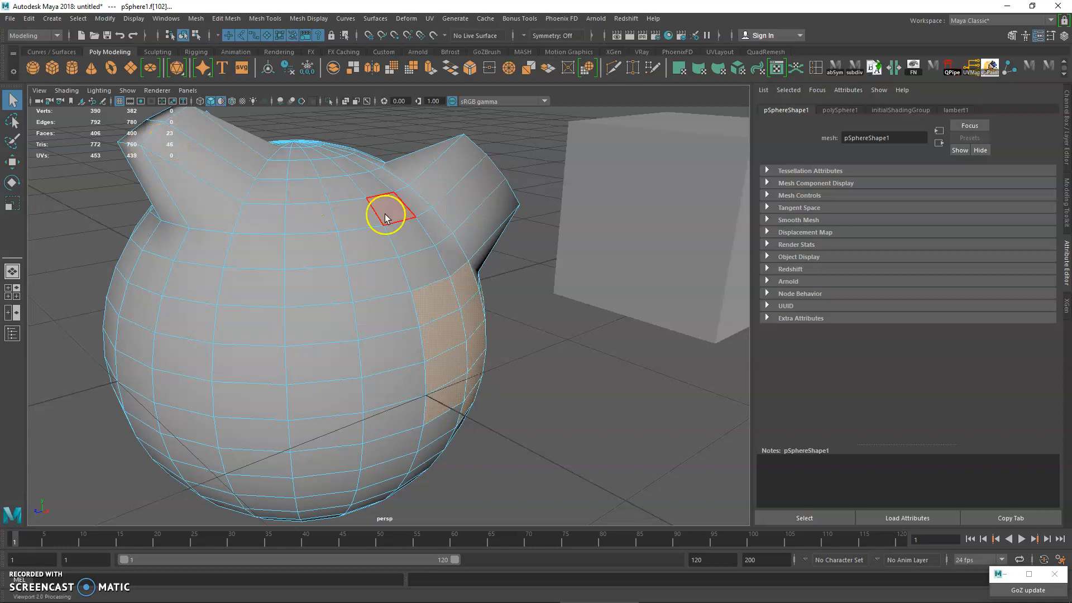
left_click_drag(526, 330, 354, 294, "alt")
middle_click_drag(404, 330, 406, 237, "alt")
right_click_drag(407, 236, 363, 257, "alt")
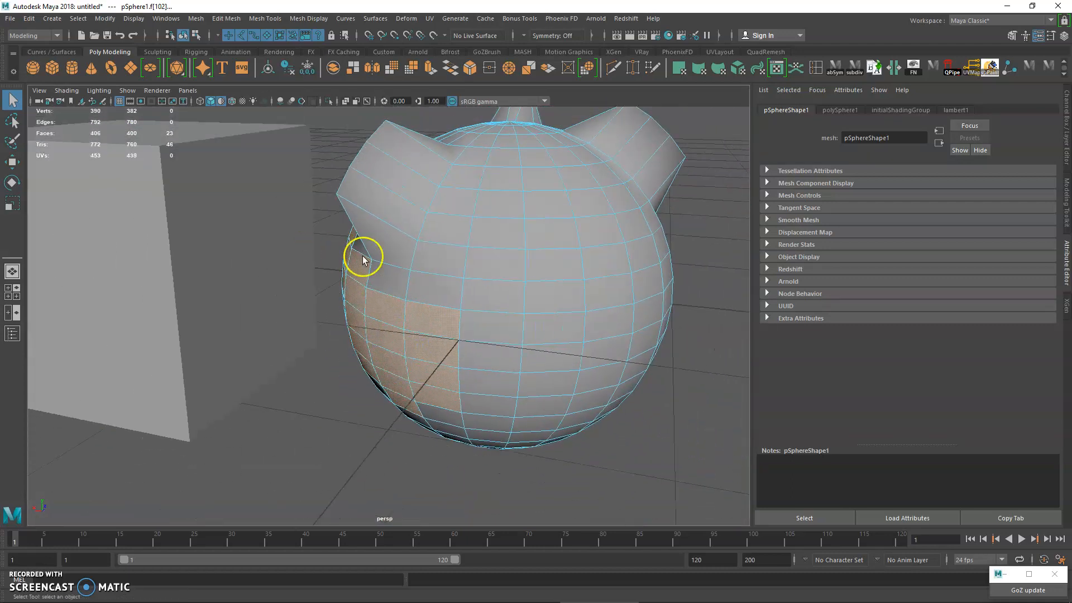
left_click_drag(363, 259, 357, 277, "alt")
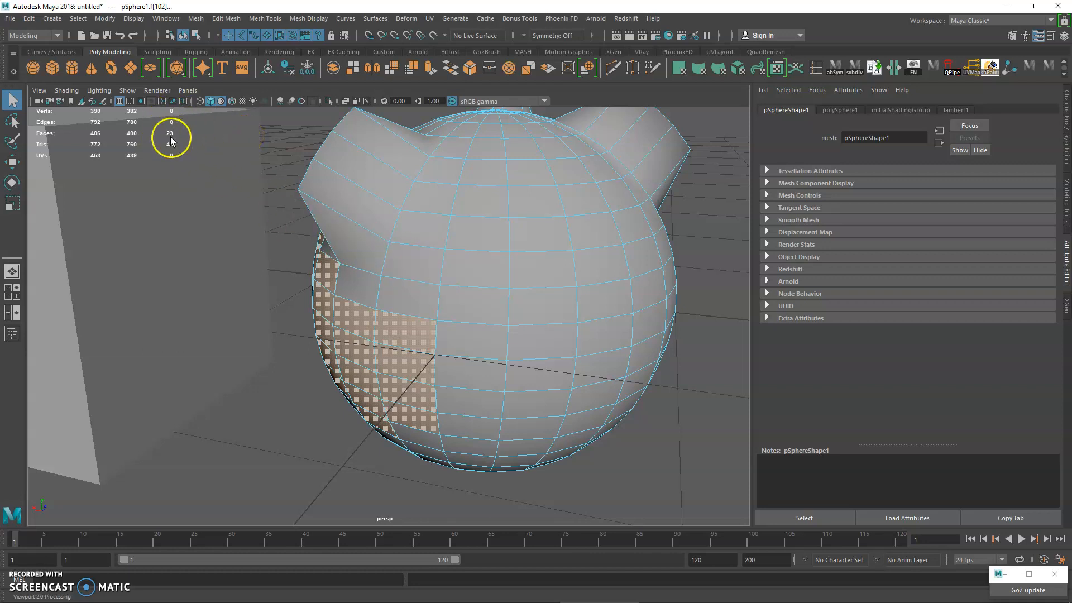
left_click_drag(479, 328, 404, 314, "alt")
Step: Select three vertically adjacent faces on the sphere's side one by one
left_click(402, 291)
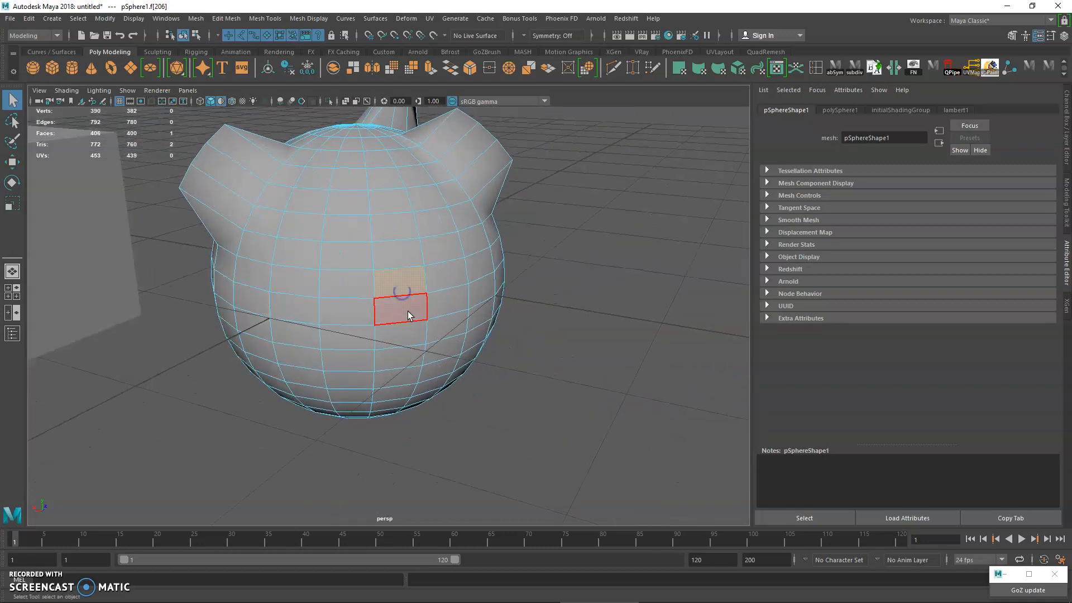
left_click(404, 336, "shift")
left_click(406, 288, "shift")
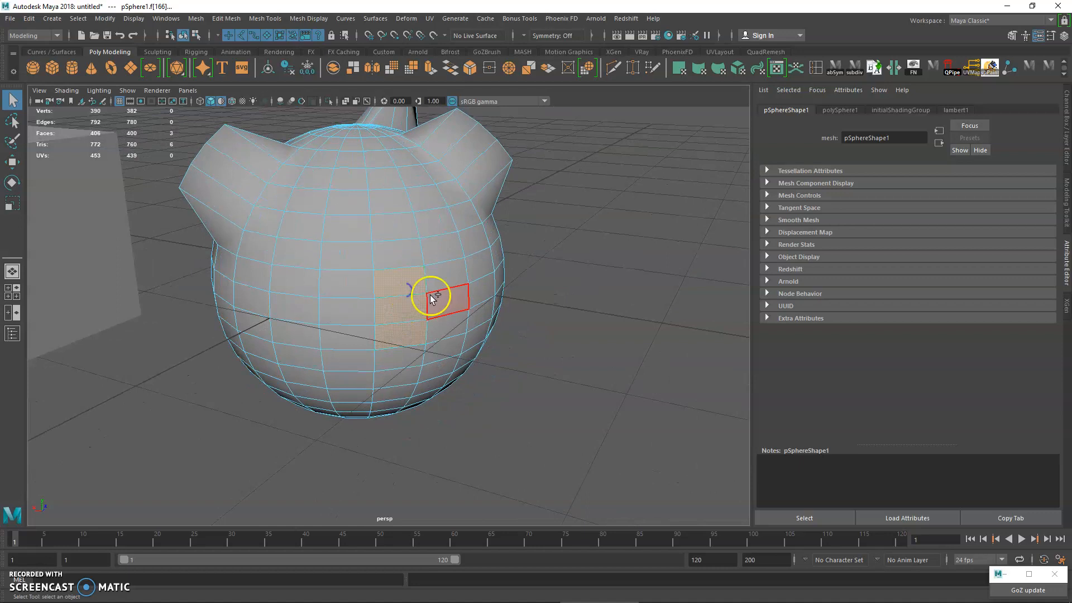
Step: Box-select faces on the sphere's lower side and inspect the selection from all around for faces picked through the mesh
left_click_drag(458, 452, 396, 330)
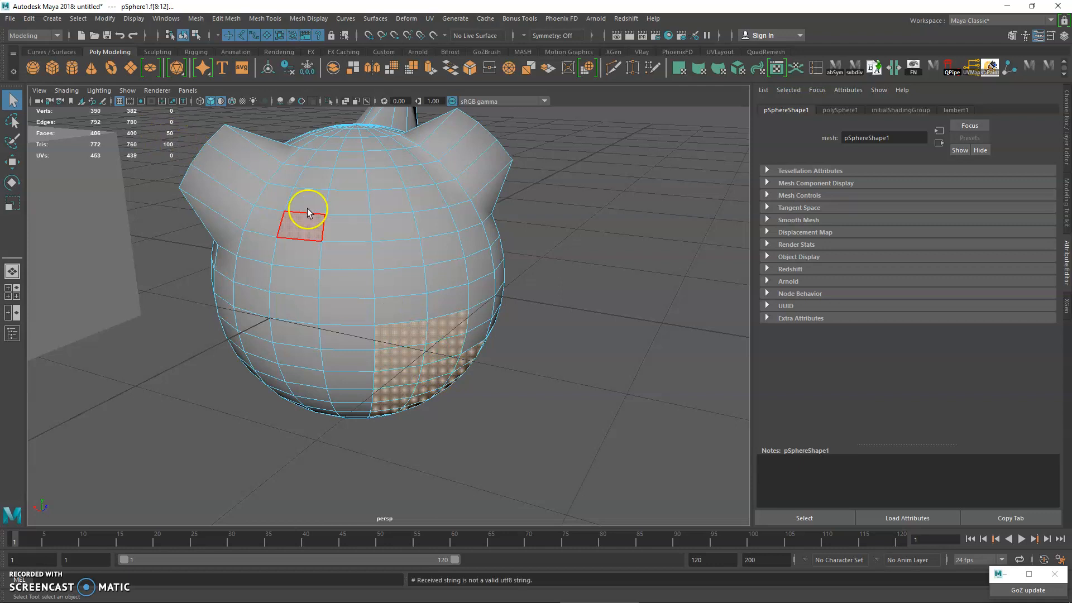
left_click_drag(458, 398, 457, 375, "alt")
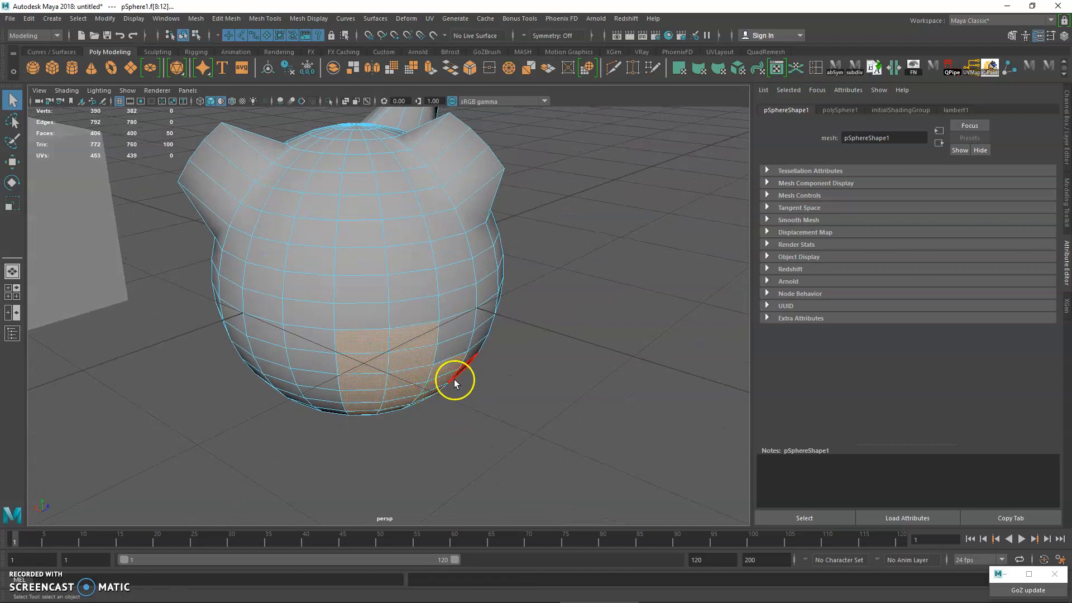
left_click_drag(442, 383, 367, 319, "alt")
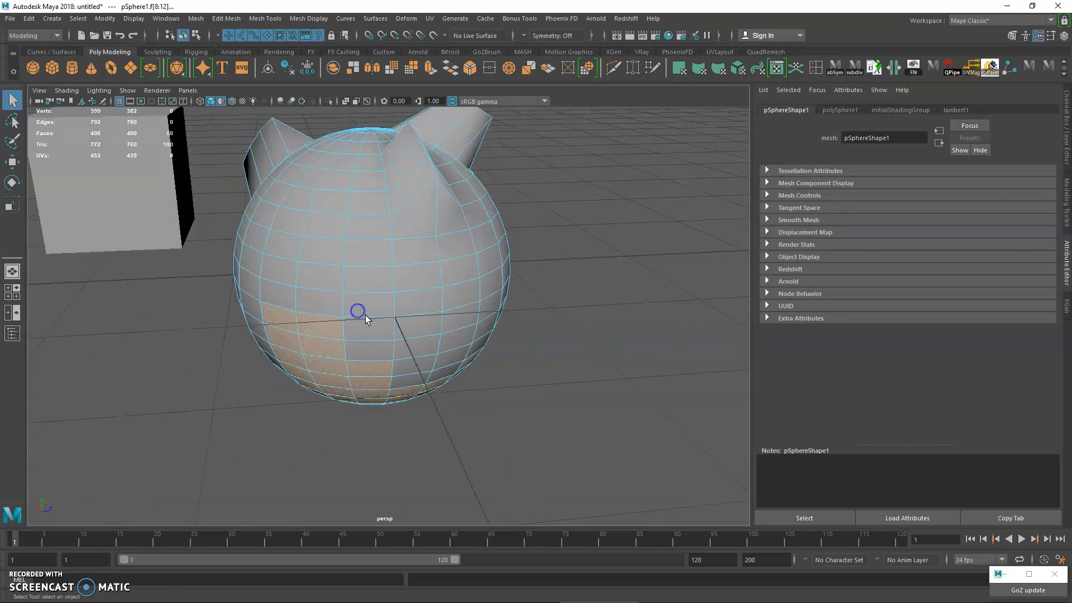
right_click_drag(366, 314, 384, 330, "alt")
left_click_drag(384, 329, 400, 347, "alt")
middle_click_drag(431, 246, 466, 273, "alt")
right_click_drag(466, 273, 381, 313, "alt")
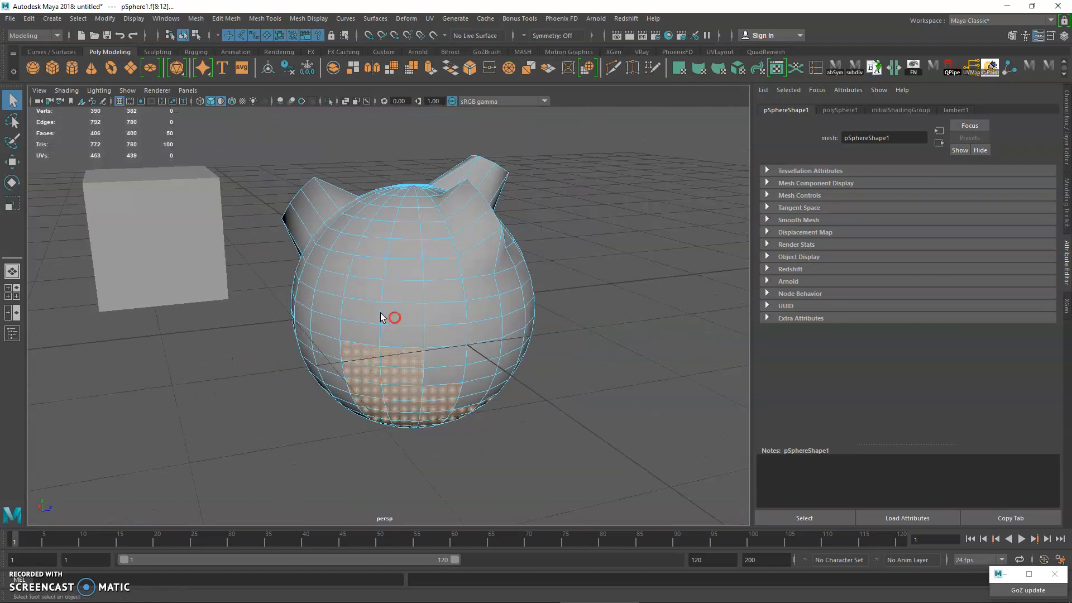
left_click_drag(381, 318, 401, 319, "alt")
Step: Return to object mode and delete both the sphere and the cube to empty the scene
right_click_drag(393, 237, 448, 217)
left_click(544, 162)
left_click(490, 239)
key("Delete")
left_click(192, 249)
key("Delete")
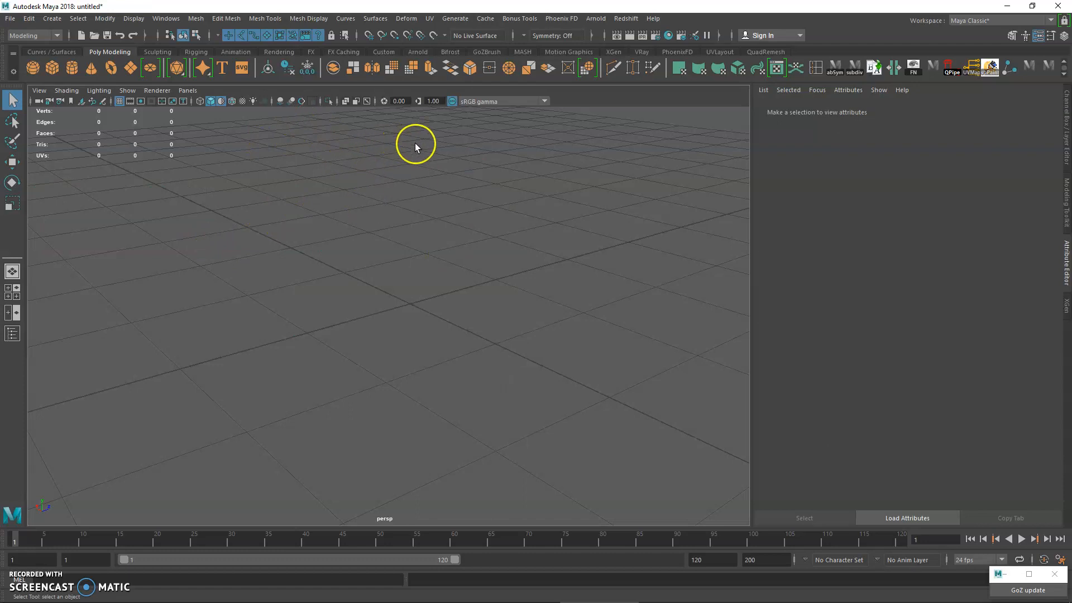
Step: Switch to Notepad and add the lines "Split polygon/cut tool", "Insert Edge Loop" and "Extrude" below the component notes
left_click_drag(450, 223, 420, 308, "alt")
mouse_move(548, 600)
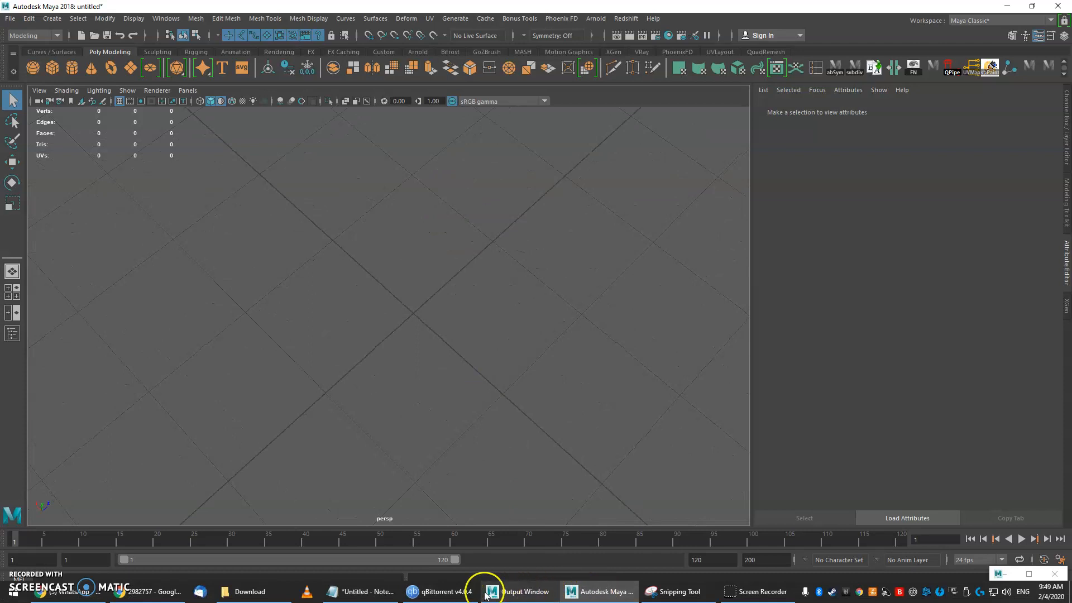
left_click(360, 591)
key("Return")
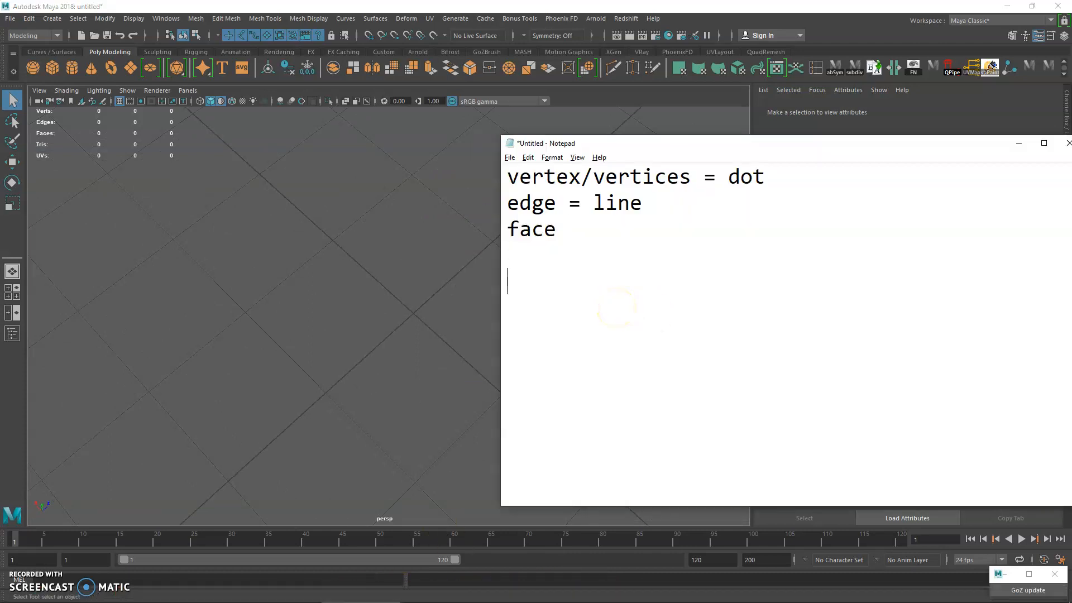
type("Split polygon")
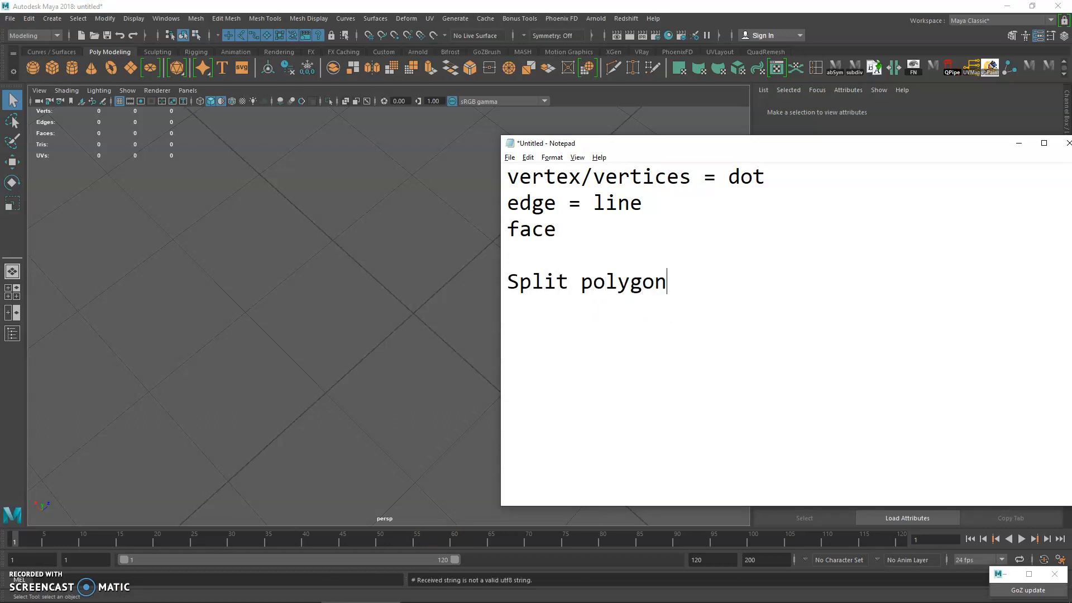
type("/cut tool ")
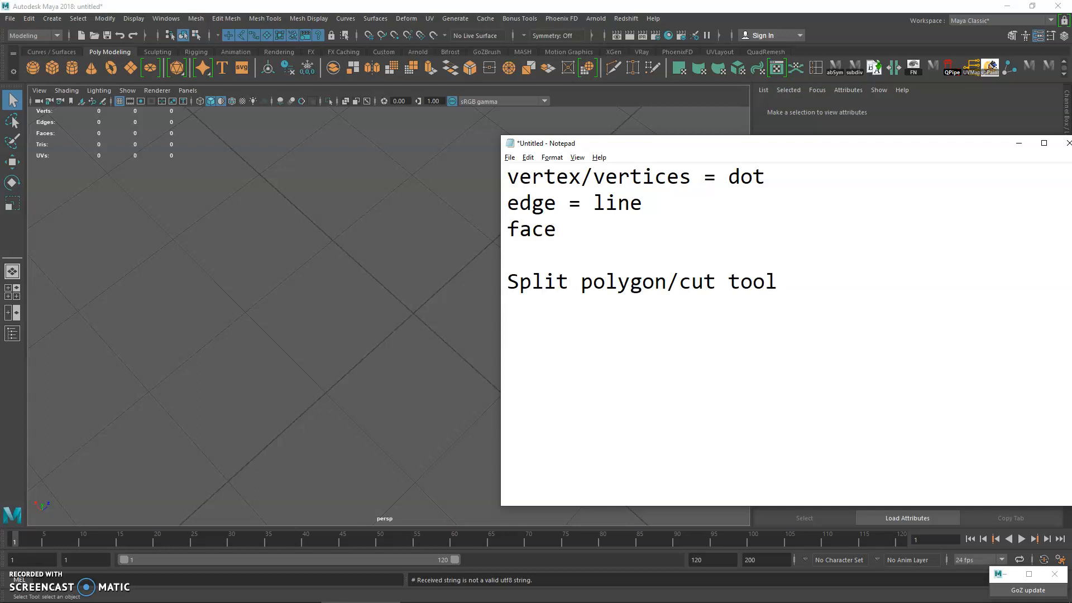
type("Insert Edge Loop")
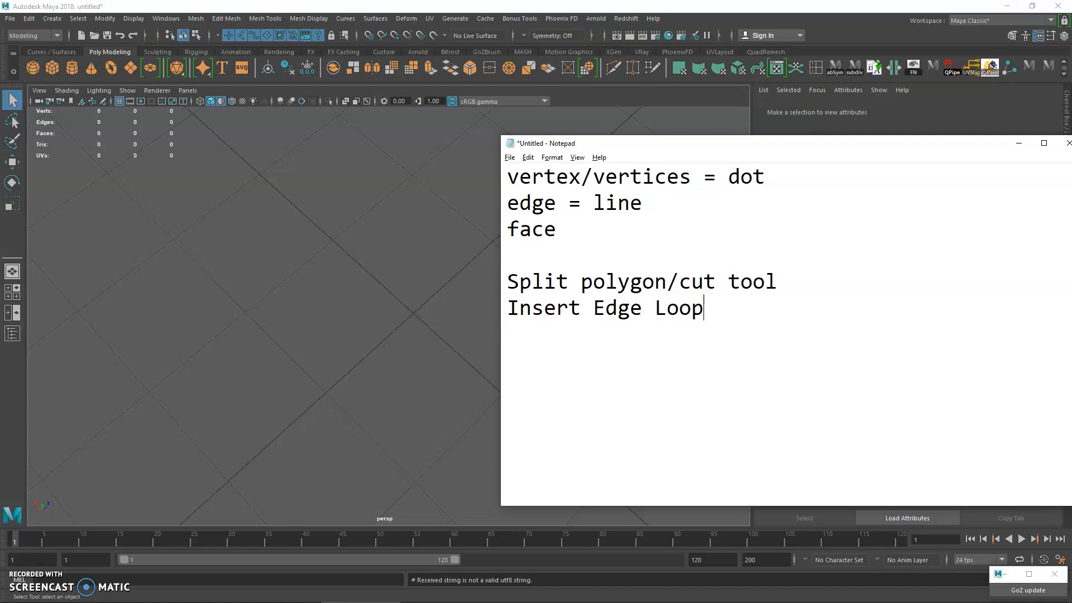
type(" Extrude")
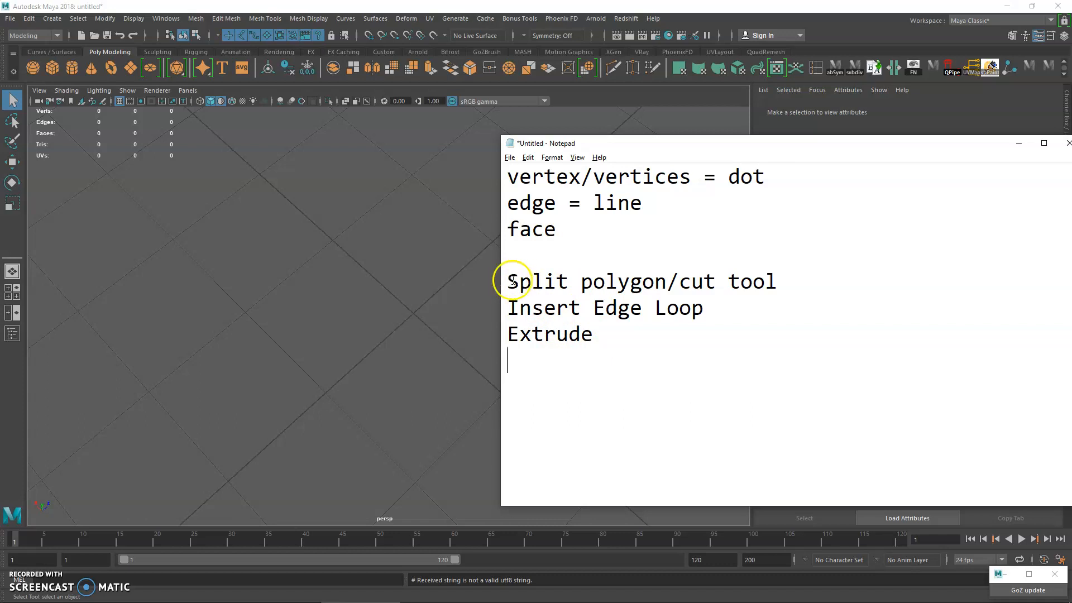
Step: Highlight the three tool names in the note, move the note fully into view, and highlight the "Split polygon/cut tool" line
left_click_drag(506, 281, 613, 334)
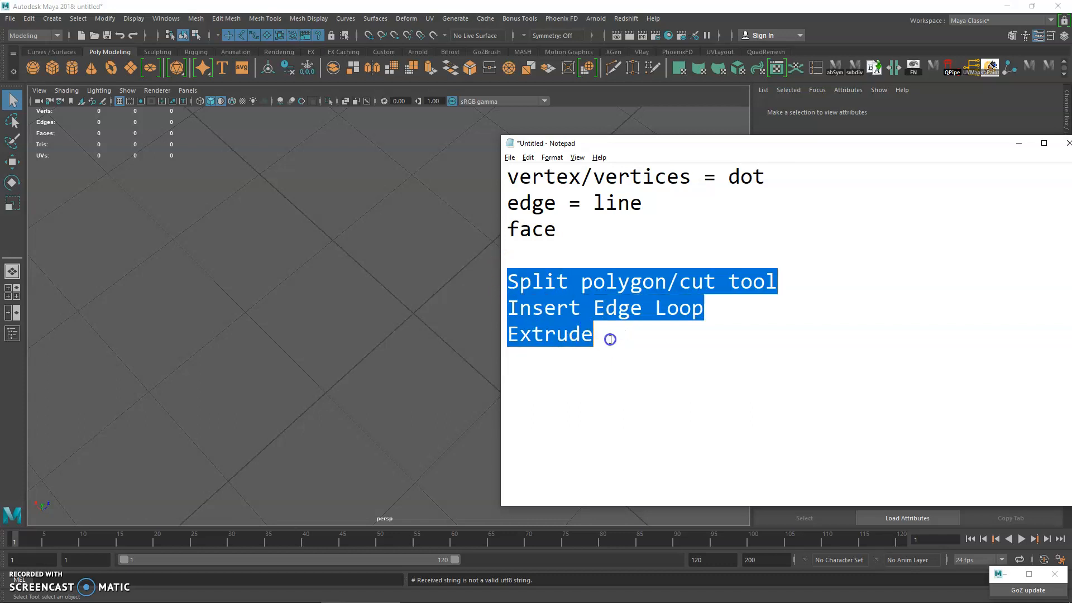
left_click_drag(899, 149, 804, 154)
left_click(686, 260)
left_click_drag(682, 286, 407, 292)
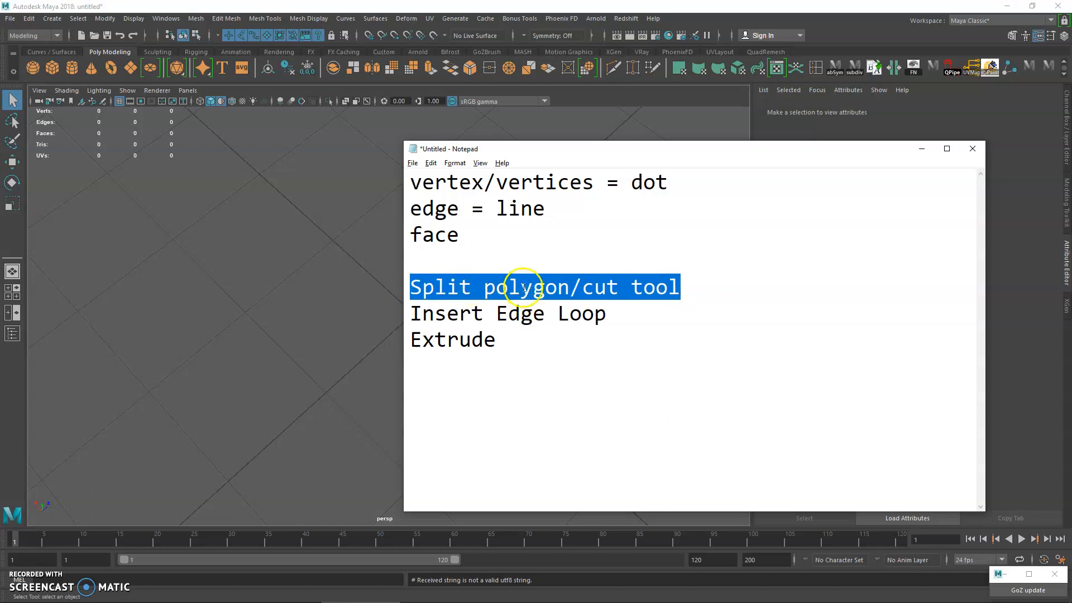
Step: Minimise Notepad and create a new polygon cube in the empty Maya scene
left_click(922, 149)
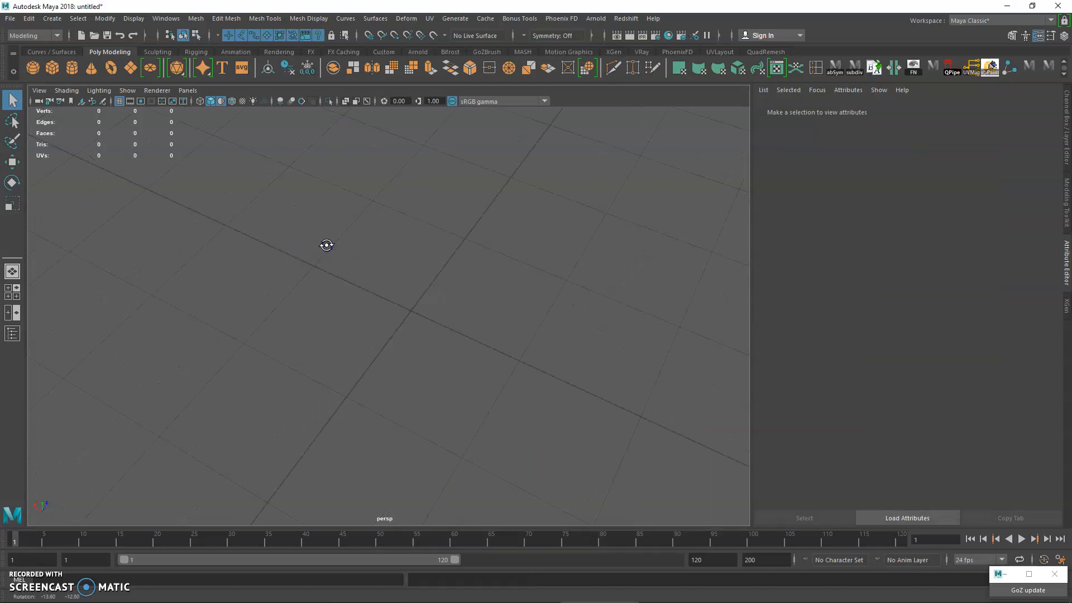
left_click(53, 68)
left_click_drag(421, 227, 524, 206, "alt")
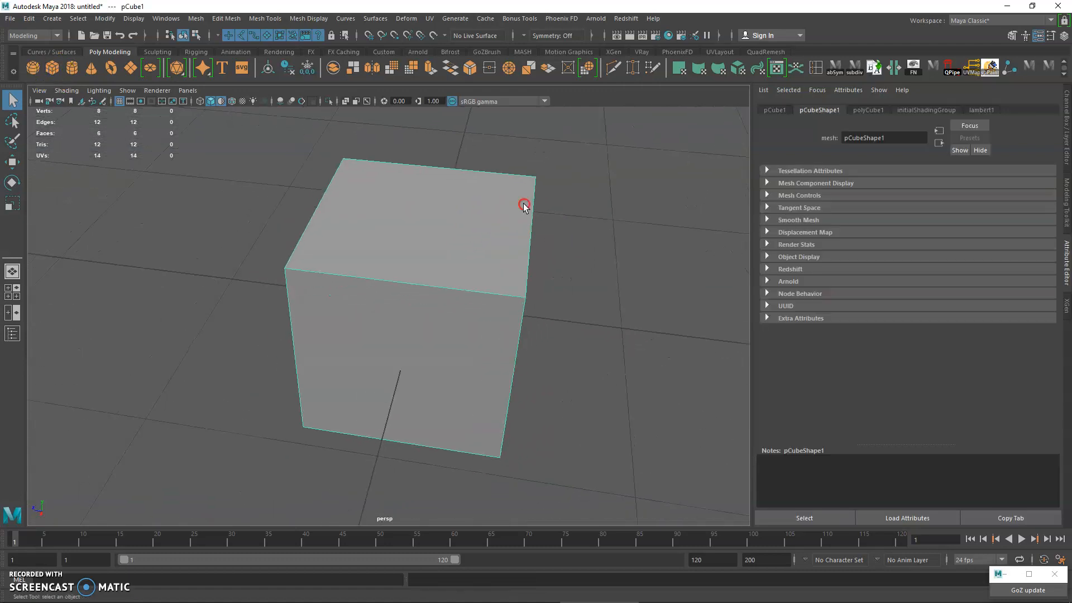
Step: Use Multi-Cut to cut across the cube's top face and straight down the front face to its lower edge
left_click(609, 72)
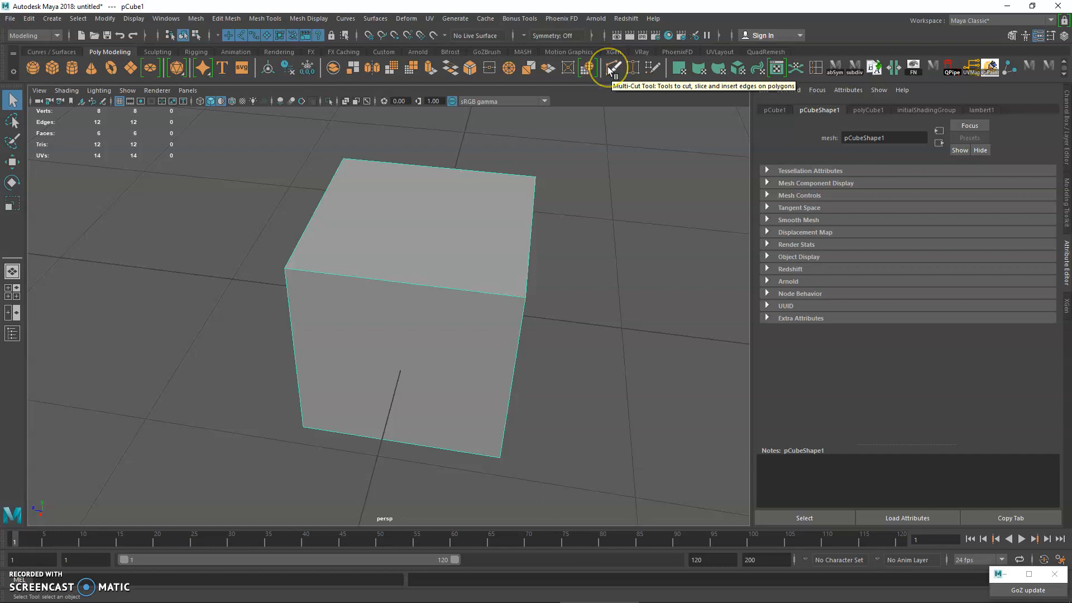
left_click(609, 69)
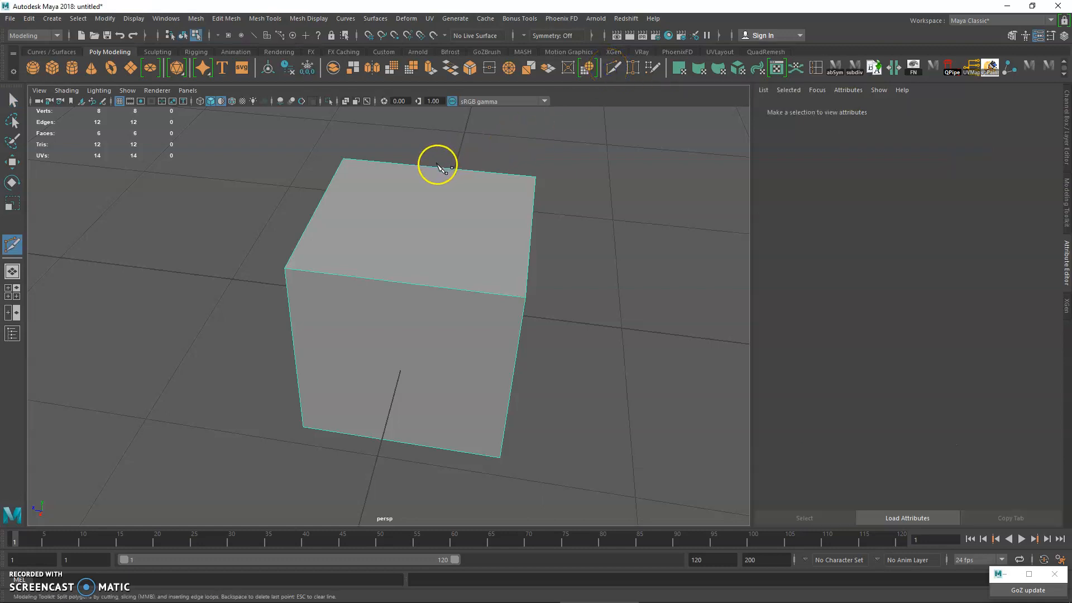
left_click(432, 167)
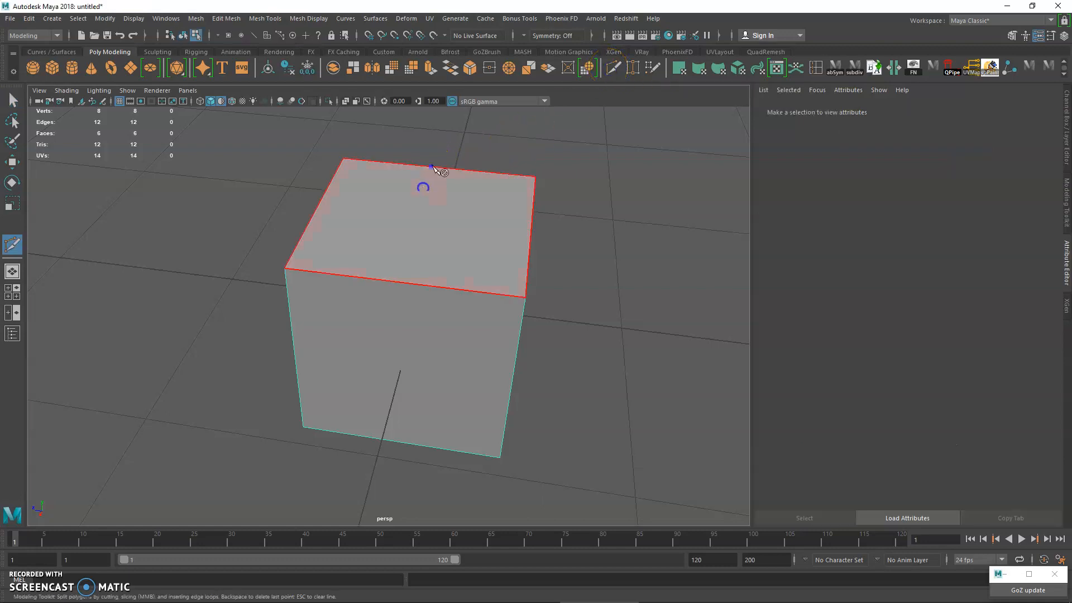
left_click(388, 282)
left_click_drag(413, 334, 406, 313, "alt")
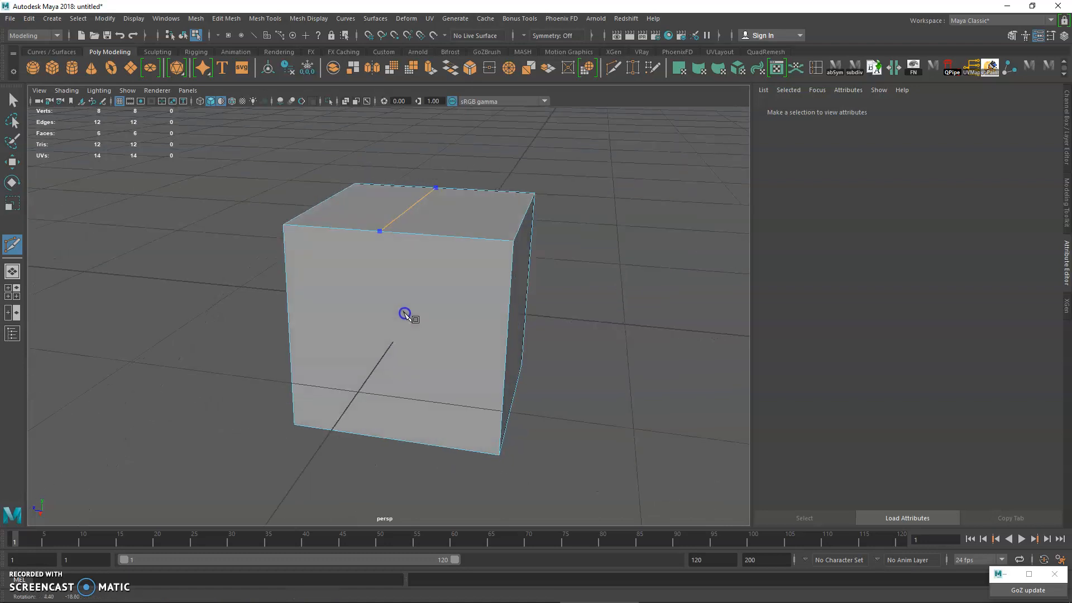
left_click(377, 437)
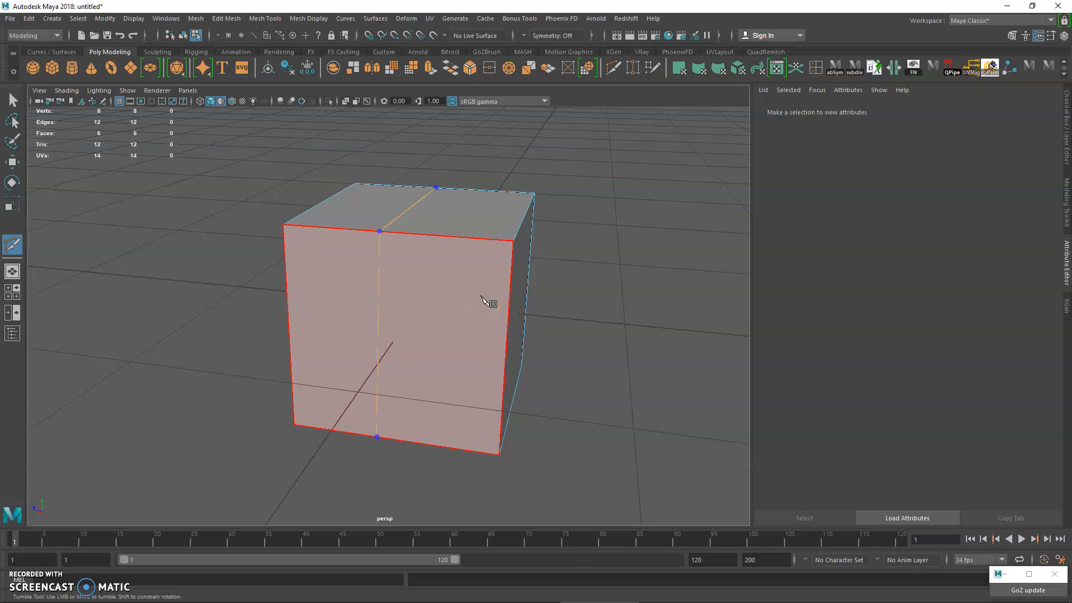
key("Return")
Step: Start a second Multi-Cut across the top face, crossing the first cut line and continuing down the adjoining side to its lower edge
left_click_drag(484, 297, 438, 316, "alt")
left_click(502, 313)
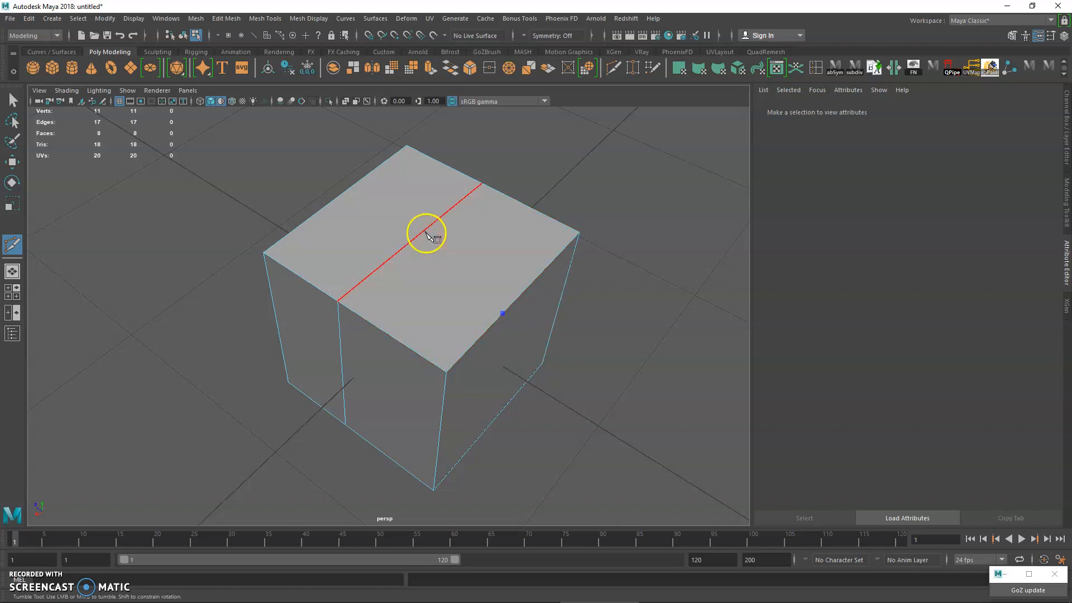
left_click(391, 254)
left_click_drag(391, 254, 486, 256, "alt")
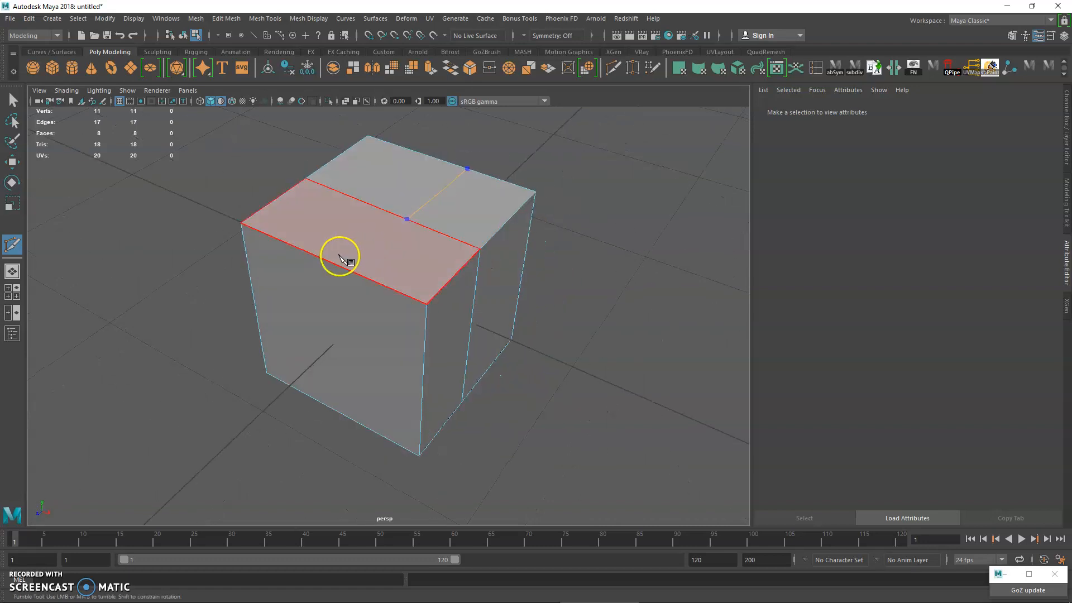
left_click(332, 272)
left_click(338, 274)
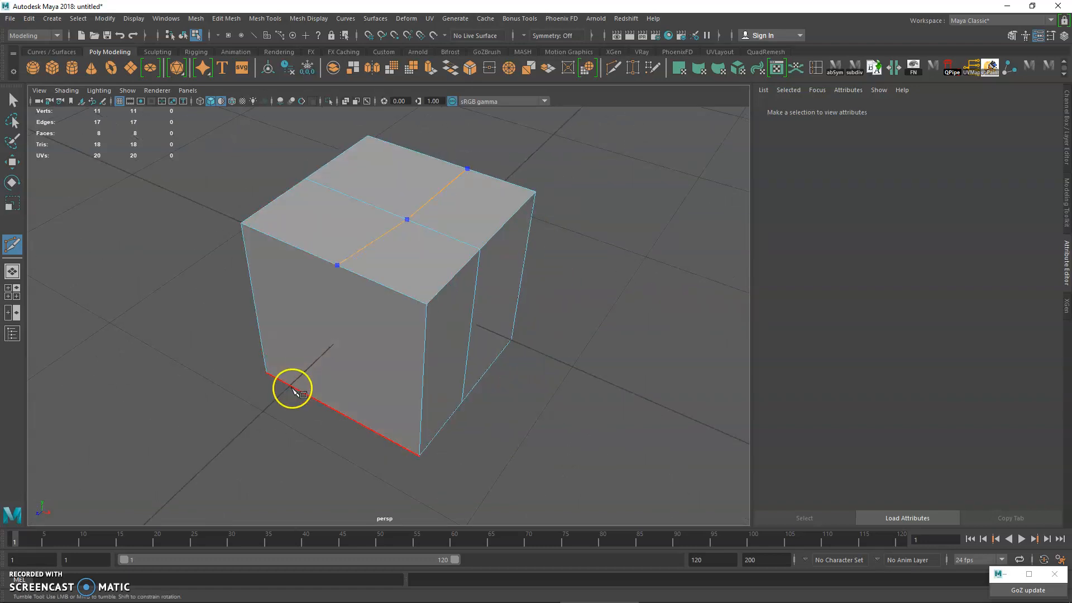
left_click(338, 417)
Step: Shorten the second cut to run only from the top face's edge to the first cut line, complete it, and leave Multi-Cut
left_click_drag(338, 417, 329, 364, "alt")
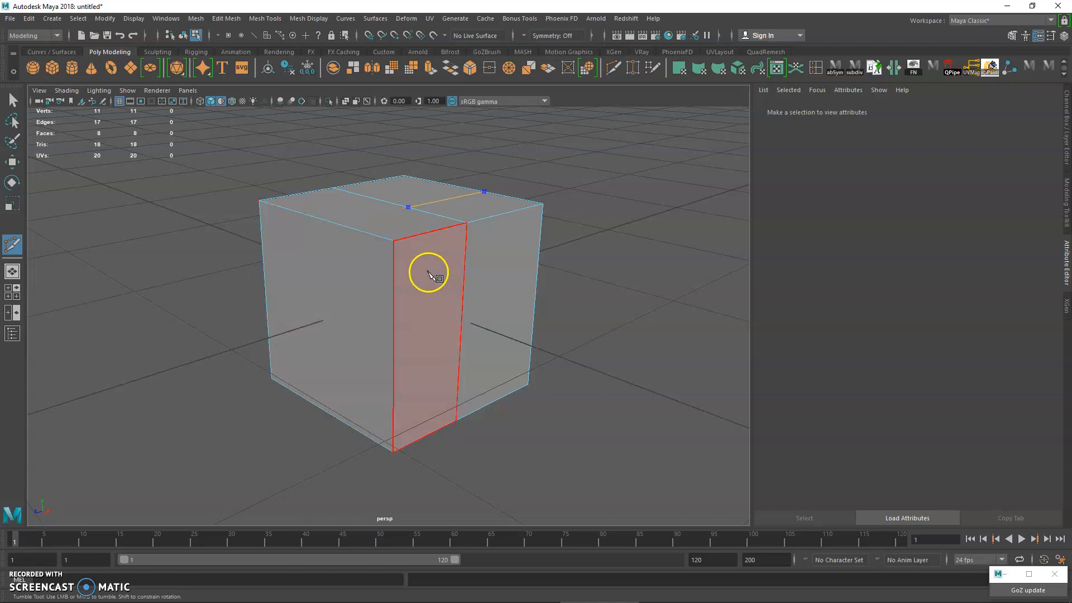
left_click_drag(426, 273, 400, 313, "alt")
right_click_drag(399, 314, 531, 393, "alt")
left_click_drag(531, 392, 525, 365, "alt")
right_click_drag(524, 366, 440, 316, "alt")
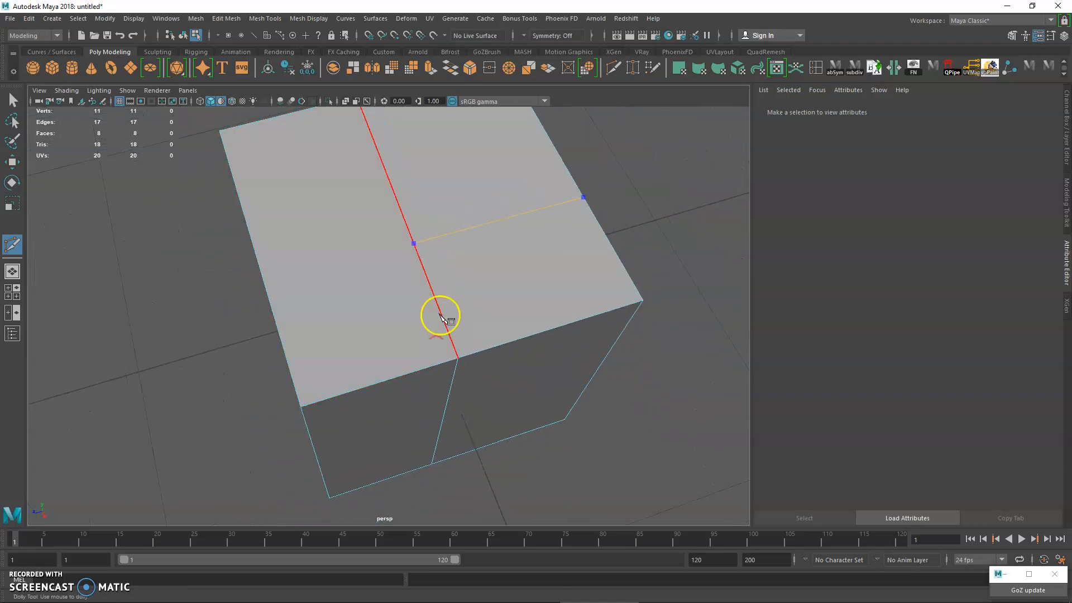
left_click_drag(443, 313, 486, 296, "alt")
left_click(268, 292)
left_click_drag(393, 316, 549, 305, "alt")
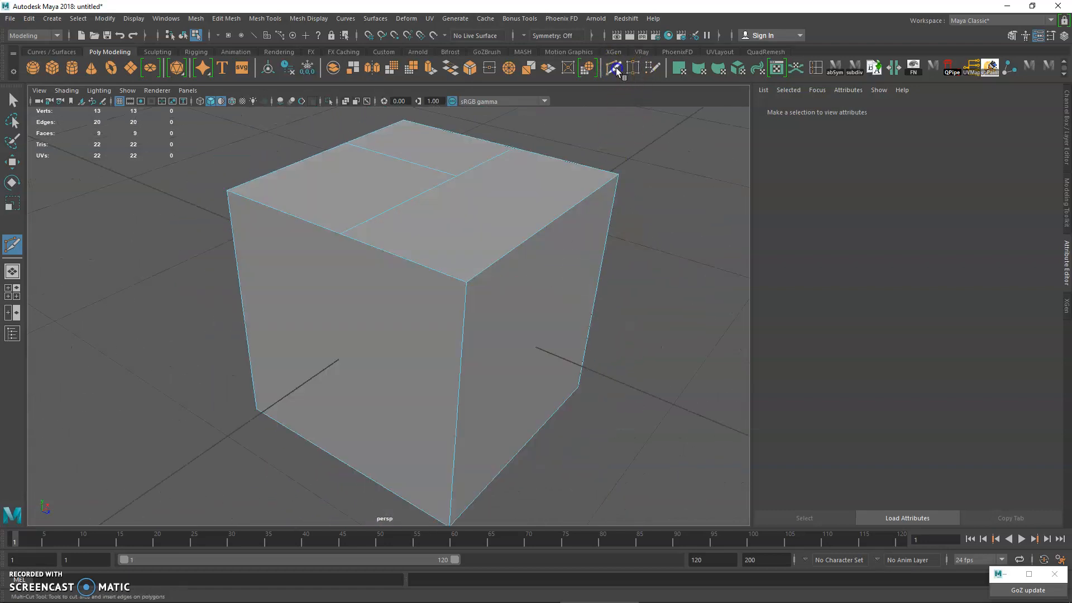
key("q")
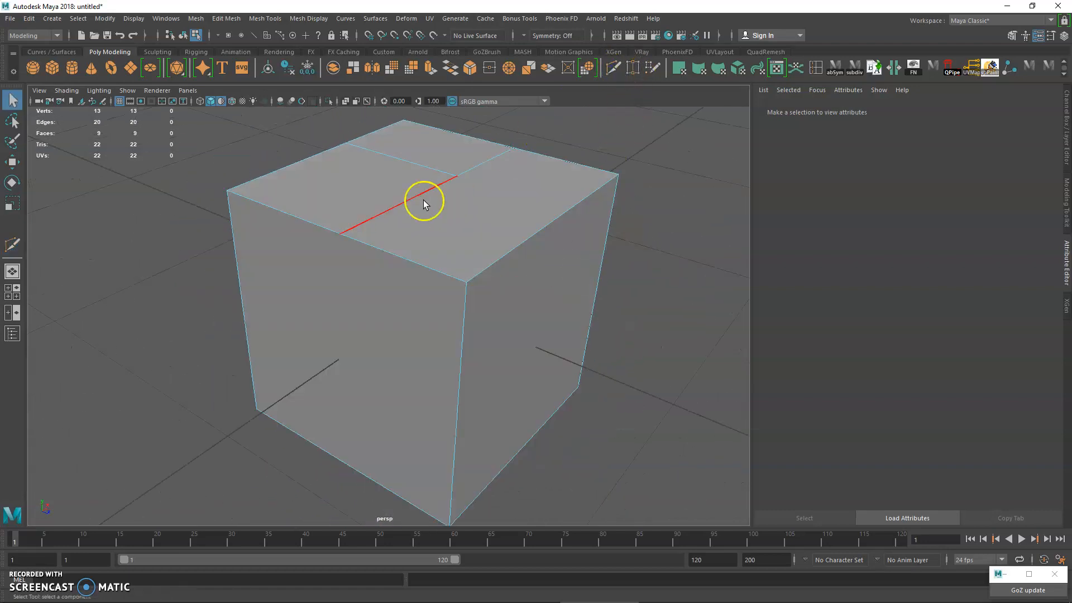
Step: Multi-Cut from the top face's centre vertex around the cube and its underside, closing the loop at the cut's end on the opposite top edge
key("ctrl+shift+x")
left_click(457, 176)
left_click_drag(556, 225, 302, 333, "alt")
left_click(447, 343)
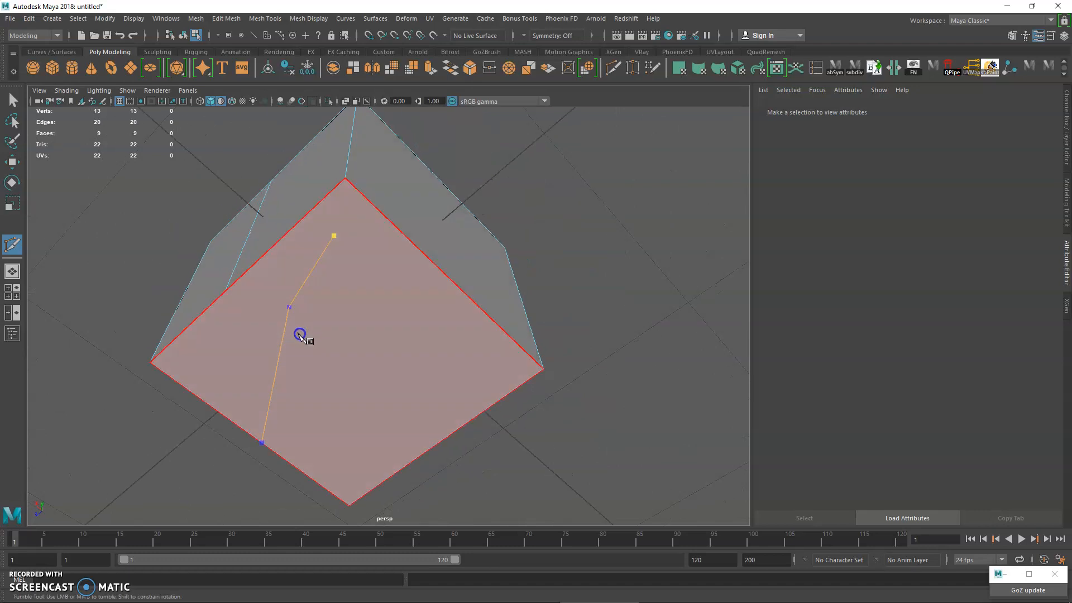
left_click_drag(436, 265, 418, 306, "alt")
left_click(382, 371)
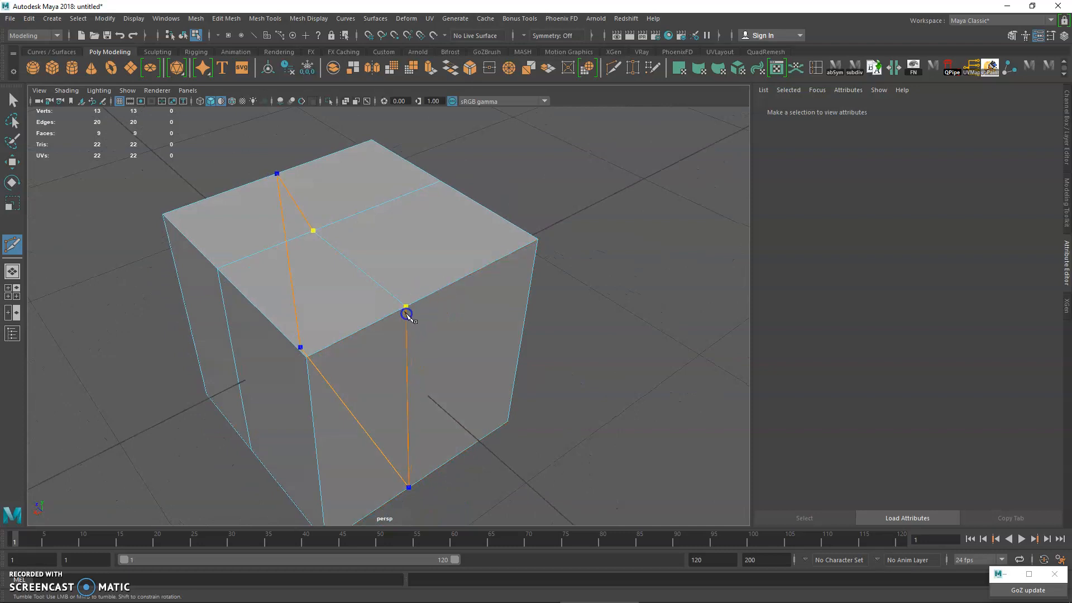
key("Return")
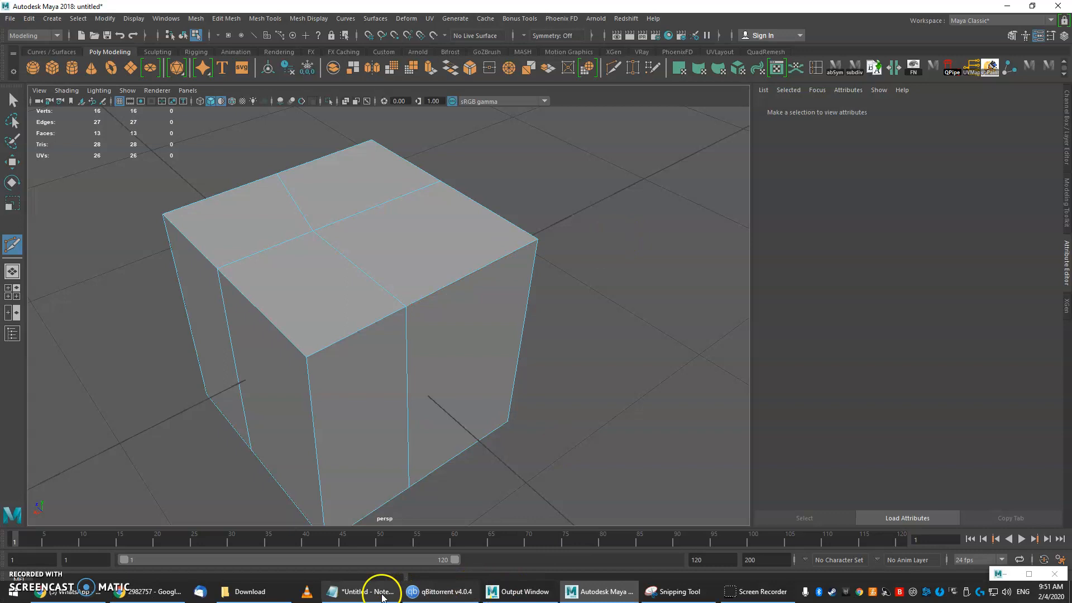
Step: Switch to Notepad, highlight the "Split polygon/cut tool" line, and return to Maya
left_click(363, 591)
left_click(459, 287)
left_click_drag(673, 285, 415, 286)
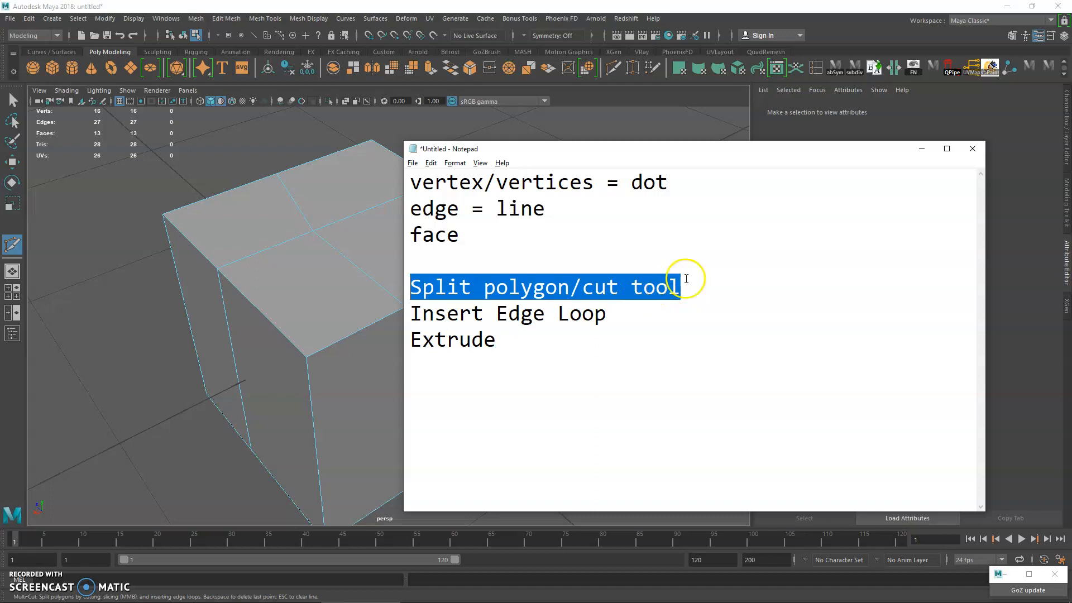
left_click(921, 148)
Step: Multi-Cut across the underside and up the uncut side face to the end of the top cut line, and complete the cut
left_click_drag(484, 296, 446, 218, "alt")
left_click_drag(262, 235, 249, 250)
left_click_drag(365, 327, 335, 345)
left_click_drag(567, 359, 394, 335, "alt")
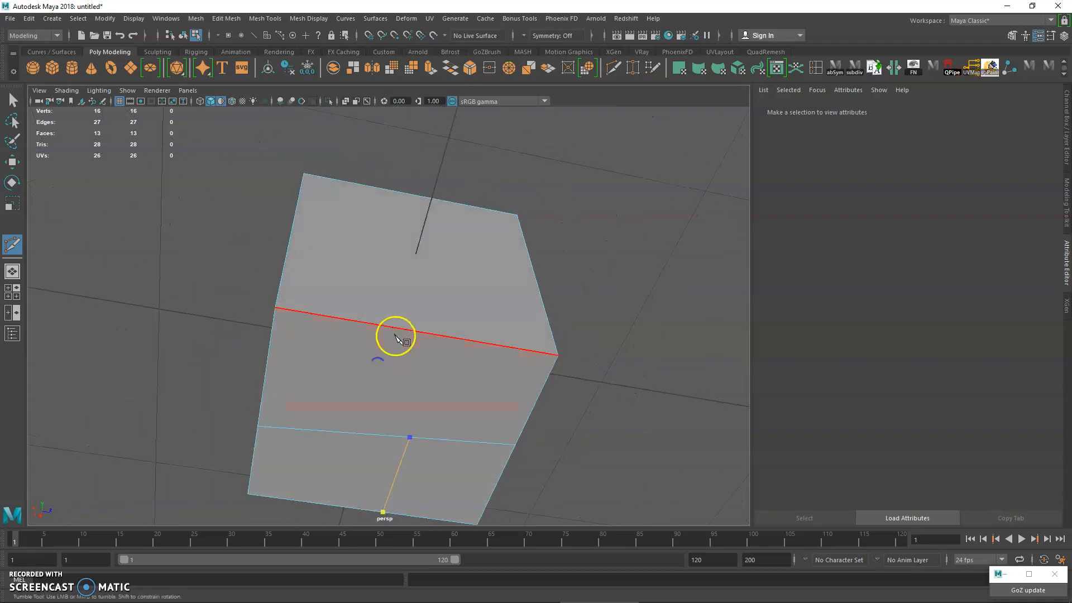
left_click_drag(447, 286, 469, 394, "alt")
left_click_drag(437, 330, 285, 227, "alt")
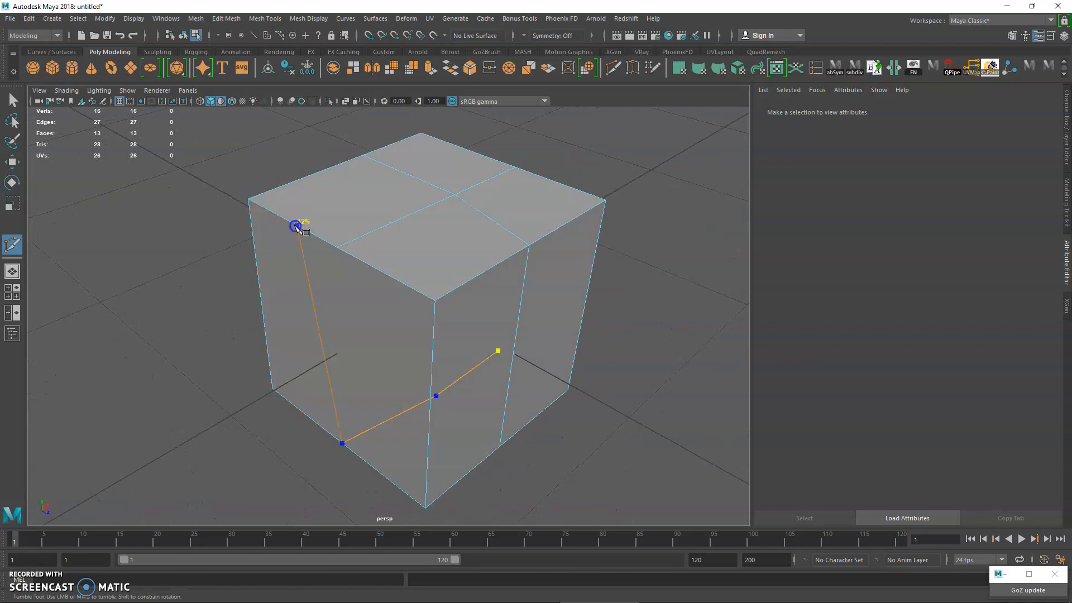
right_click(370, 262)
left_click_drag(607, 258, 560, 419, "alt")
Step: Switch to Notepad, highlight the "Insert Edge Loop" line, and return to the cube in Maya
mouse_move(514, 579)
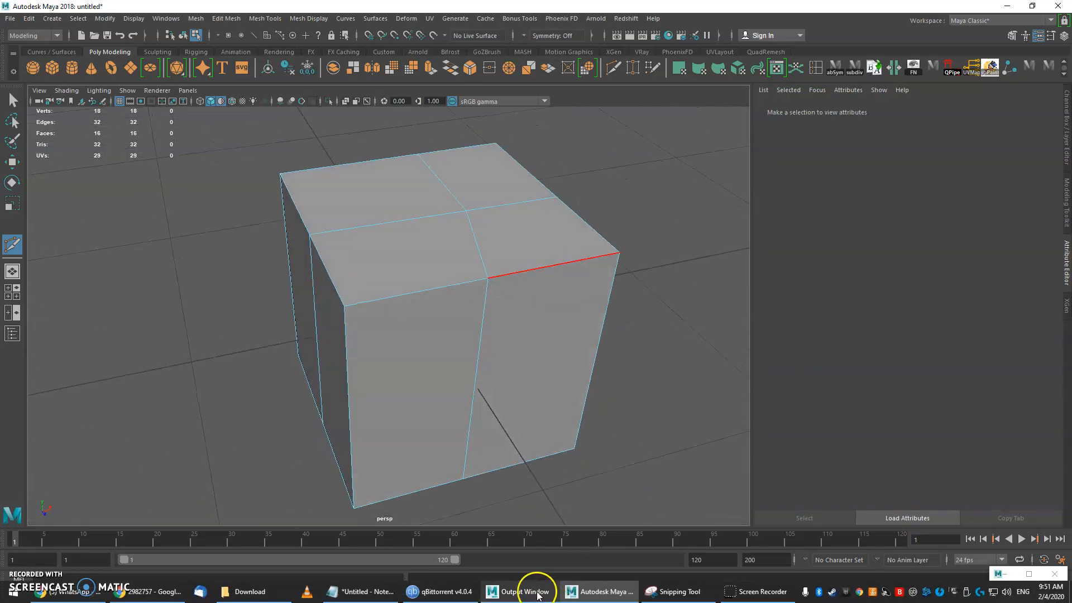
left_click(378, 594)
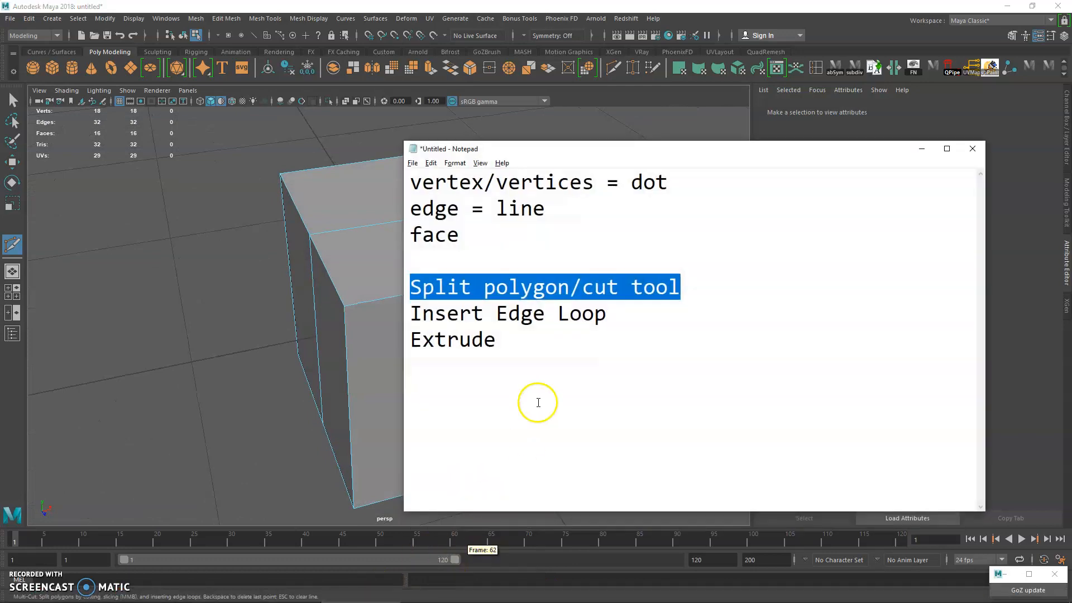
left_click_drag(609, 314, 396, 307)
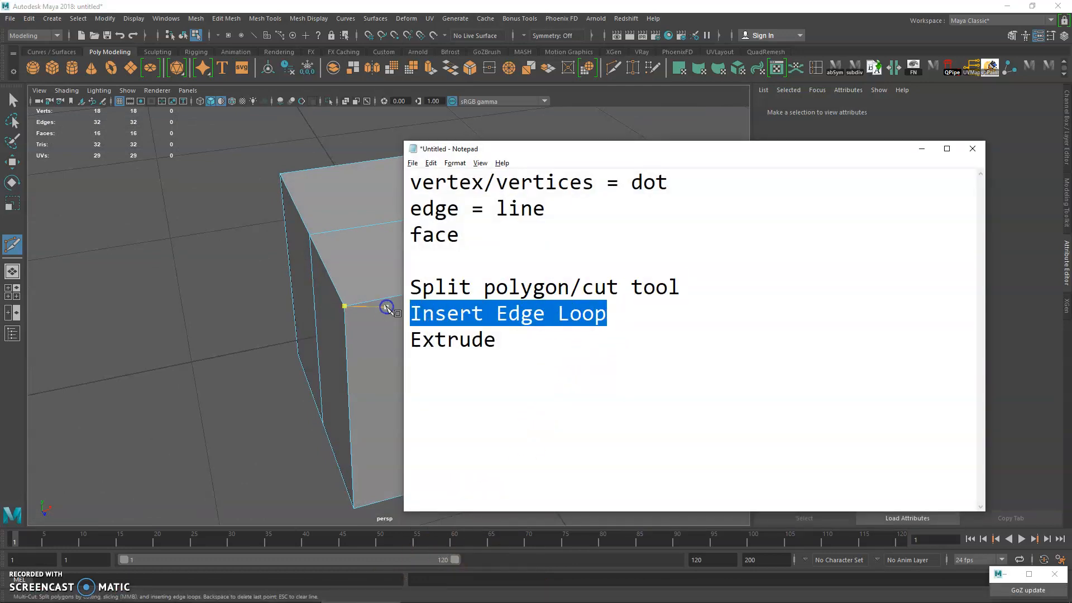
left_click(162, 193)
Step: Look through Maya's modelling commands to locate the Insert Edge Loop tool
left_click_drag(519, 153, 575, 156, "alt")
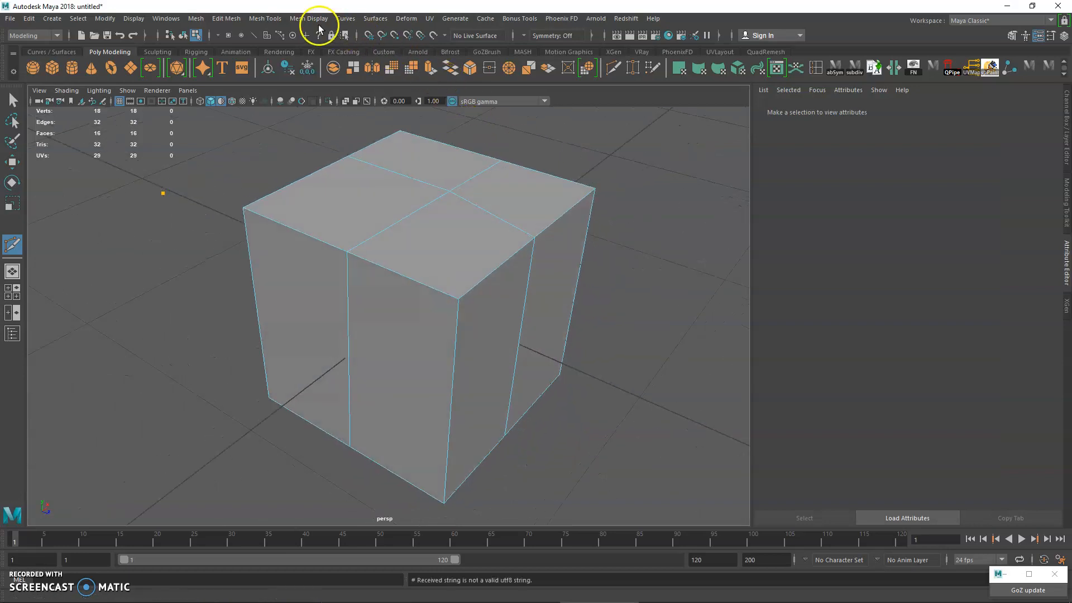
left_click(265, 19)
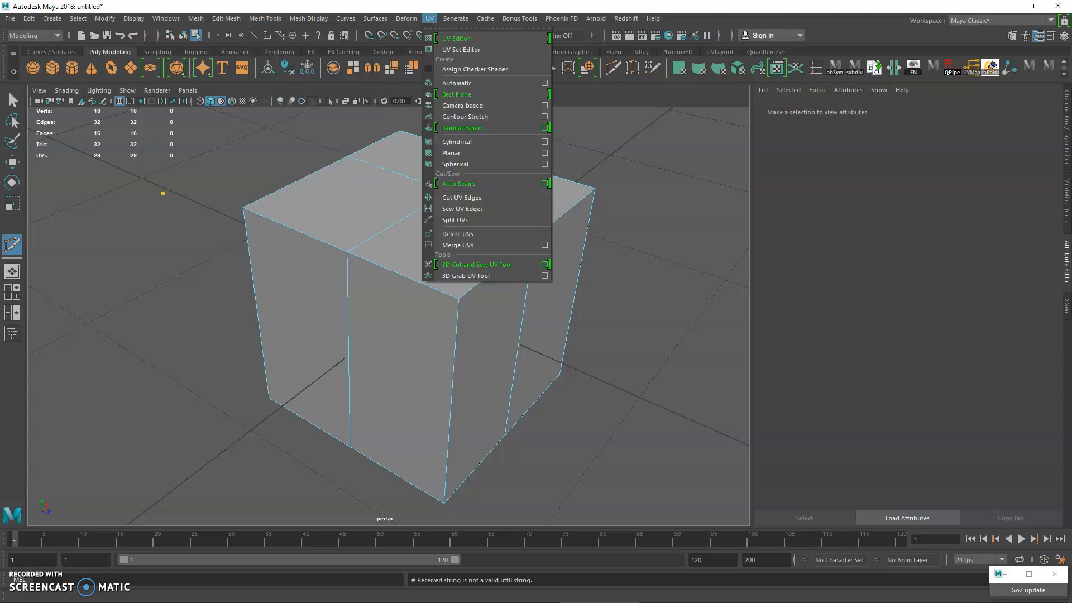
left_click(430, 19)
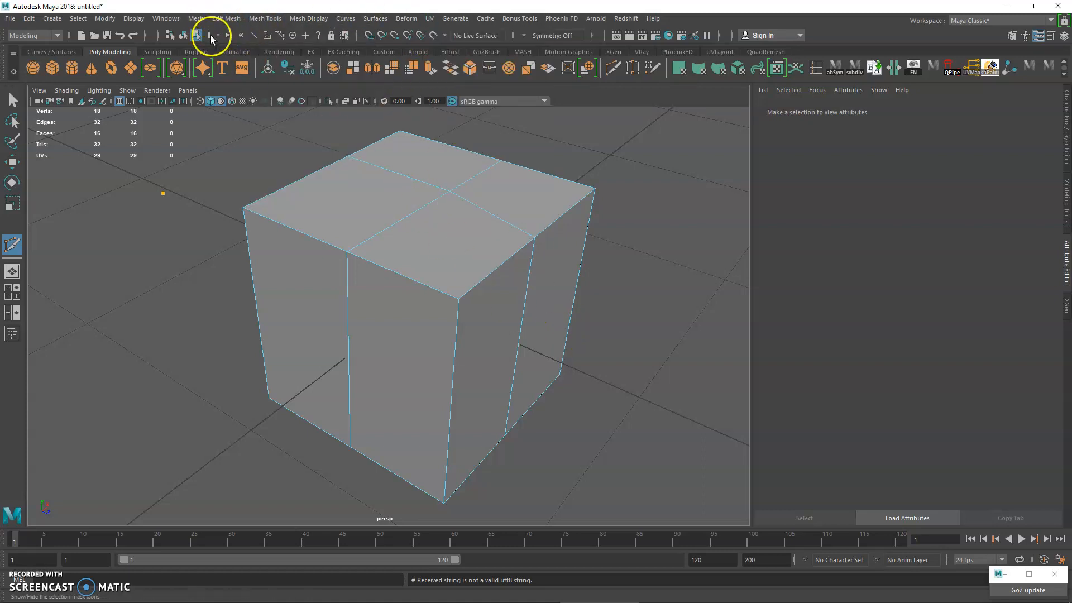
left_click(225, 20)
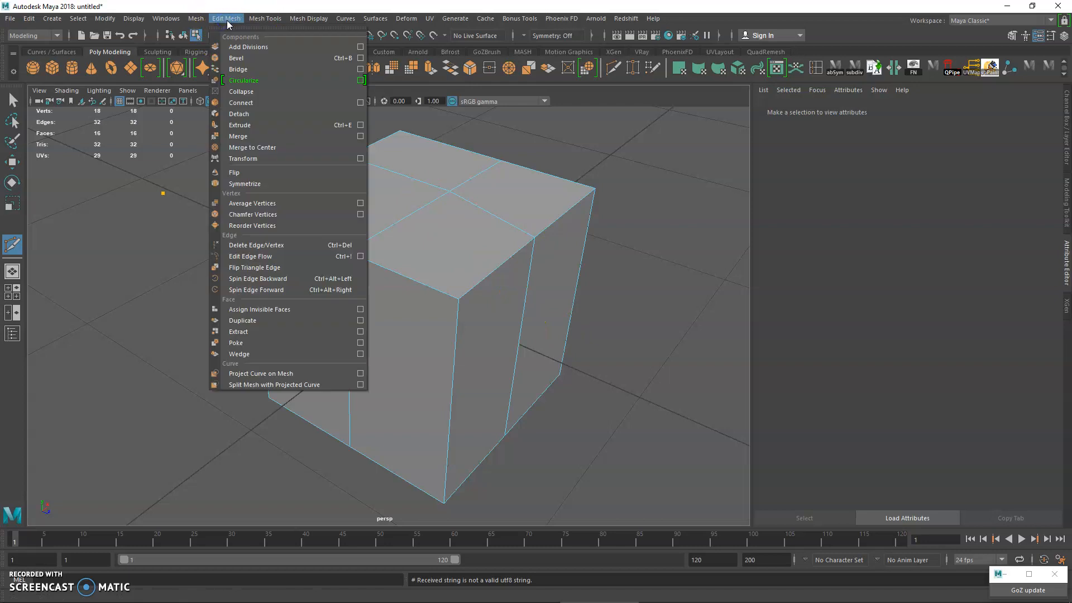
mouse_move(263, 18)
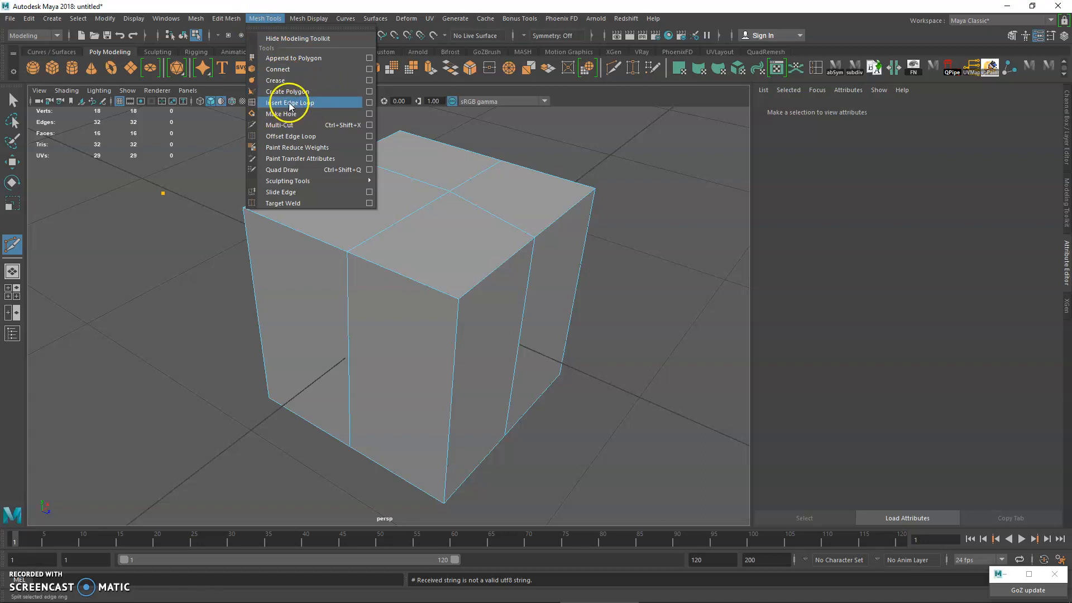
left_click(566, 4)
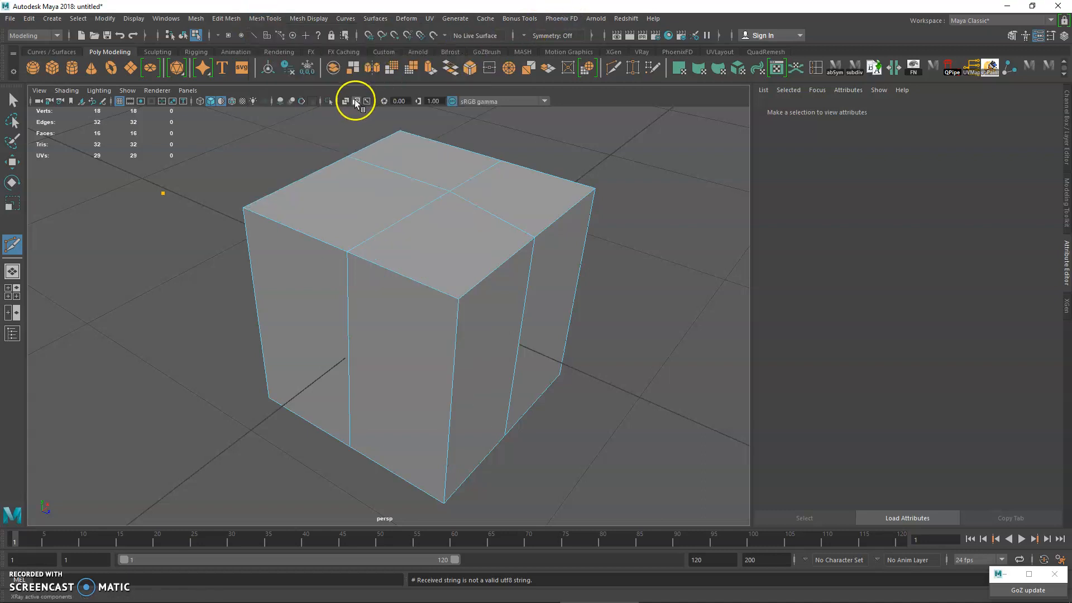
Step: Add an Insert Edge Loop shortcut to the second row of the Poly Modeling shelf
left_click(1064, 76)
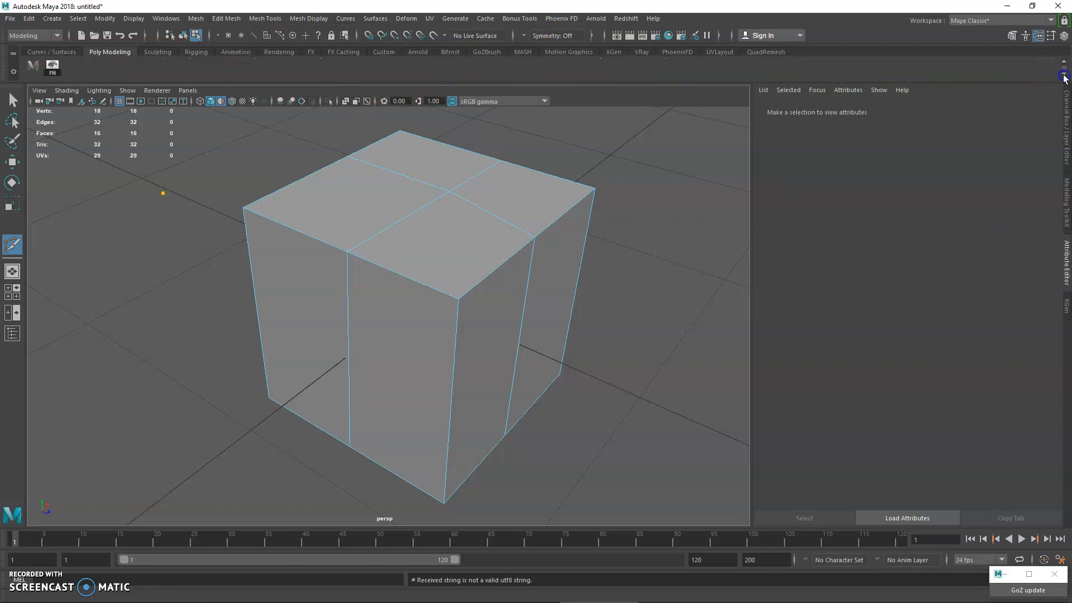
left_click(265, 18)
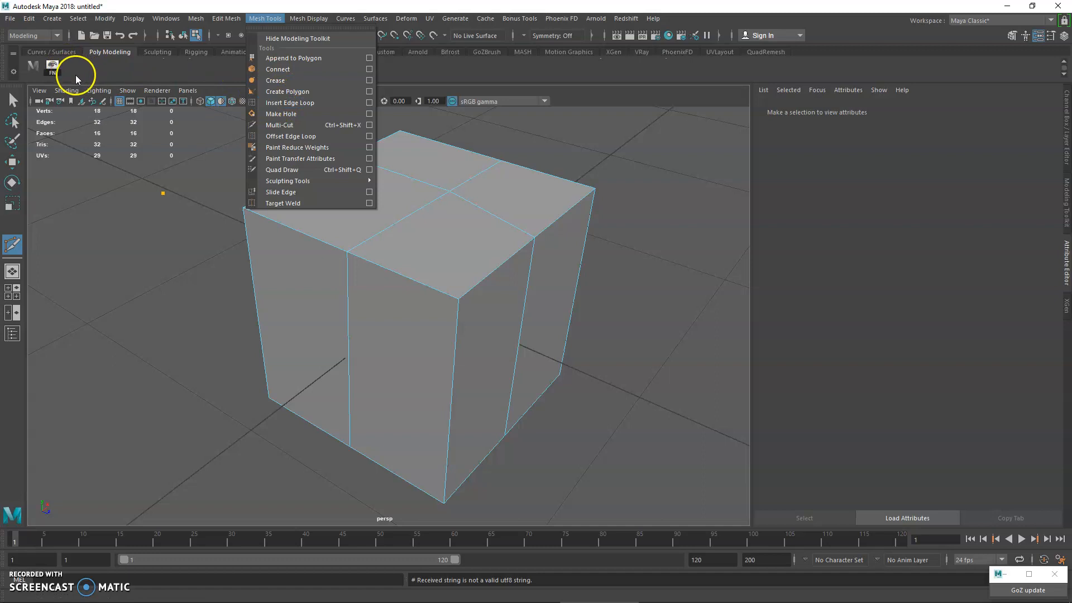
left_click(326, 104, "ctrl+shift")
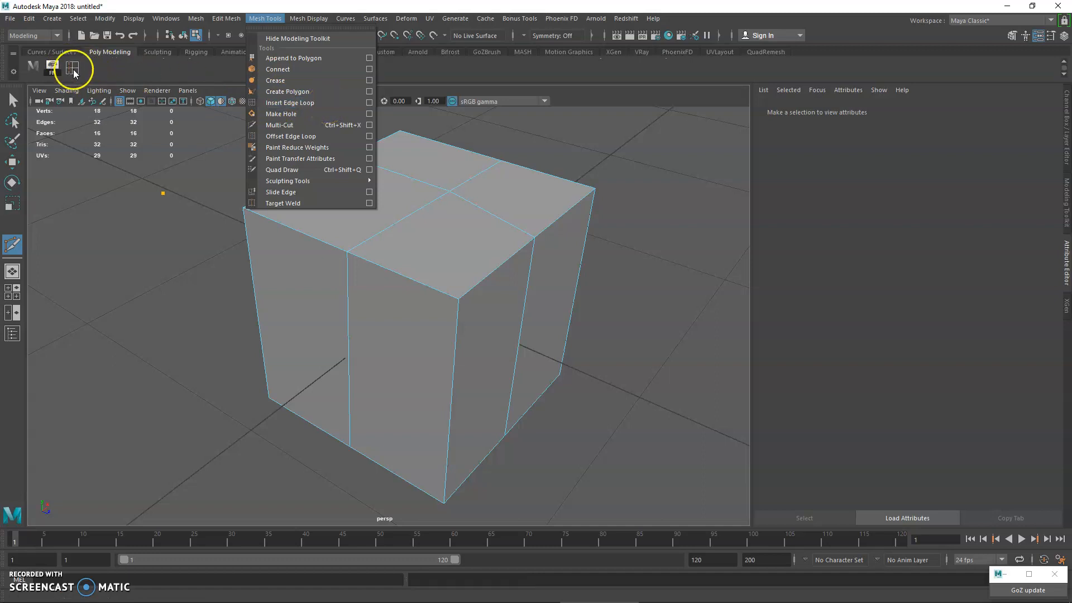
left_click(90, 71)
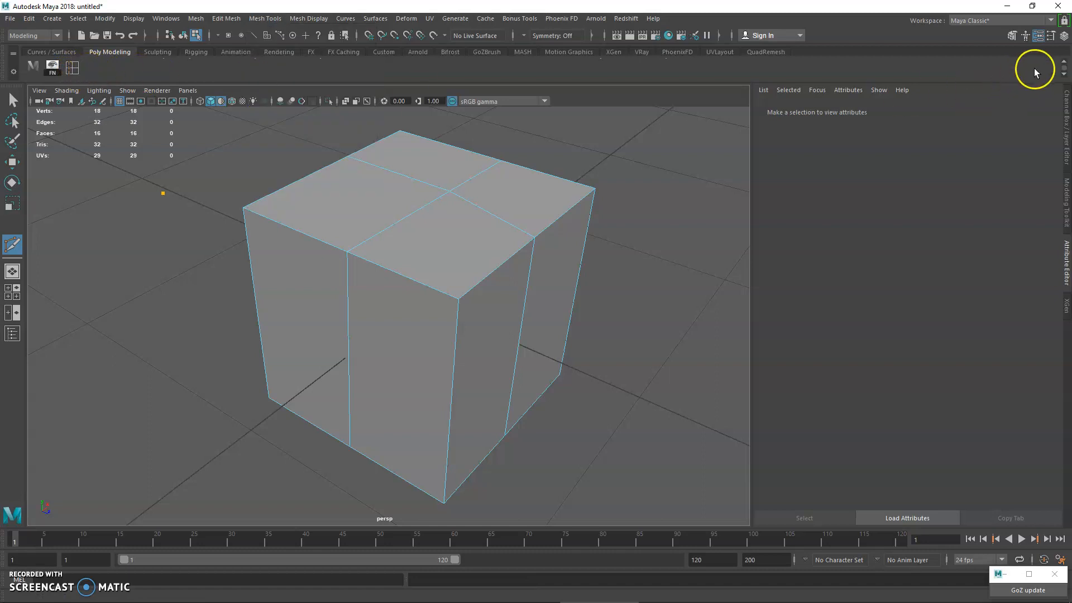
Step: Add Paint Reduce Weights, Crease and a second Insert Edge Loop shortcut to the Poly Modeling shelf's second row
left_click(1062, 64)
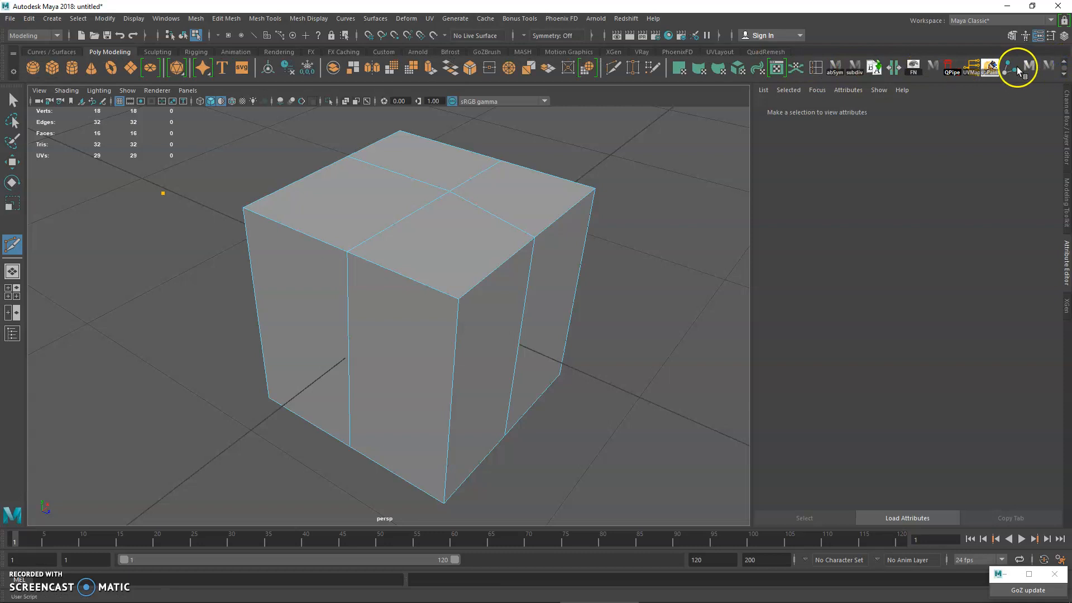
left_click(1063, 76)
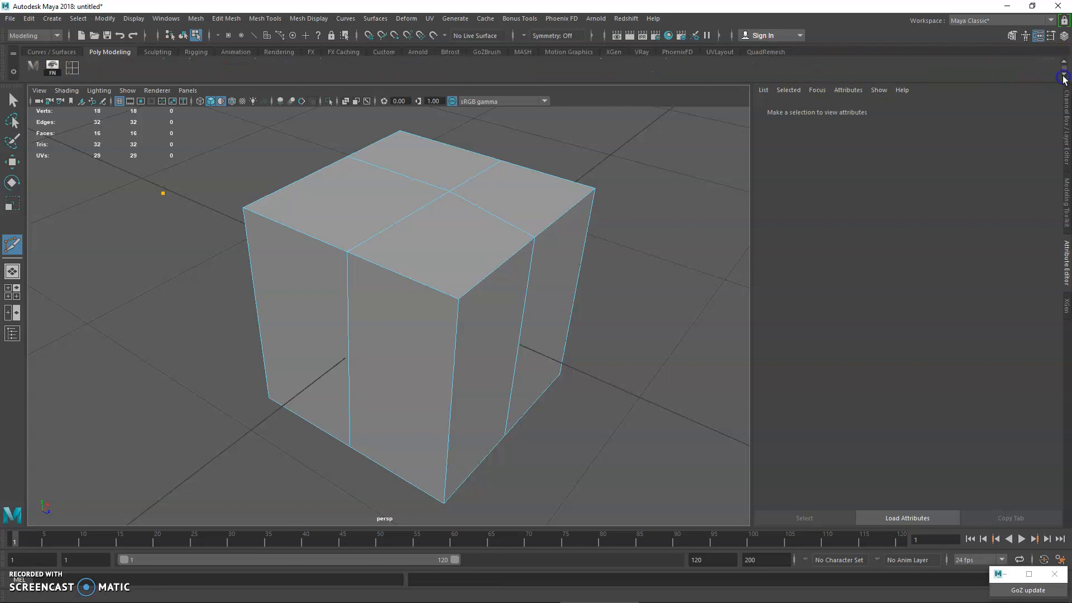
left_click(265, 19)
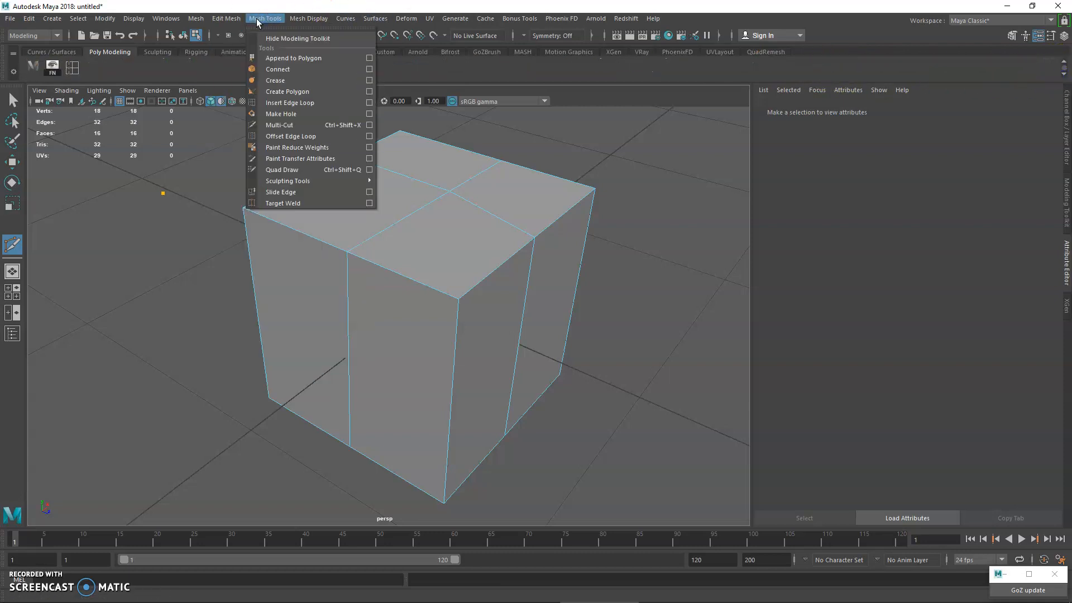
left_click(315, 146, "ctrl+shift")
left_click(325, 81, "ctrl+shift")
left_click(313, 105, "ctrl+shift")
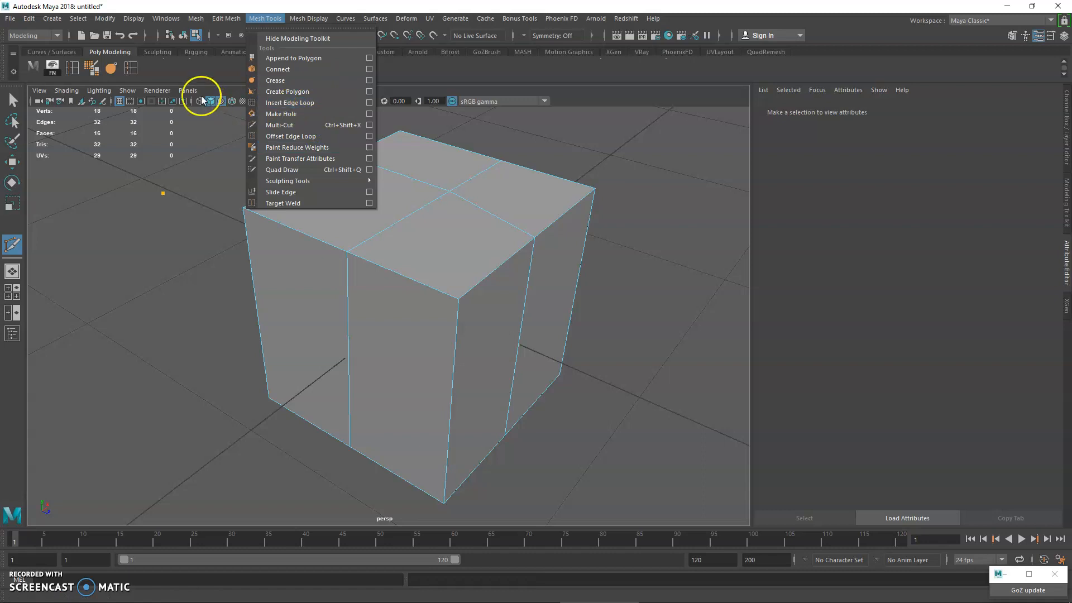
Step: Delete the second Insert Edge Loop, the Crease and the Paint Reduce Weights shortcuts from the Poly Modeling shelf
left_click(189, 8)
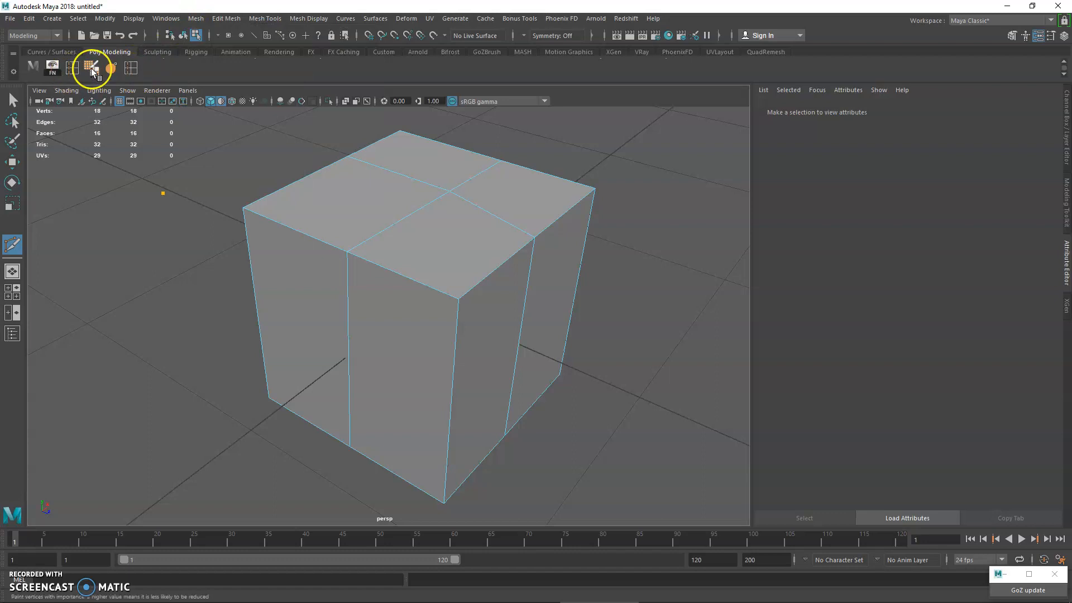
right_click(131, 66)
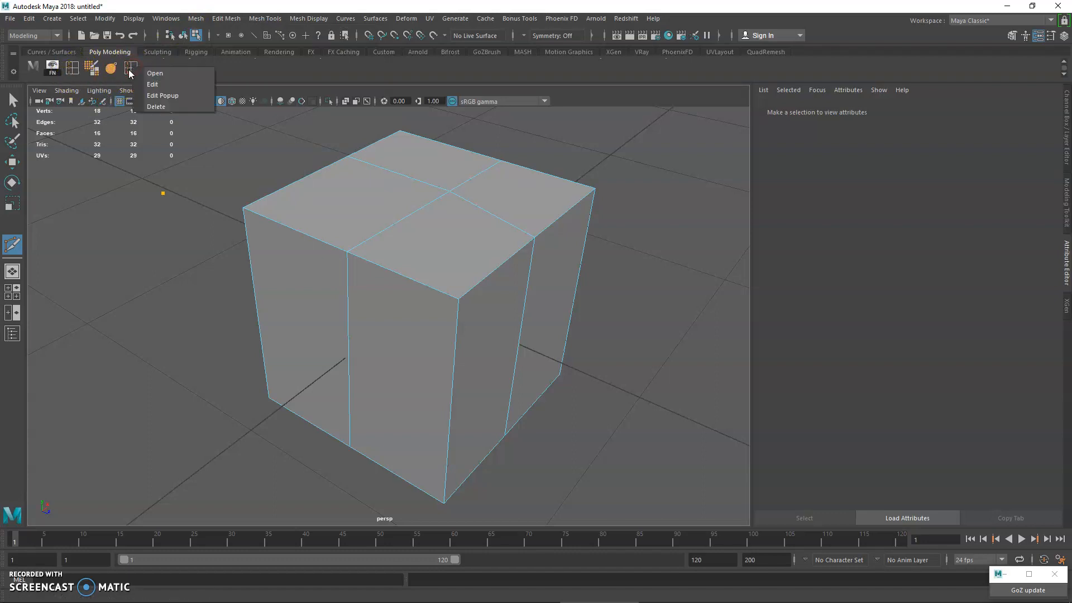
left_click(151, 106)
right_click(111, 68)
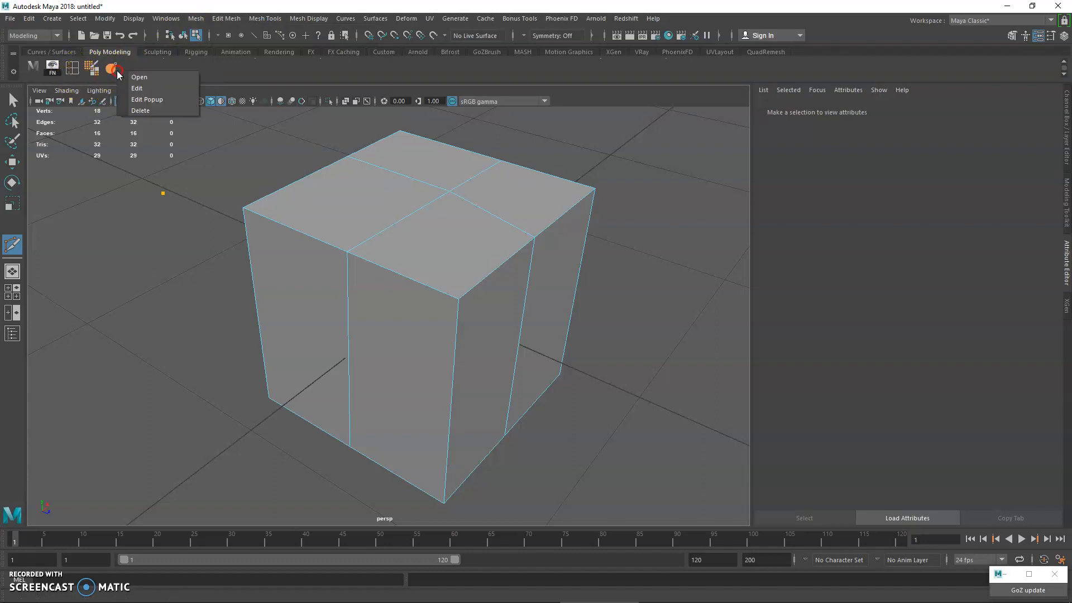
left_click(134, 106)
right_click(96, 73)
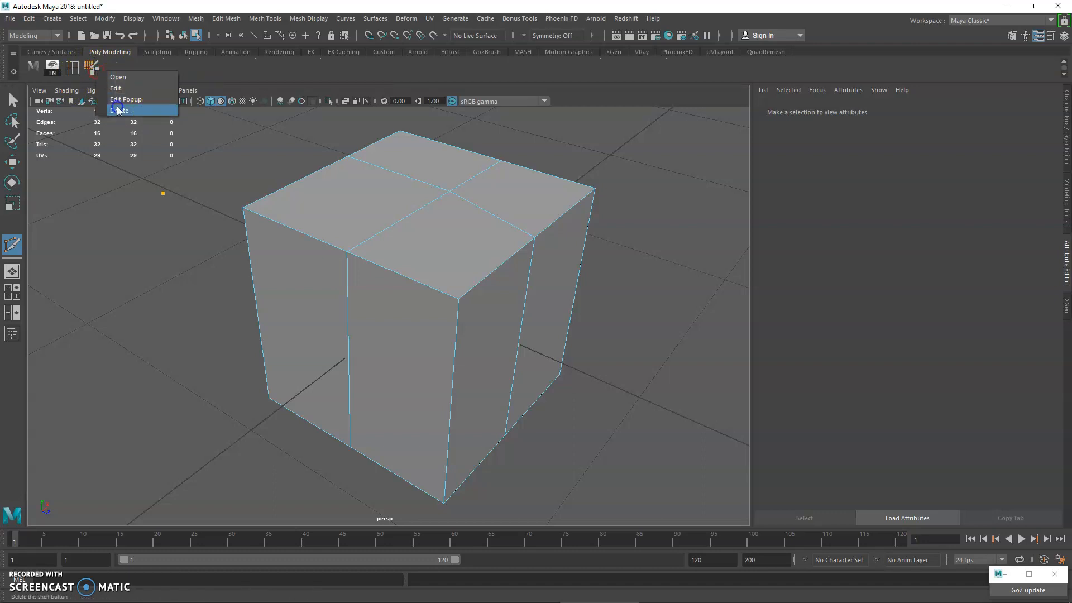
left_click(118, 110)
right_click(55, 66)
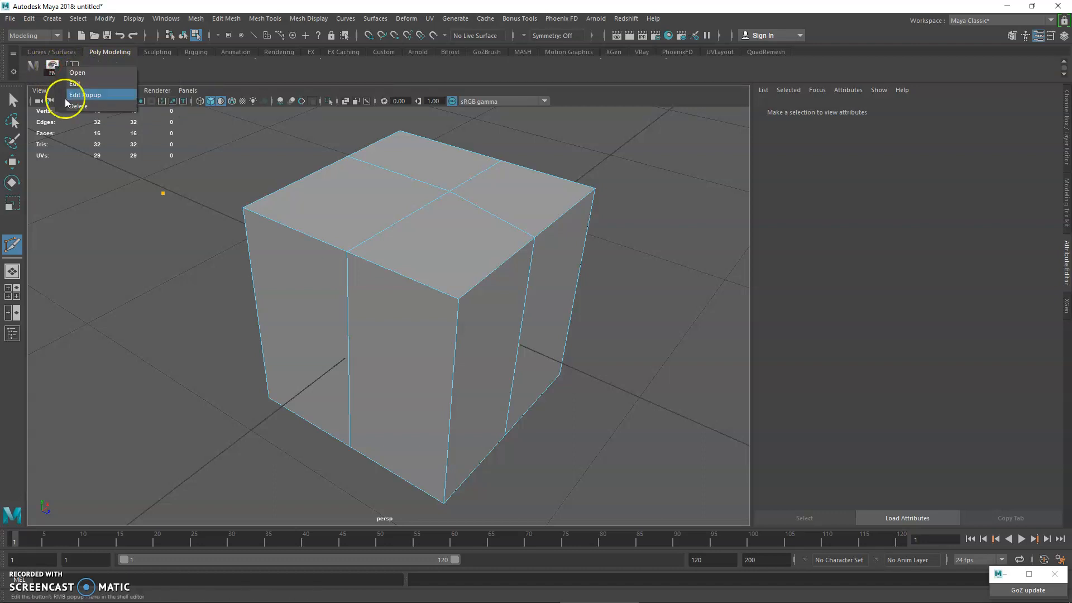
left_click(70, 110)
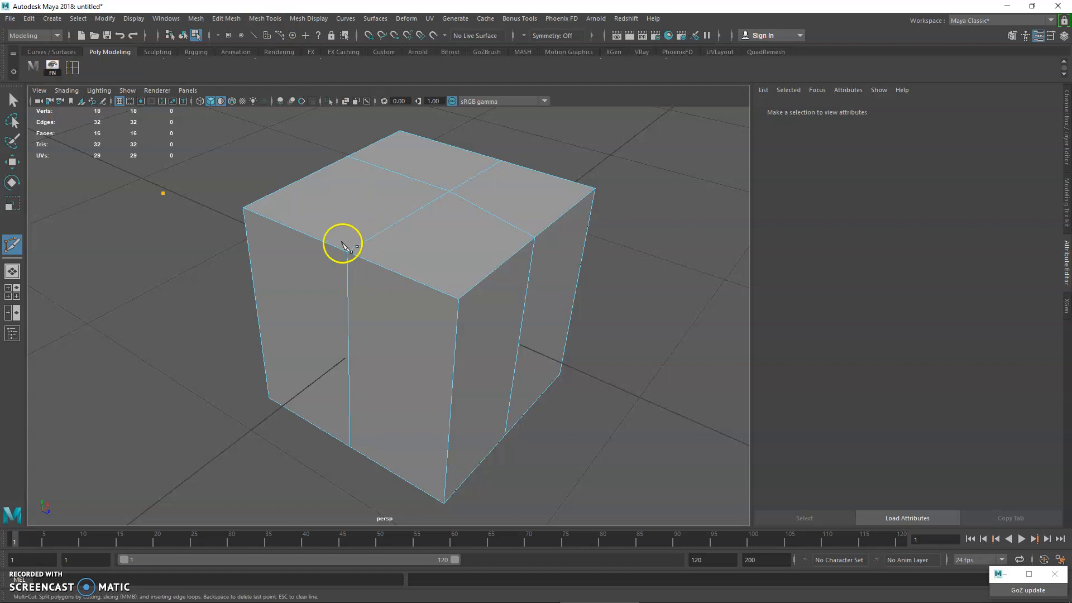
Step: Activate the Insert Edge Loop tool on the cube from its new shelf shortcut
left_click(71, 72)
left_click_drag(138, 197, 241, 240, "alt")
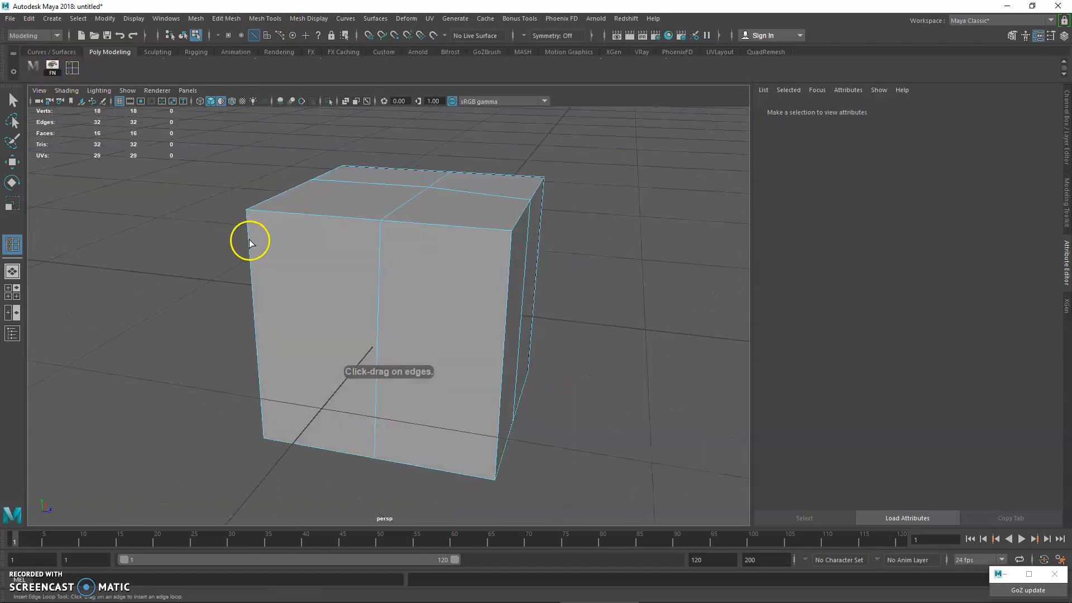
Step: Switch to Notepad, highlight the word "Insert", and copy the "Split polygon/cut tool" line
left_click(358, 593)
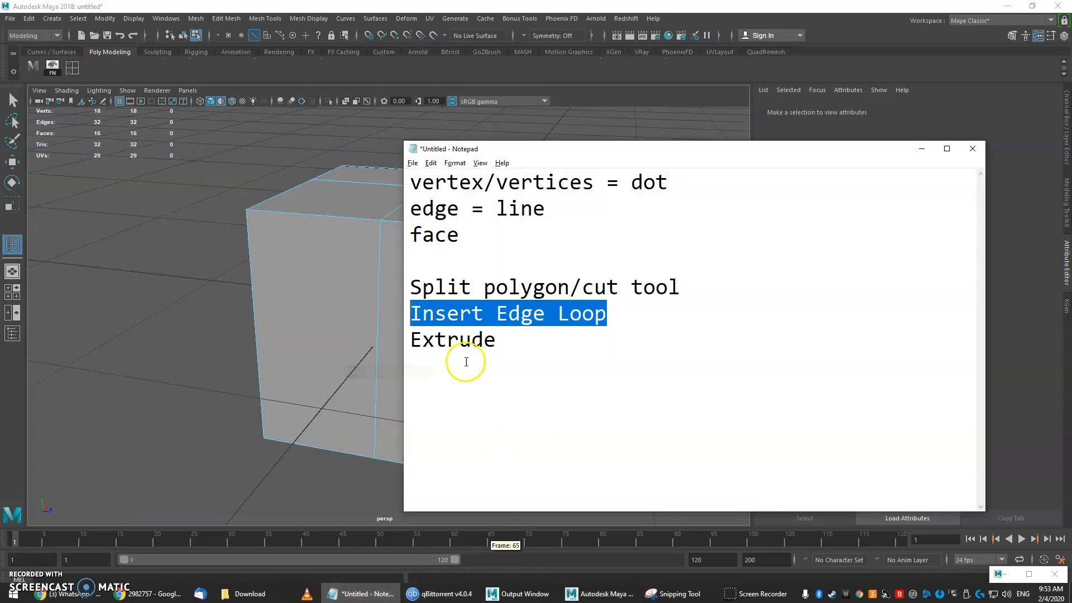
double_click(443, 316)
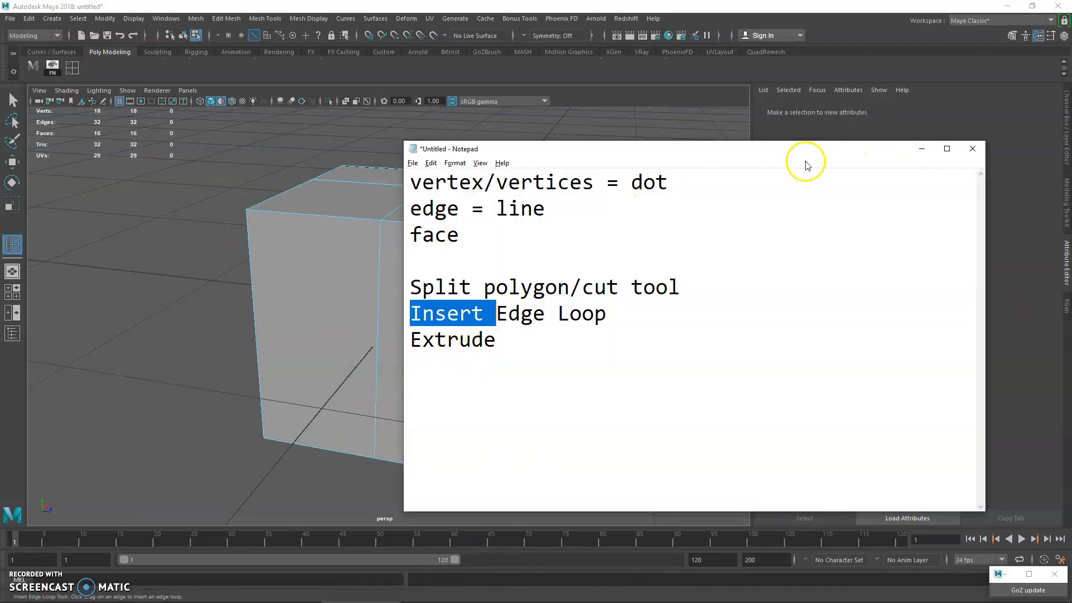
left_click_drag(691, 285, 364, 277)
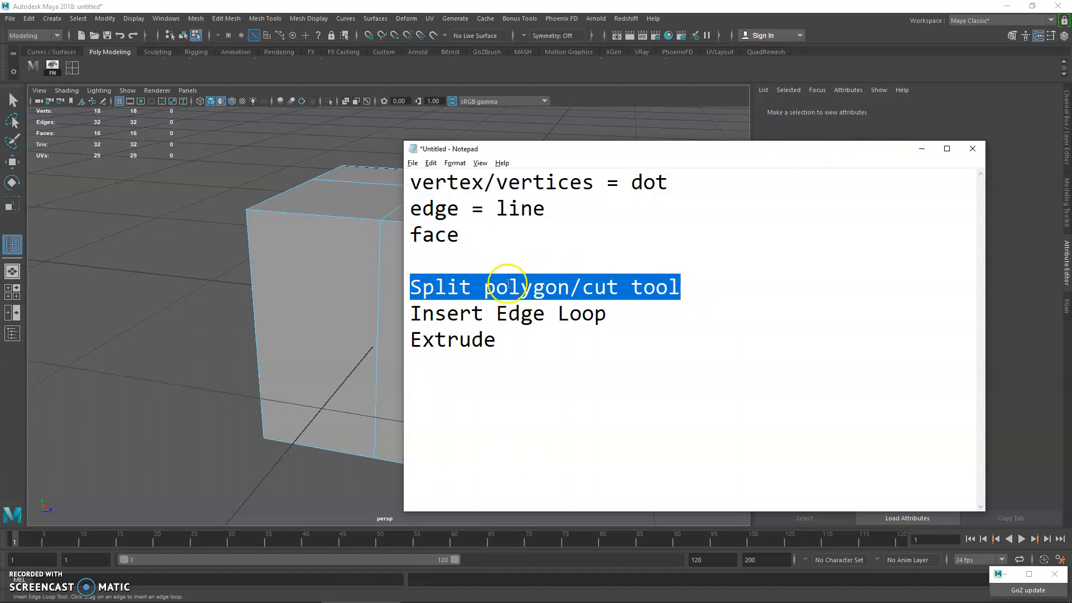
key("ctrl+c")
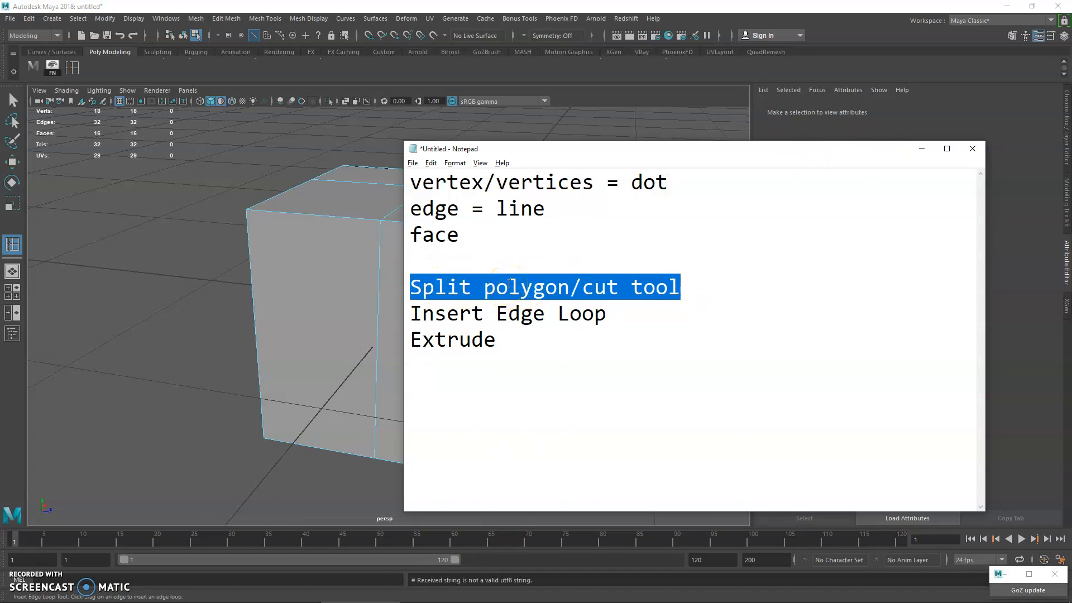
Step: Return to Maya and insert horizontal edge loops near the cube's top, bottom and middle, plus a vertical loop near one side edge
left_click_drag(589, 240, 453, 267, "alt")
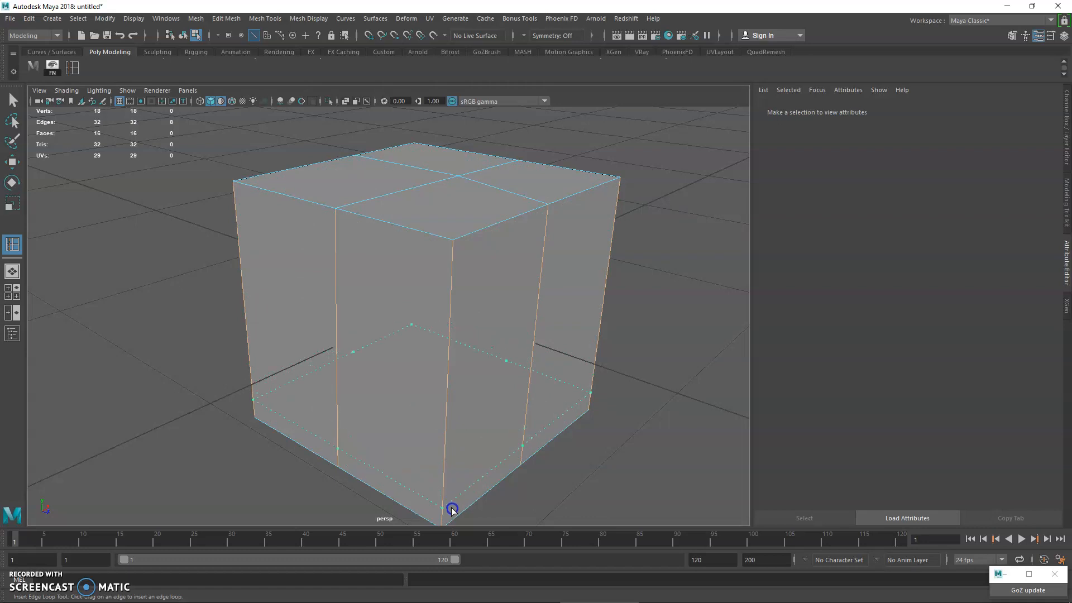
left_click_drag(452, 518, 454, 252)
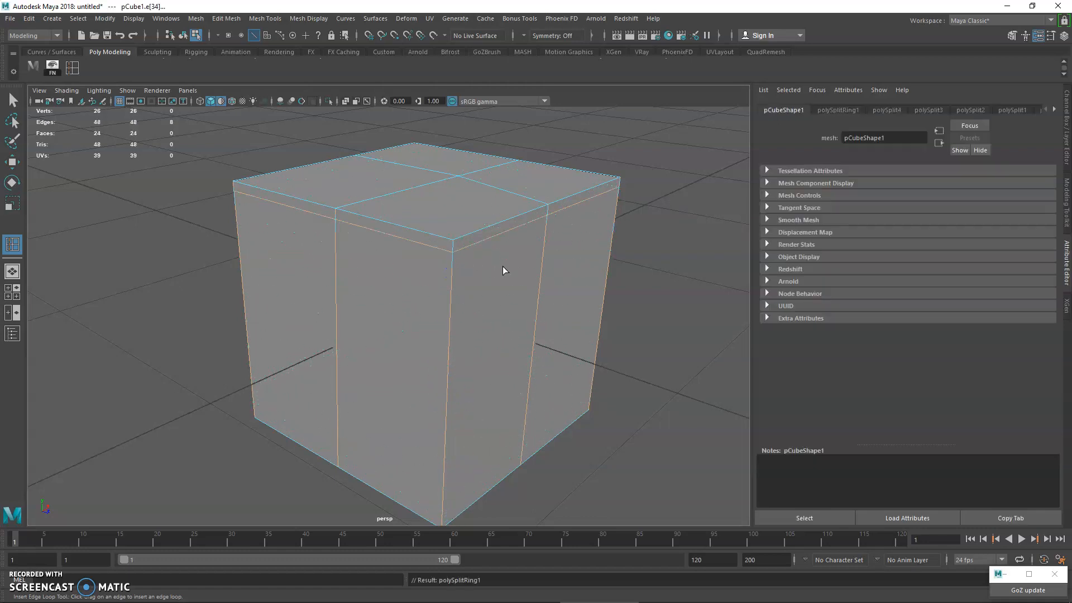
left_click_drag(563, 267, 485, 232, "alt")
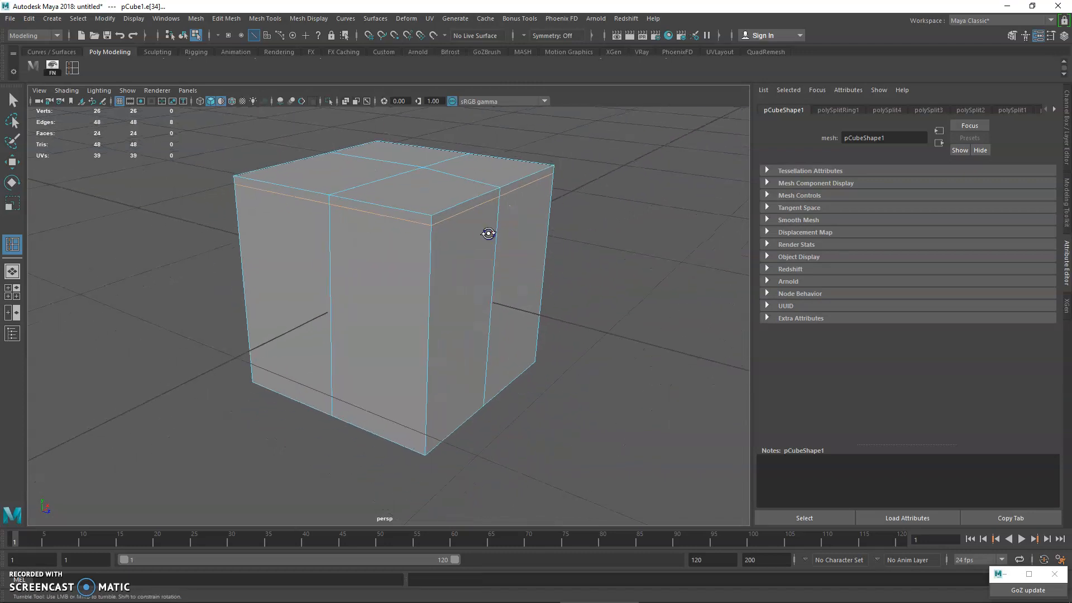
left_click_drag(431, 330, 432, 332)
left_click_drag(433, 432, 432, 444)
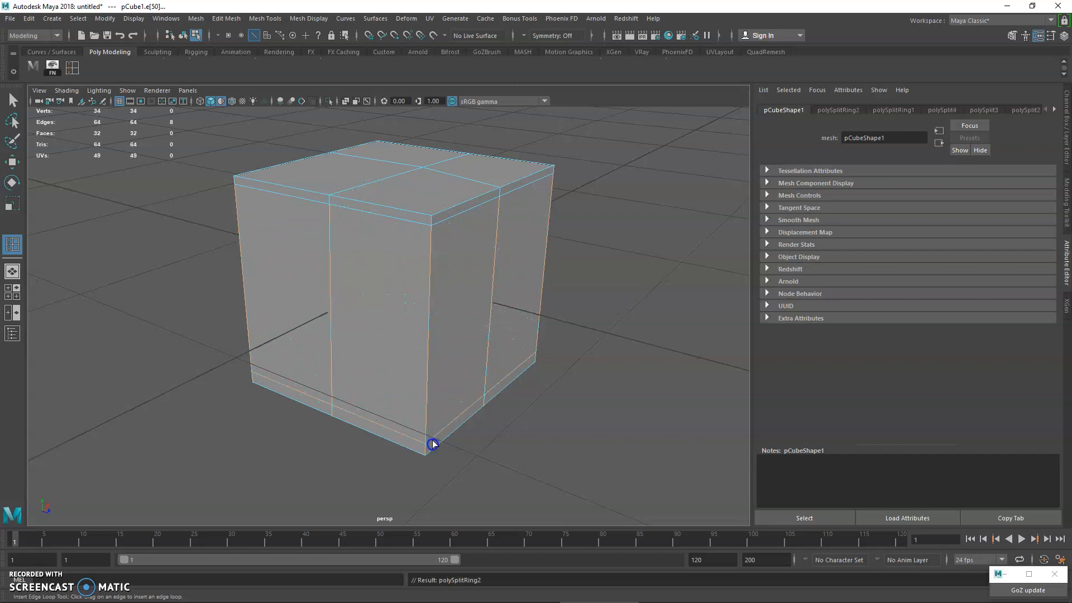
left_click(429, 335)
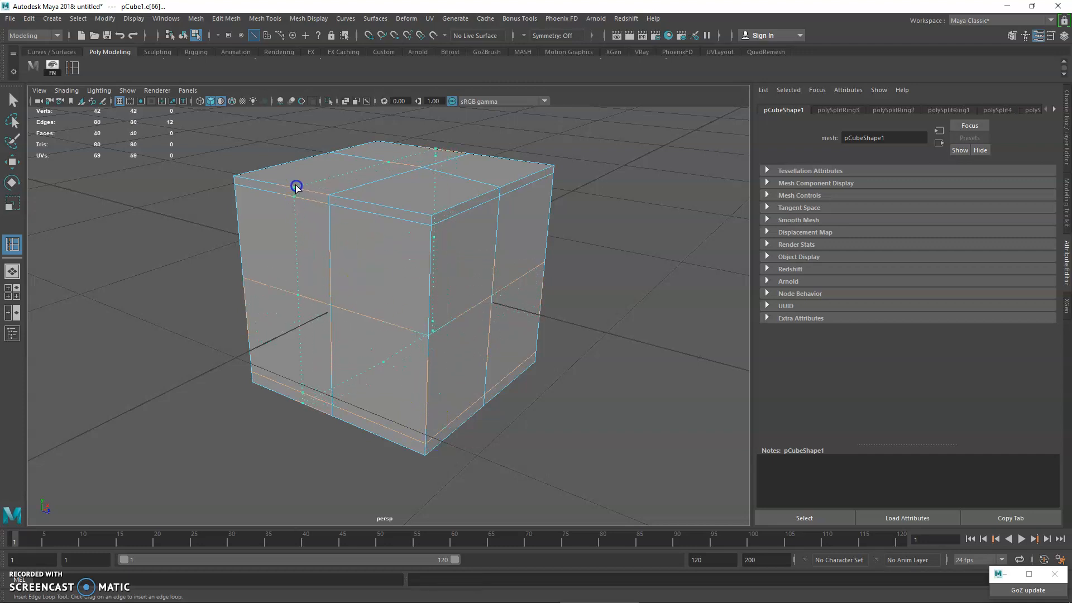
left_click_drag(239, 177, 283, 227)
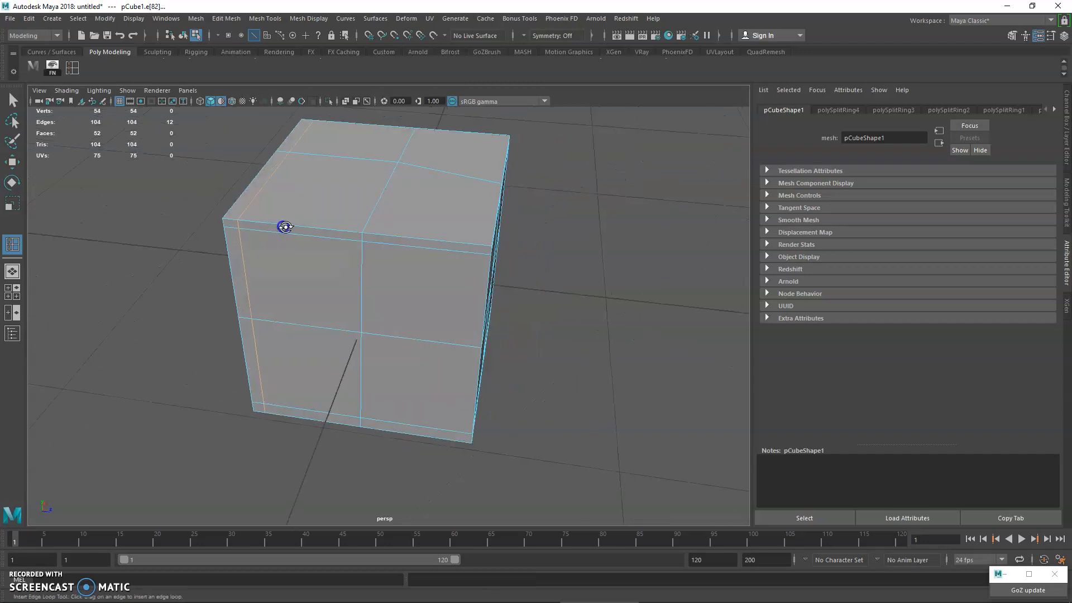
Step: Try inserting a second vertical edge loop directly beside the one near the cube's side edge, and undo it
right_click_drag(290, 238, 361, 307, "alt")
left_click_drag(361, 307, 372, 309, "alt")
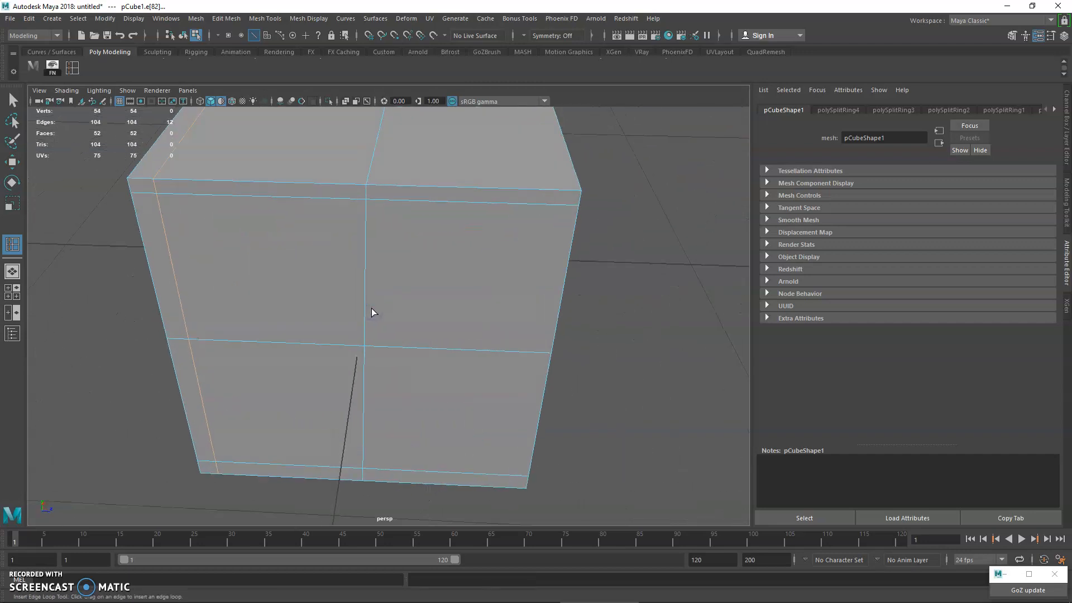
middle_click_drag(371, 308, 441, 297, "alt")
right_click_drag(441, 298, 435, 299, "alt")
left_click_drag(418, 299, 426, 301, "alt")
middle_click_drag(426, 302, 439, 308, "alt")
right_click_drag(438, 309, 442, 315, "alt")
left_click_drag(304, 268, 252, 302, "alt")
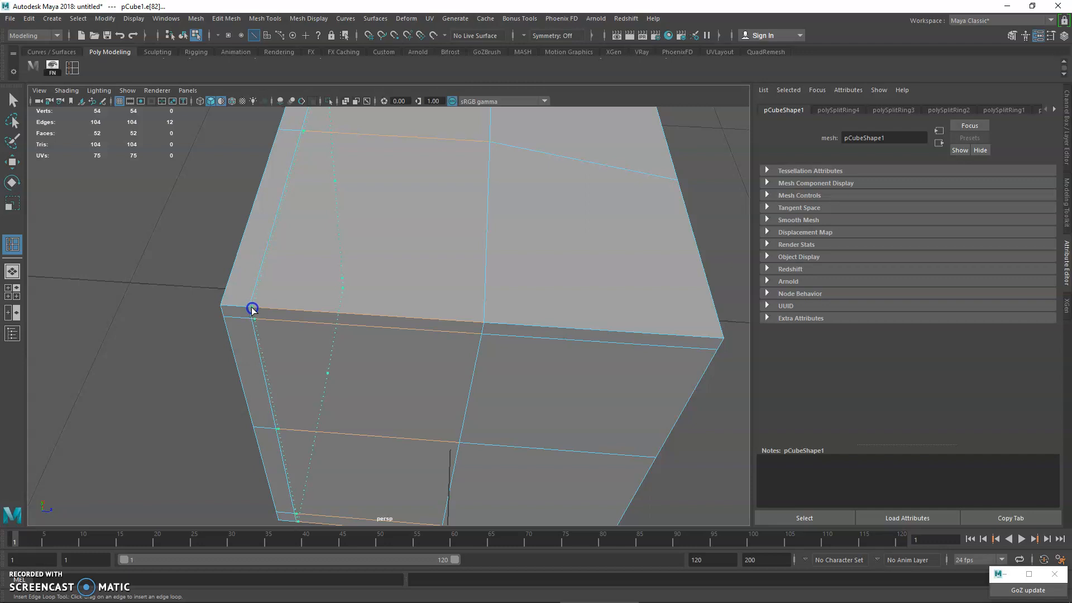
left_click(251, 308)
right_click_drag(278, 307, 385, 366, "alt")
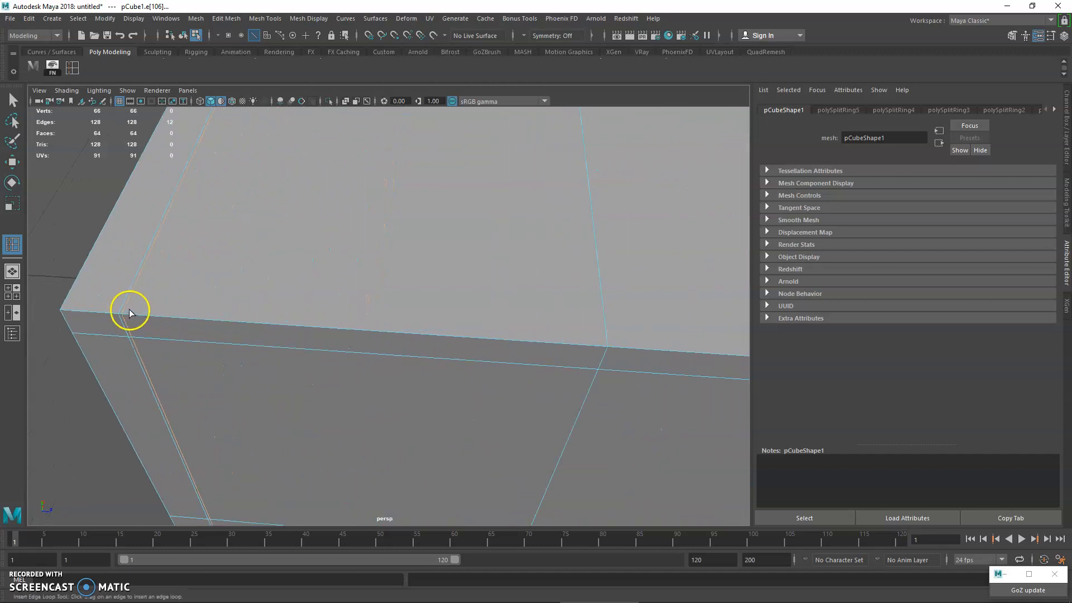
key("ctrl+z")
Step: Try inserting another horizontal edge loop just above the one near the cube's top edge, and undo it
left_click_drag(127, 336, 127, 334)
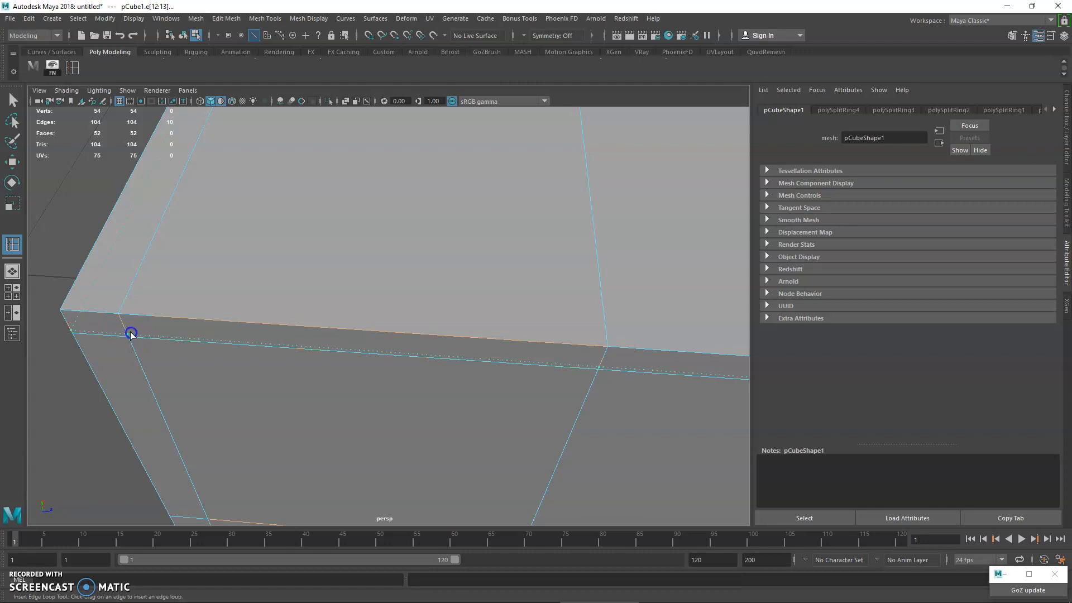
left_click_drag(131, 335, 130, 334)
right_click_drag(229, 329, 192, 313, "alt")
left_click_drag(192, 314, 314, 290, "alt")
mouse_move(313, 290)
right_mouse_down("alt")
mouse_move(338, 287)
mouse_move(304, 276)
right_mouse_up("alt")
left_click_drag(305, 276, 283, 273, "alt")
key("ctrl+z")
Step: Insert parallel edge loops close beside the cube's central vertical loop, its top horizontal loop and its middle horizontal loop
left_click_drag(444, 273, 452, 246)
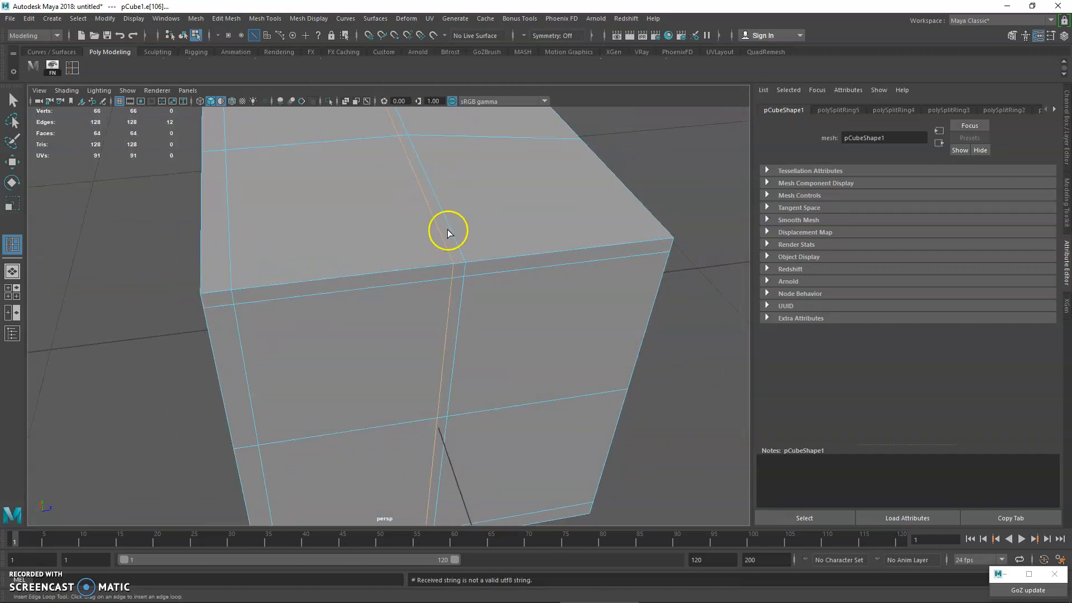
middle_click_drag(460, 291, 447, 306, "alt")
right_click_drag(447, 306, 473, 282, "alt")
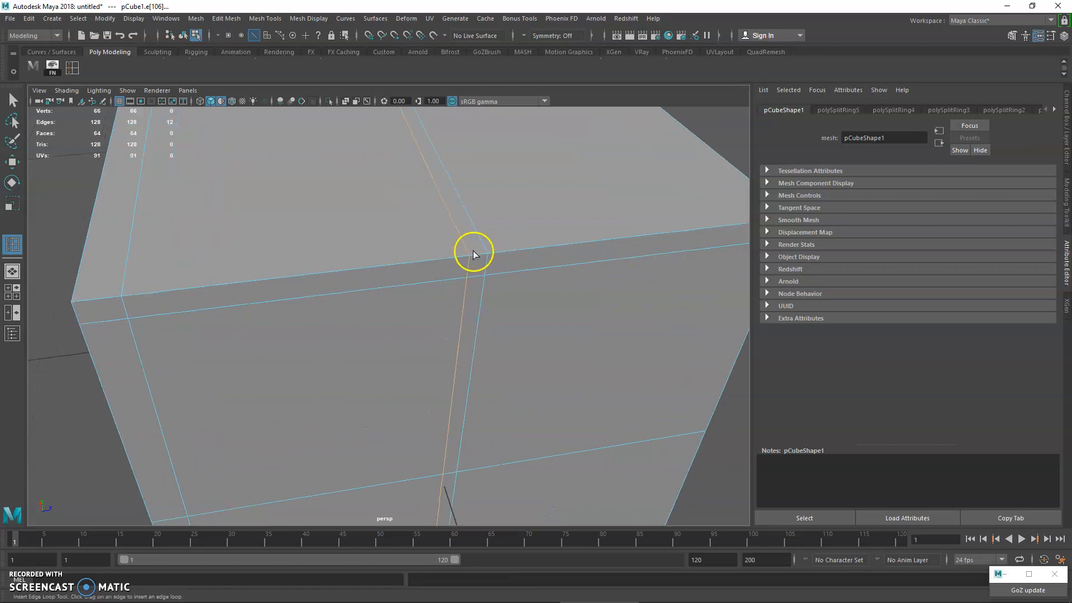
left_click(206, 298)
right_click_drag(385, 312, 323, 290, "alt")
left_click_drag(302, 299, 322, 247, "alt")
key("ctrl+z")
left_click_drag(474, 331, 463, 345)
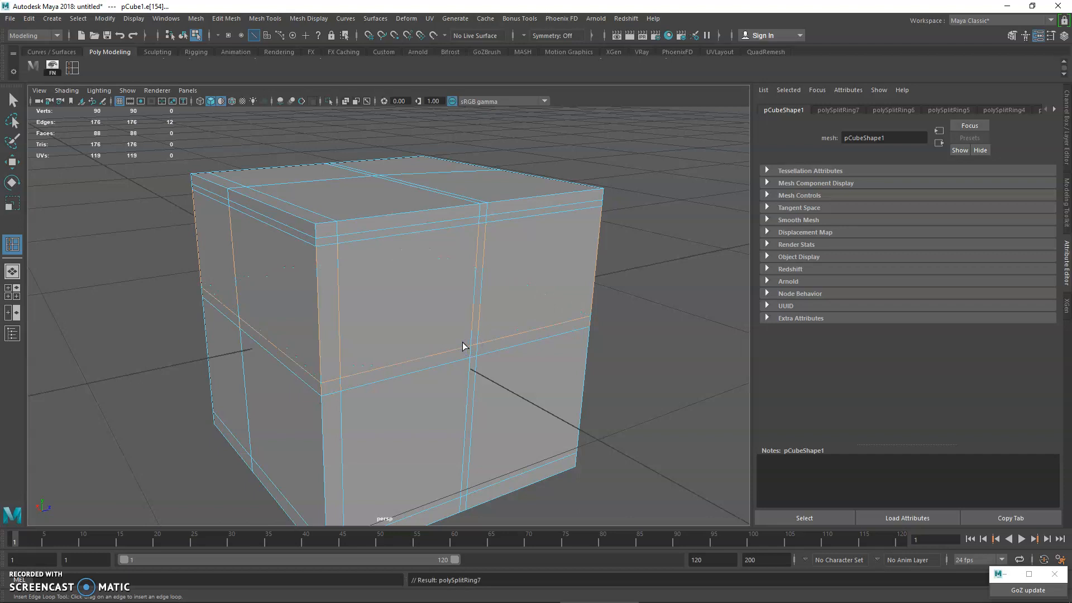
Step: Switch to Notepad and highlight the "Extrude" line
left_click(385, 591)
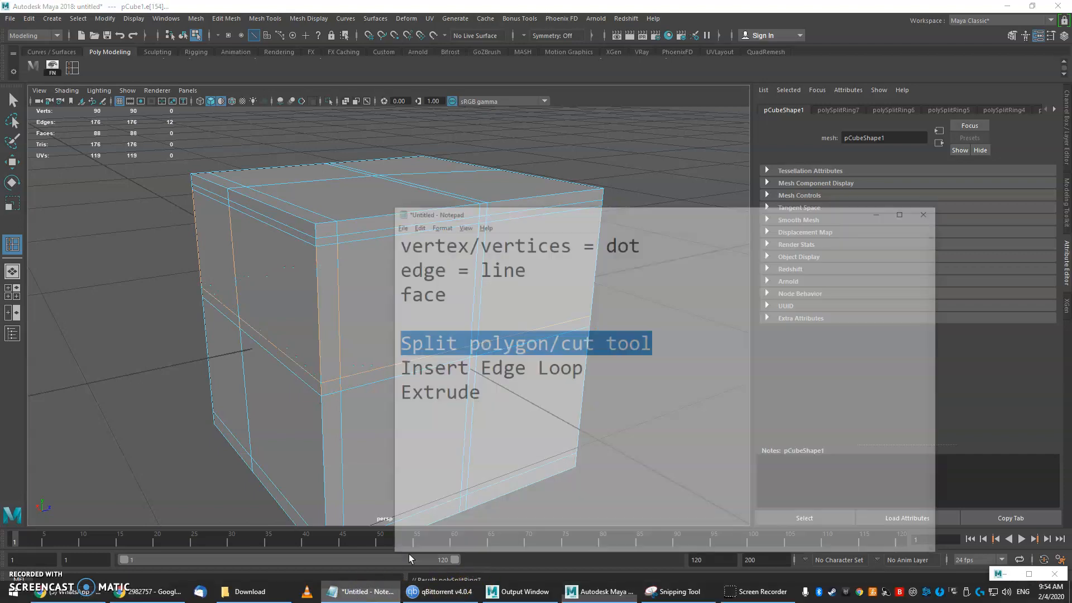
left_click_drag(492, 343, 396, 335)
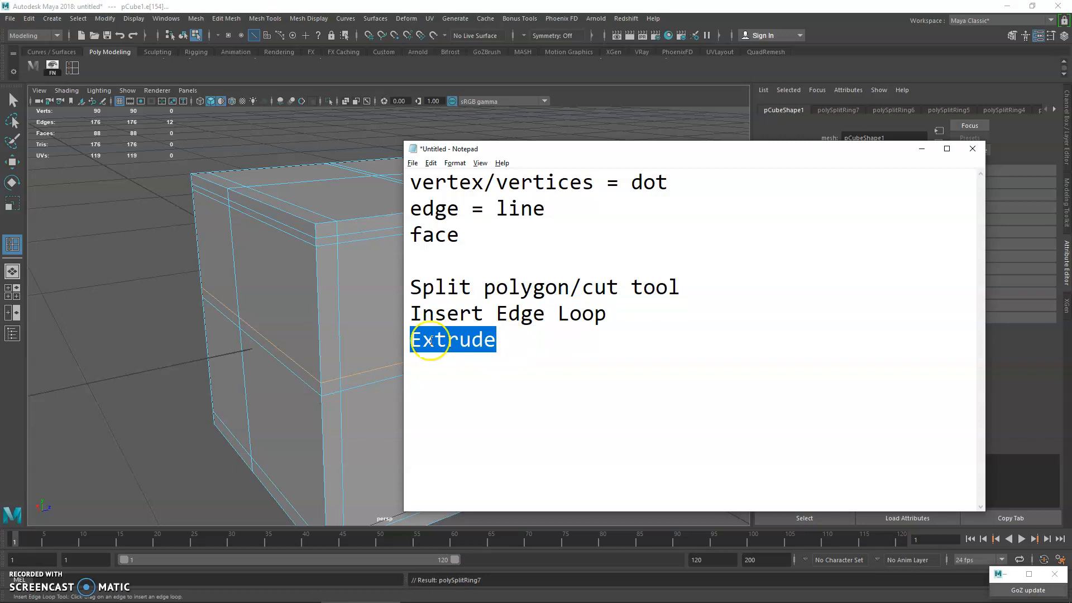
type("q")
key("ctrl+z")
Step: Return to Maya, delete the subdivided cube in object mode, and create a new polygon cube
left_click(366, 214)
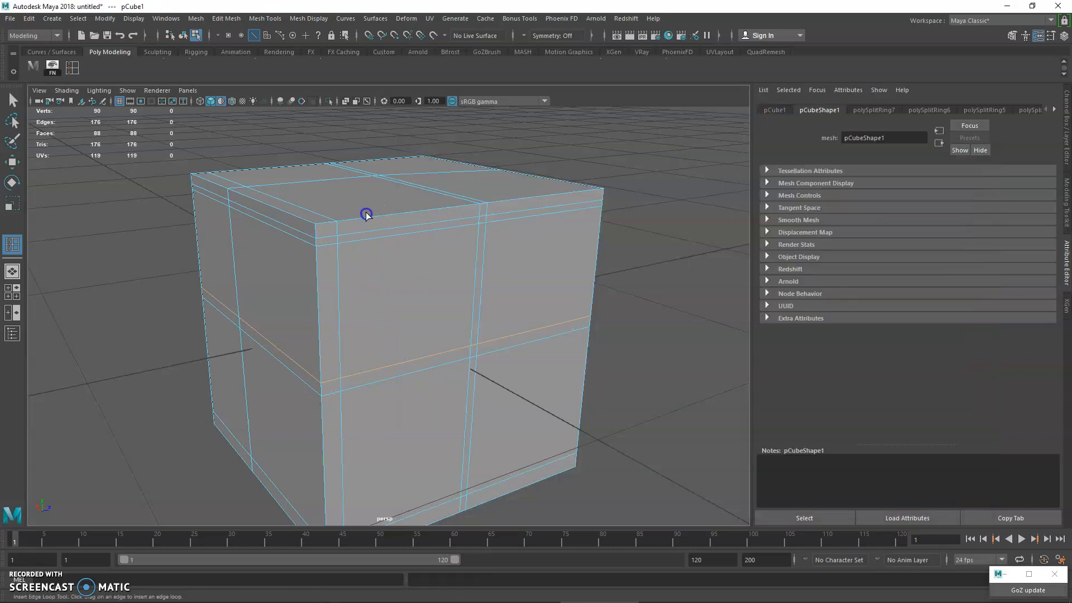
right_click_drag(403, 199, 474, 174)
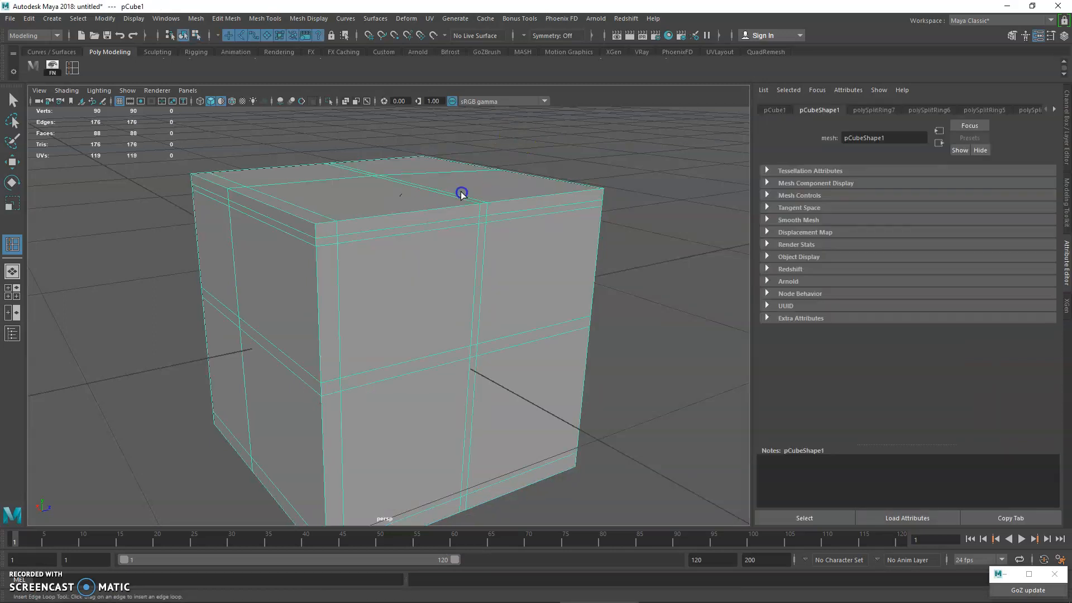
key("Delete")
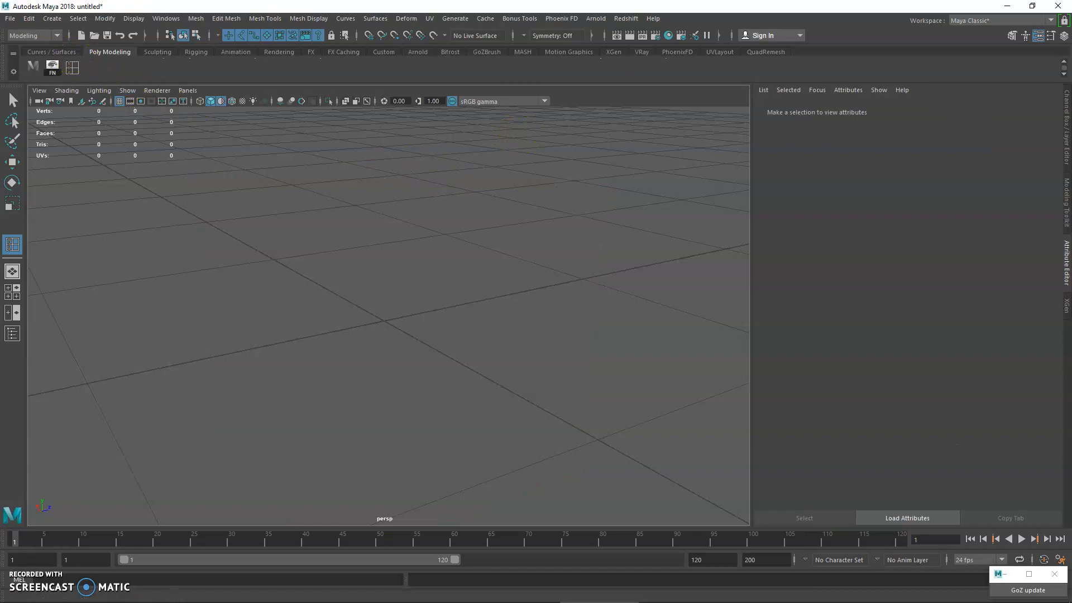
left_click(1060, 66)
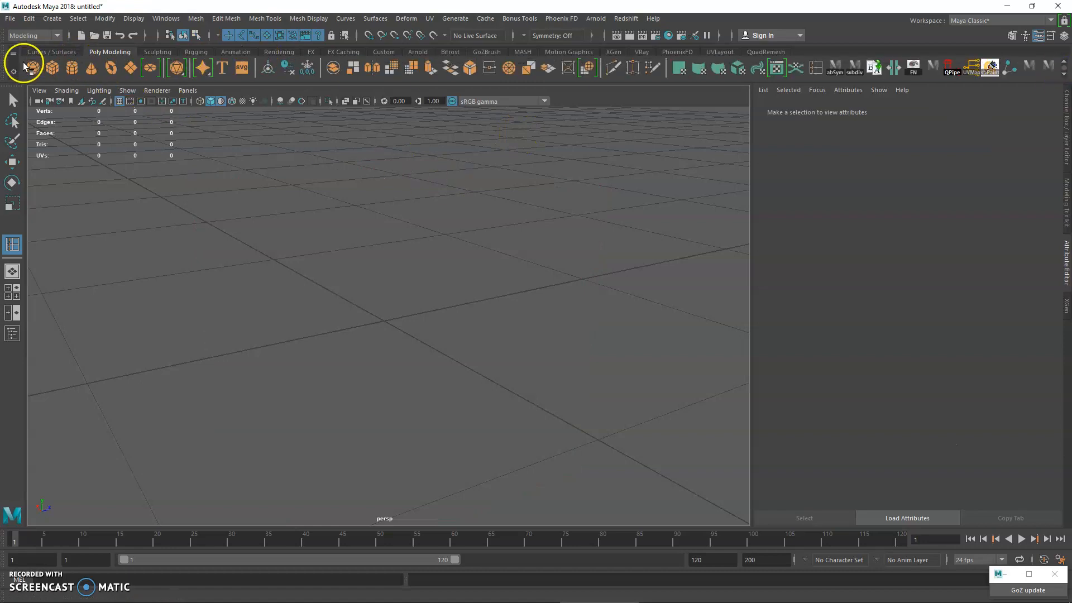
left_click(49, 67)
Step: Insert a vertical edge loop around the middle of the new cube
right_click_drag(575, 274, 498, 290, "alt")
left_click_drag(498, 290, 472, 300, "alt")
right_click_drag(472, 300, 536, 318, "alt")
left_click_drag(536, 318, 557, 316, "alt")
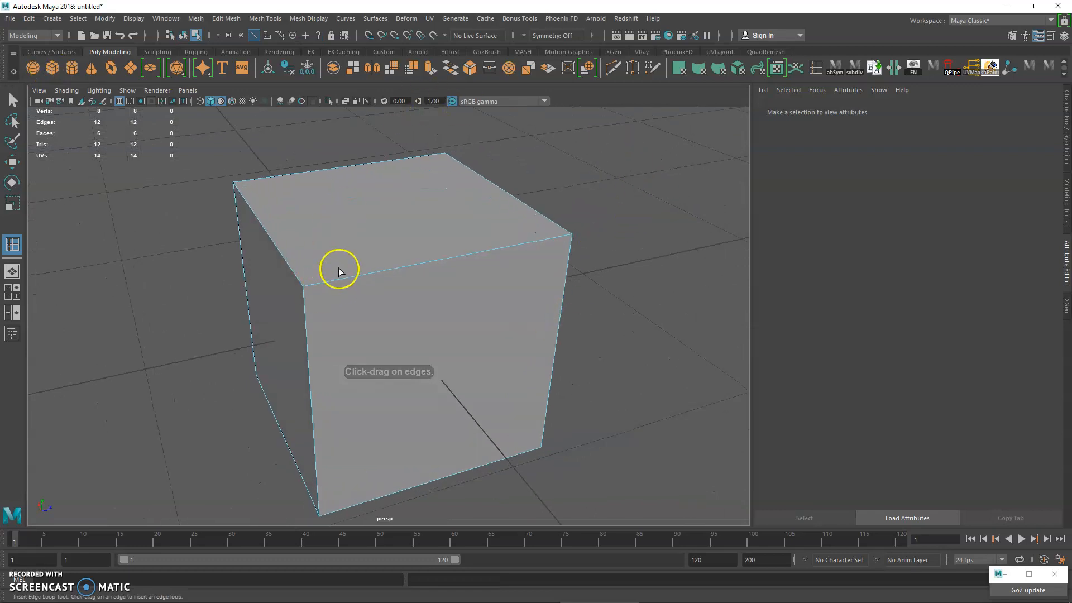
mouse_move(426, 257)
left_mouse_down()
mouse_move(412, 262)
mouse_move(440, 256)
left_mouse_up()
Step: Cut the cube's top face with Multi-Cut from one edge through the centre of the loop to the opposite edge
left_click_drag(459, 208, 475, 244, "alt")
right_click_drag(475, 244, 525, 223, "alt")
left_click(614, 65)
left_click_drag(301, 221, 375, 209, "alt")
left_click(323, 305)
left_click(387, 212)
left_click(465, 146)
right_click(488, 158)
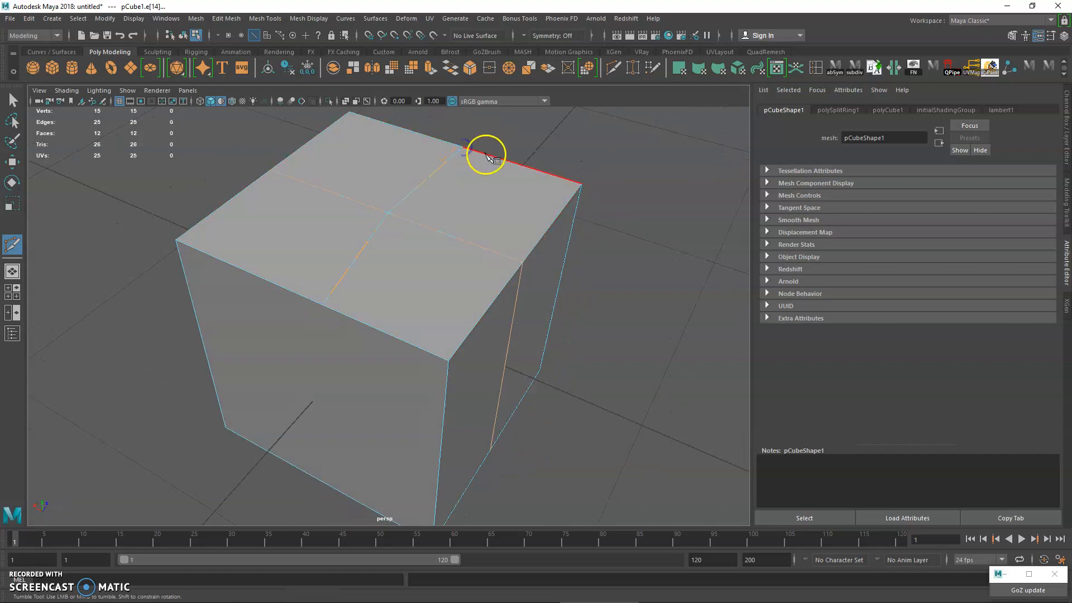
Step: Inspect the crossing cuts on the cube's top and the loop on its side from several angles
left_click(323, 304)
left_click_drag(359, 289, 437, 282, "alt")
middle_click_drag(438, 283, 416, 283, "alt")
right_click_drag(416, 283, 436, 313, "alt")
mouse_move(431, 312)
left_mouse_down("alt")
mouse_move(430, 294)
mouse_move(497, 313)
mouse_move(450, 308)
left_mouse_up("alt")
mouse_move(449, 309)
right_mouse_down("alt")
mouse_move(466, 333)
mouse_move(449, 312)
right_mouse_up("alt")
left_click_drag(424, 300, 417, 291, "alt")
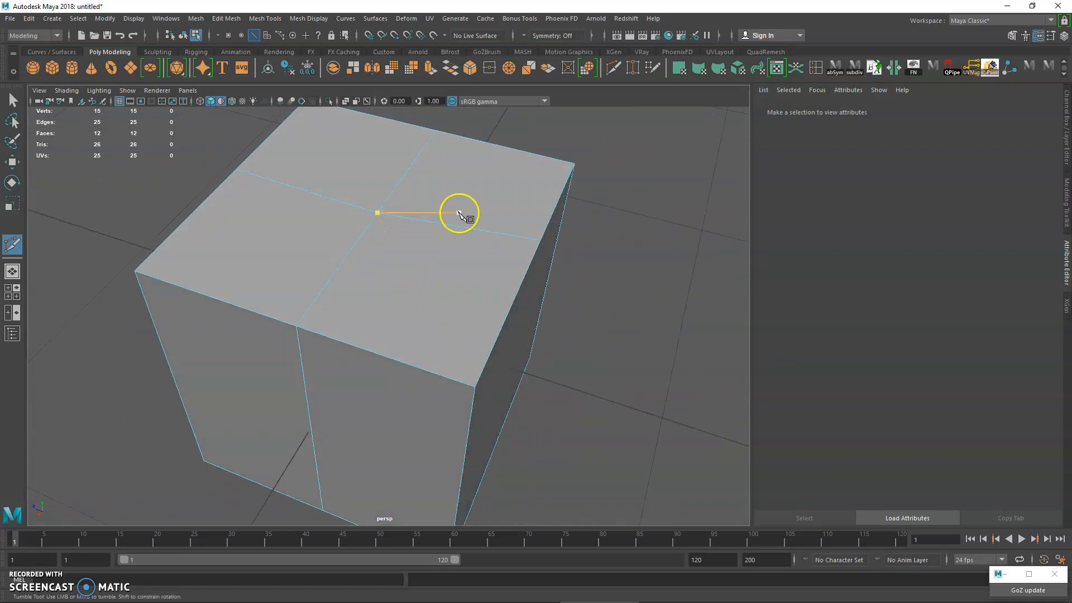
Step: Switch to Notepad and add the line "quad = 4 sides" below "Extrude", separated by a blank line
left_click(338, 595)
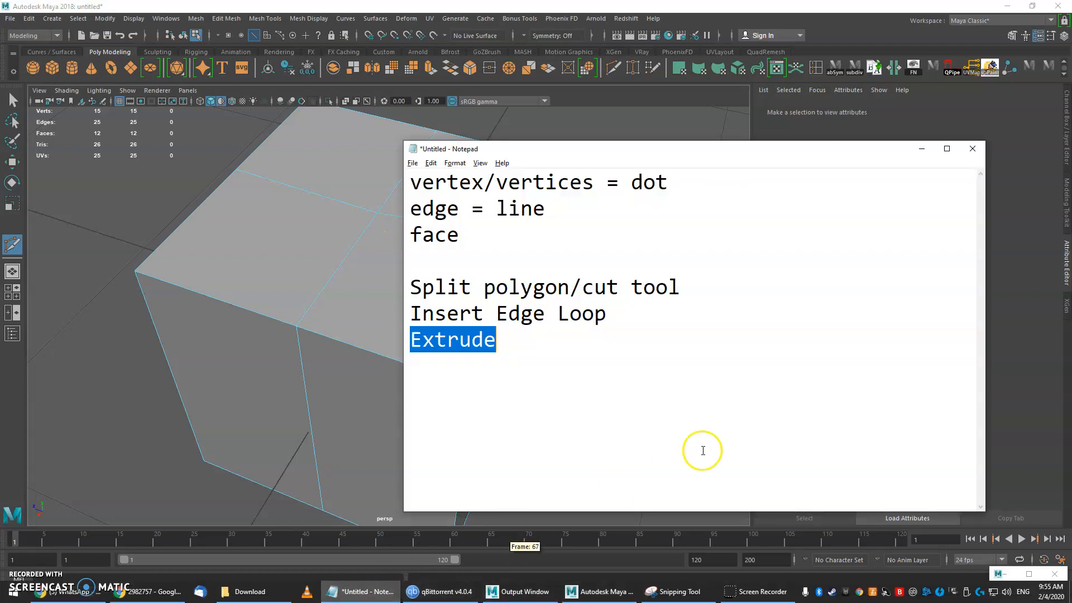
left_click(699, 447)
key("Return")
key("Return")
type("quad = 4 sides")
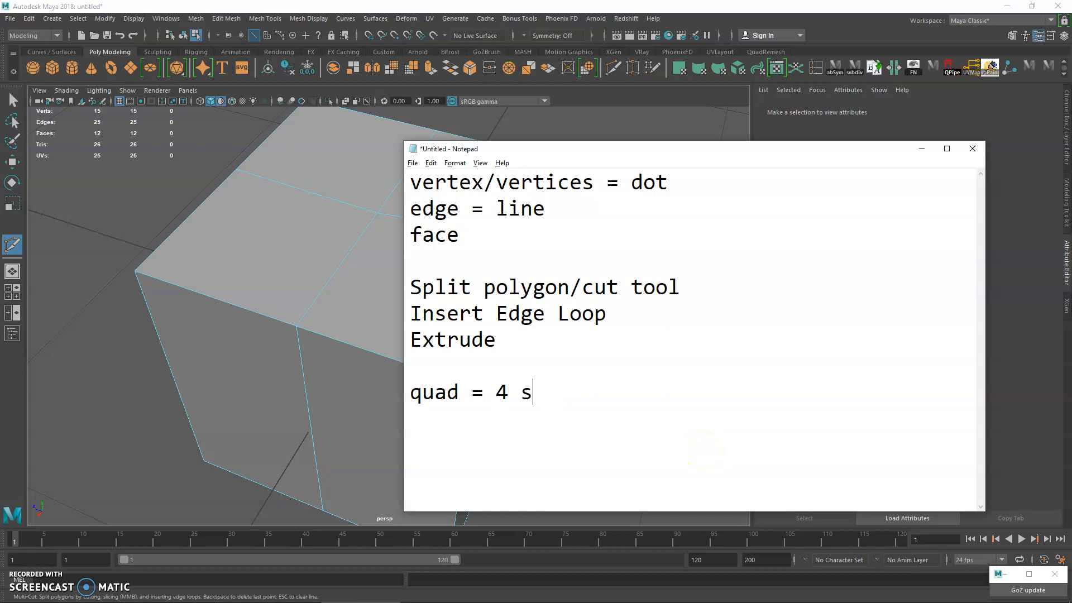
Step: Switch back to Maya and select one quarter face on the cube's top with the Select tool in face mode
left_click(547, 118)
left_click_drag(472, 173, 495, 189, "alt")
key("q")
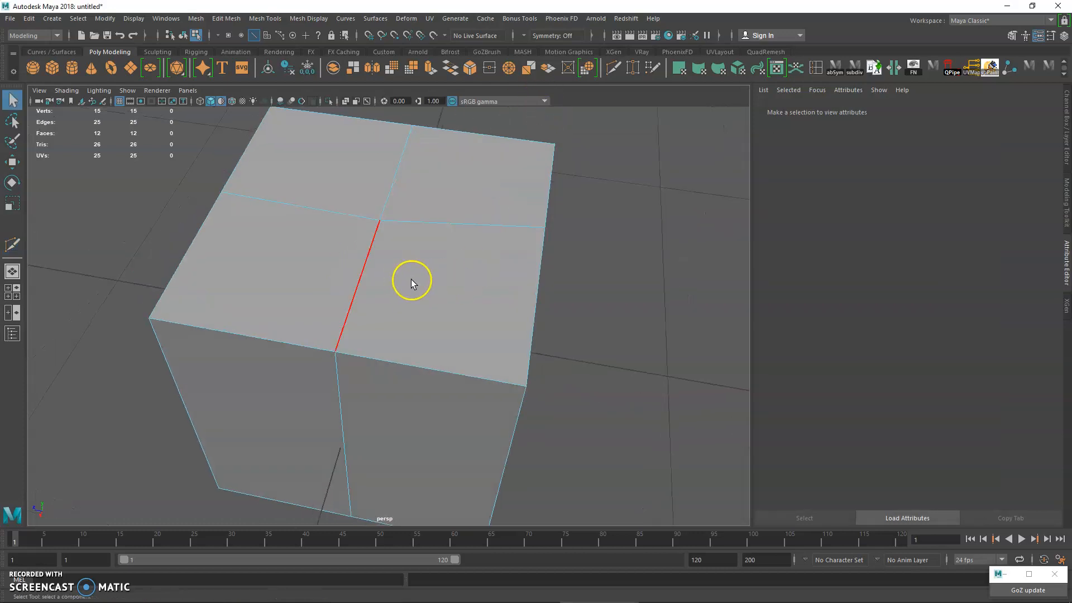
left_click_drag(419, 294, 383, 302, "alt")
right_click_drag(407, 270, 407, 301)
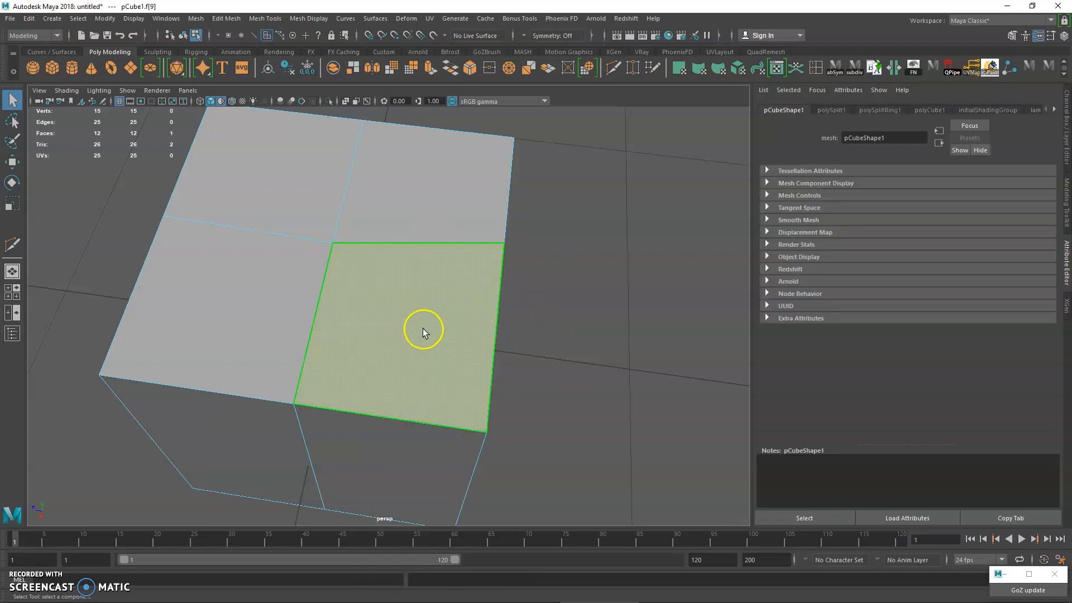
Step: In edge mode, select the four edges that bound that quarter of the top face
right_click_drag(414, 254, 411, 223)
left_click(411, 241)
left_click(330, 308, "shift")
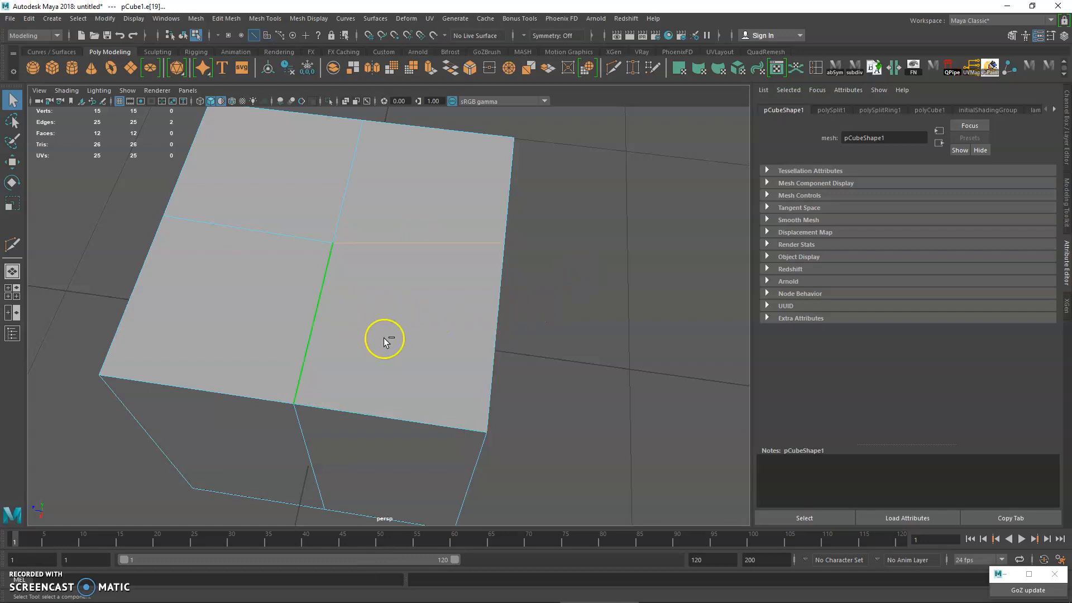
left_click(369, 411, "shift")
left_click_drag(369, 411, 380, 354, "alt")
left_click(363, 313, "shift")
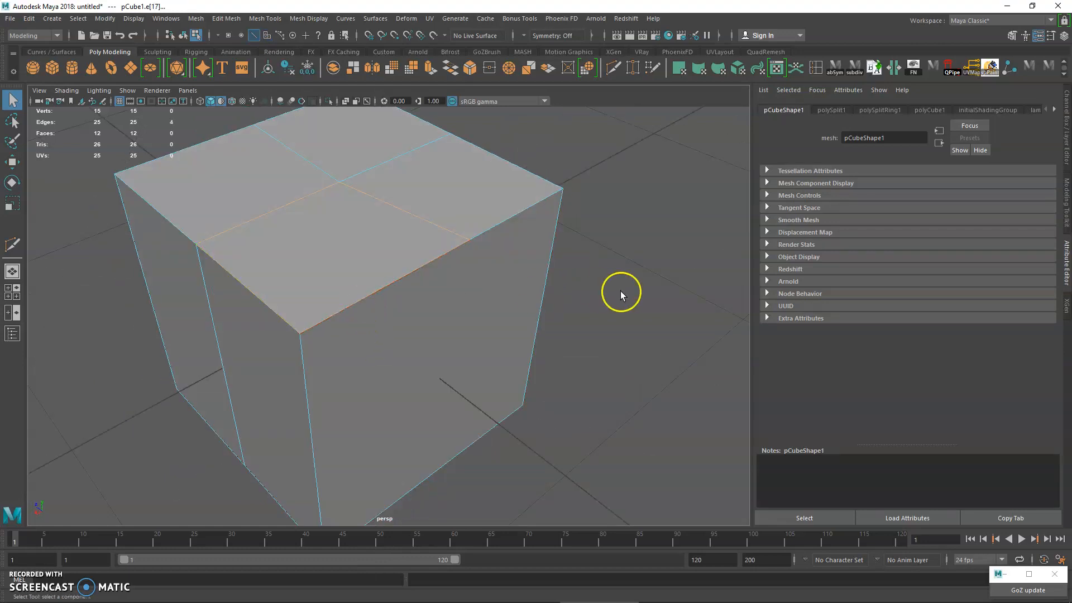
Step: Select a neighbouring quarter face on the cube's top, followed by the four edges surrounding it
left_click_drag(563, 293, 496, 328, "alt")
right_click_drag(453, 217, 443, 238)
left_click(438, 221)
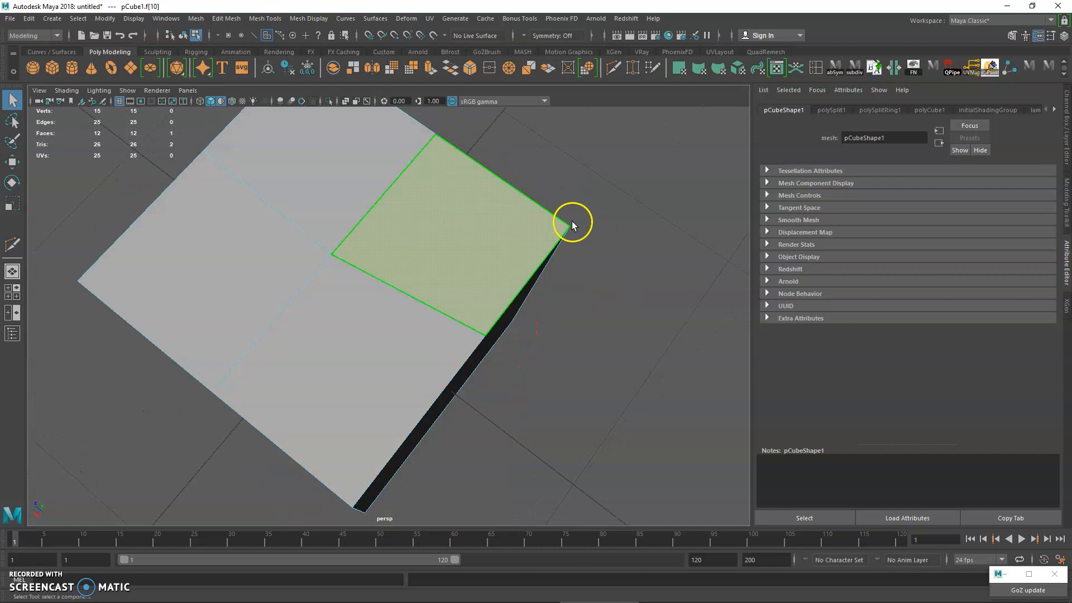
left_click_drag(459, 195, 469, 234, "alt")
right_click_drag(483, 184, 484, 159)
left_click(484, 189, "shift")
left_click(395, 212, "shift")
left_click(397, 304, "shift")
left_click(545, 288, "shift")
Step: Select the cube's undivided side face and hide the viewport grid
left_click_drag(622, 251, 547, 208, "alt")
right_click_drag(492, 240, 489, 257)
left_click(512, 272)
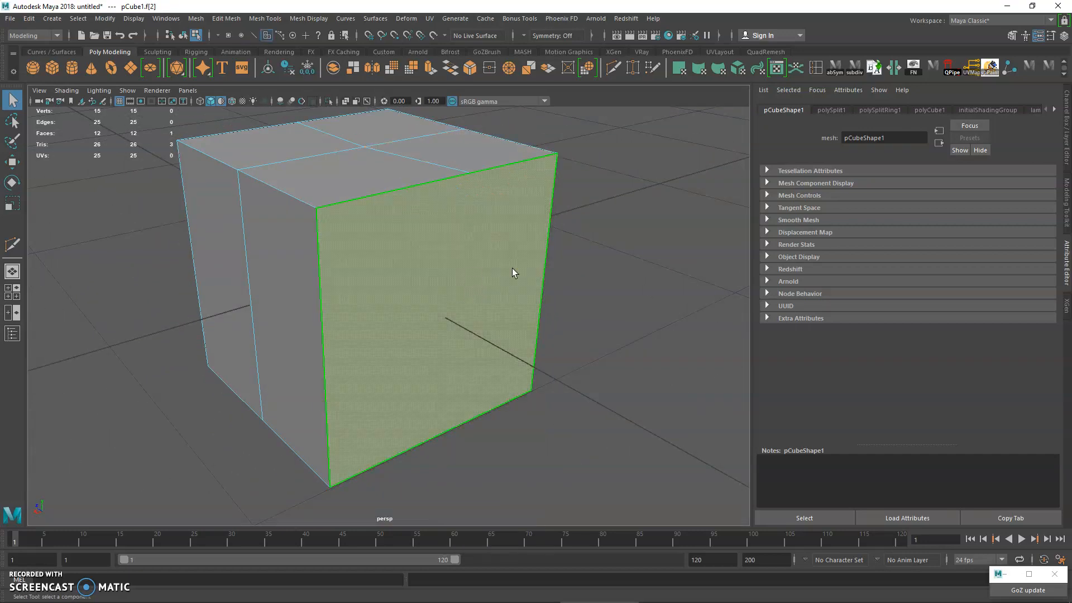
left_click_drag(627, 303, 568, 315, "alt")
left_click(123, 104)
middle_click_drag(370, 191, 407, 220, "alt")
left_click_drag(407, 221, 398, 213, "alt")
middle_click_drag(438, 216, 419, 224, "alt")
right_click_drag(418, 224, 427, 247, "alt")
left_click(484, 162)
double_click(487, 144)
left_click(473, 254)
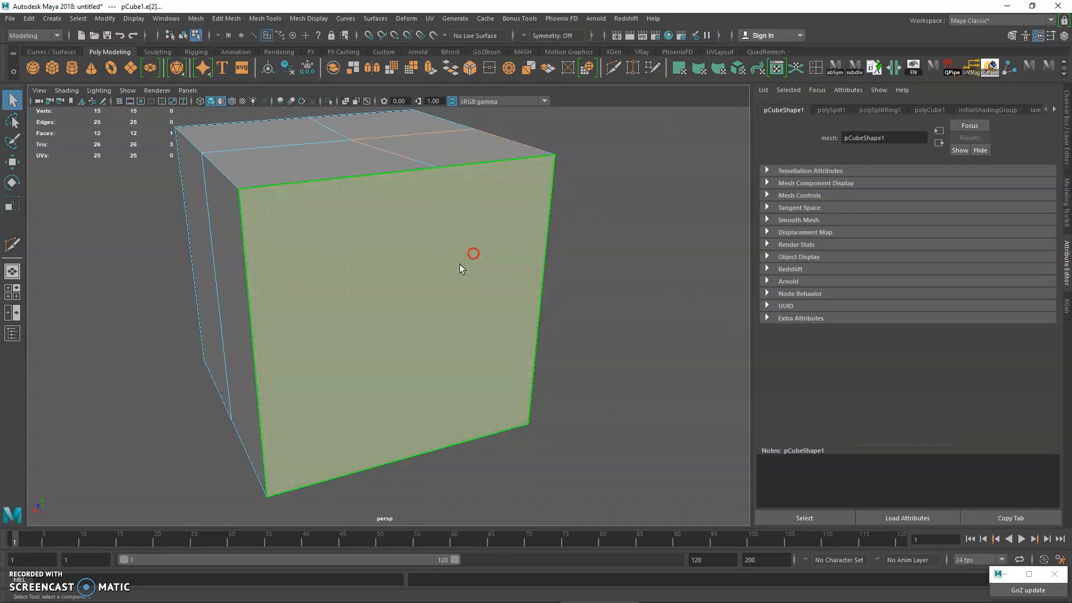
Step: Select all five edges around the undivided side face and show the cube in wireframe
right_click_drag(490, 161, 489, 141)
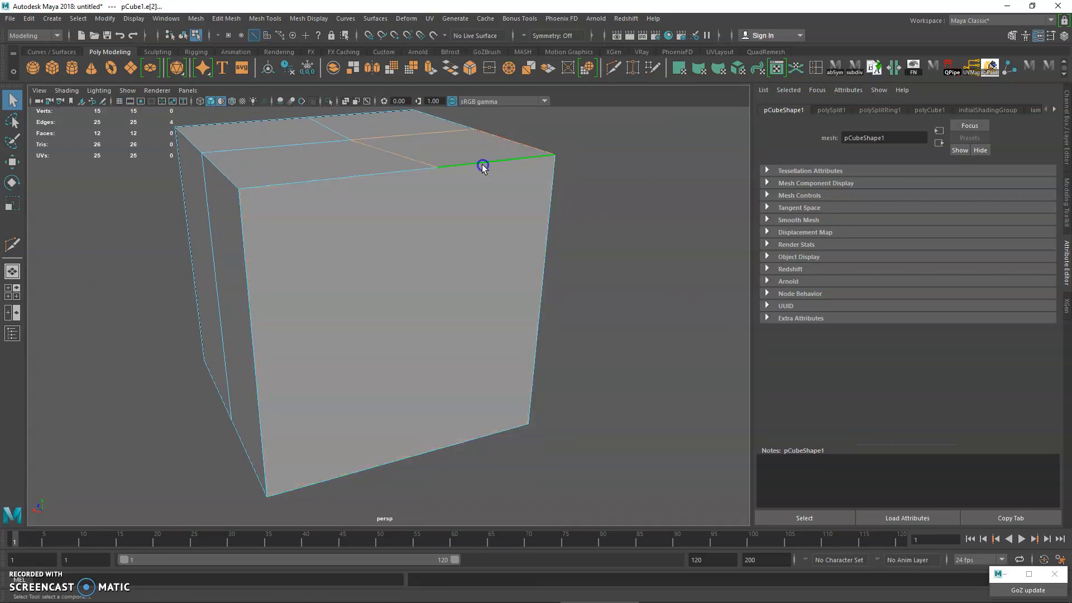
left_click(379, 184, "shift")
left_click_drag(324, 244, 338, 206, "alt")
left_click(284, 252, "shift")
left_click_drag(540, 336, 463, 301, "alt")
left_click_drag(369, 413, 327, 366, "alt")
left_click(318, 386, "shift")
left_click_drag(481, 308, 563, 299, "alt")
left_click(419, 352, "shift")
key("4")
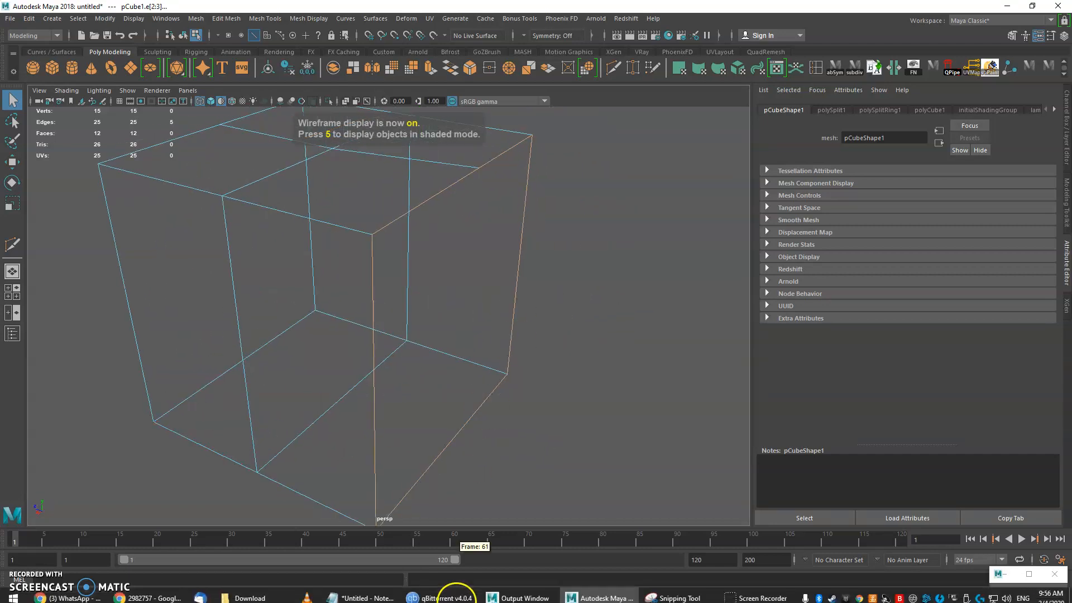
Step: Switch to Notepad and add the line "n-gon = >4 sides" below "quad = 4 sides"
left_click(384, 598)
type("n-gon")
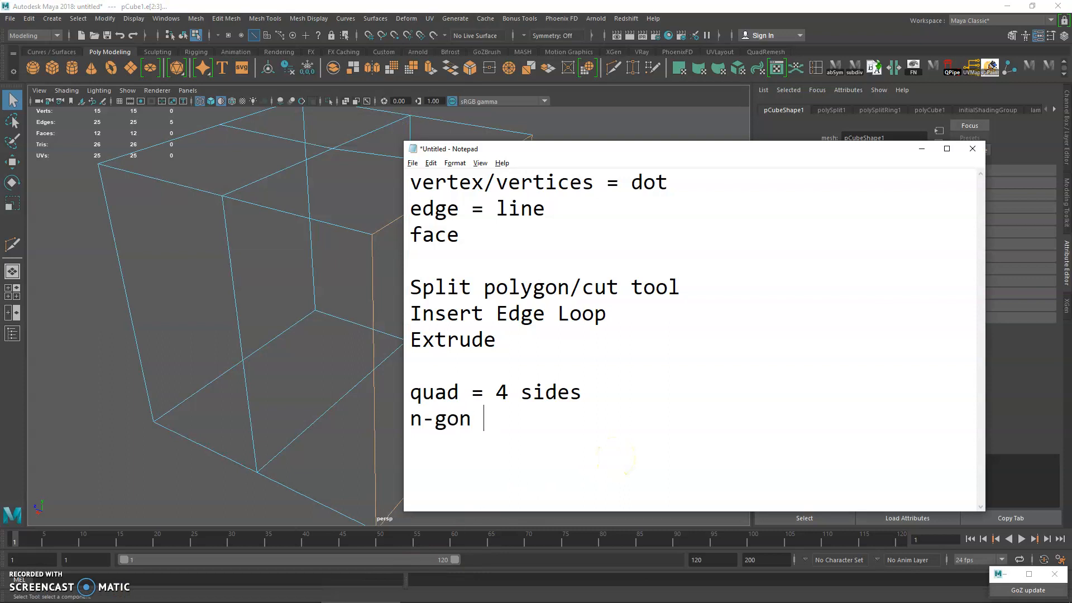
type(" = >4 sides")
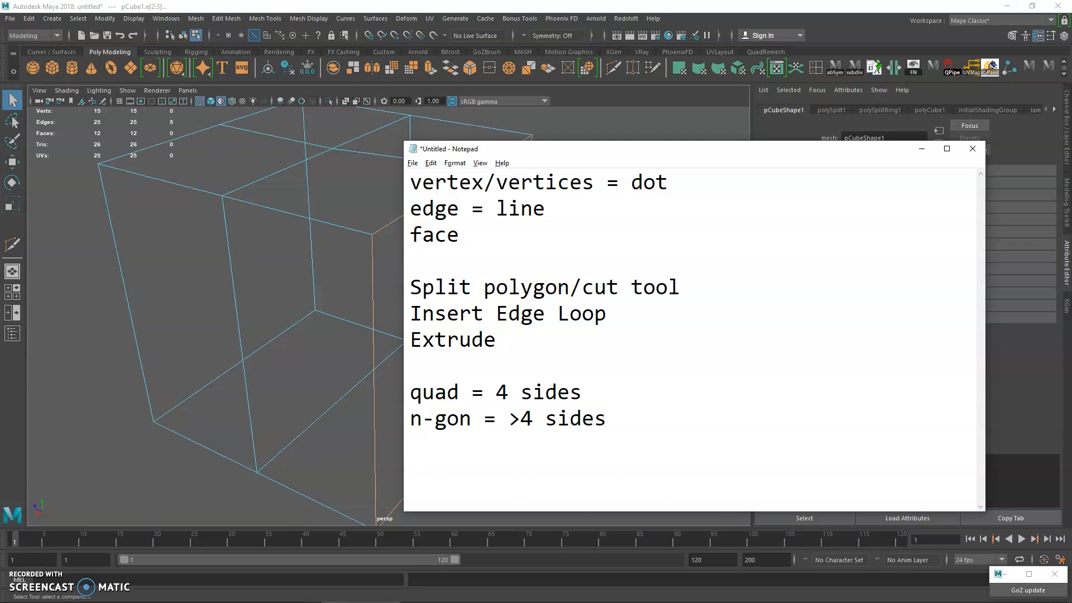
Step: Switch back to Maya, compare the five-edged side face with the Notepad definitions, and restore shaded display
left_click(592, 7)
left_click_drag(461, 226, 474, 226, "alt")
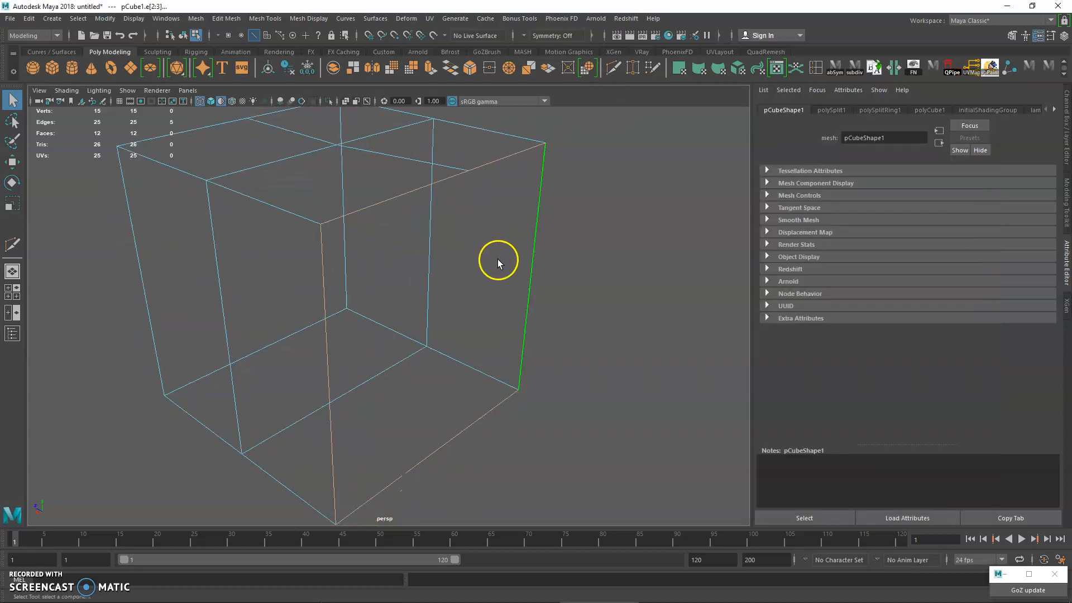
key("alt+Tab")
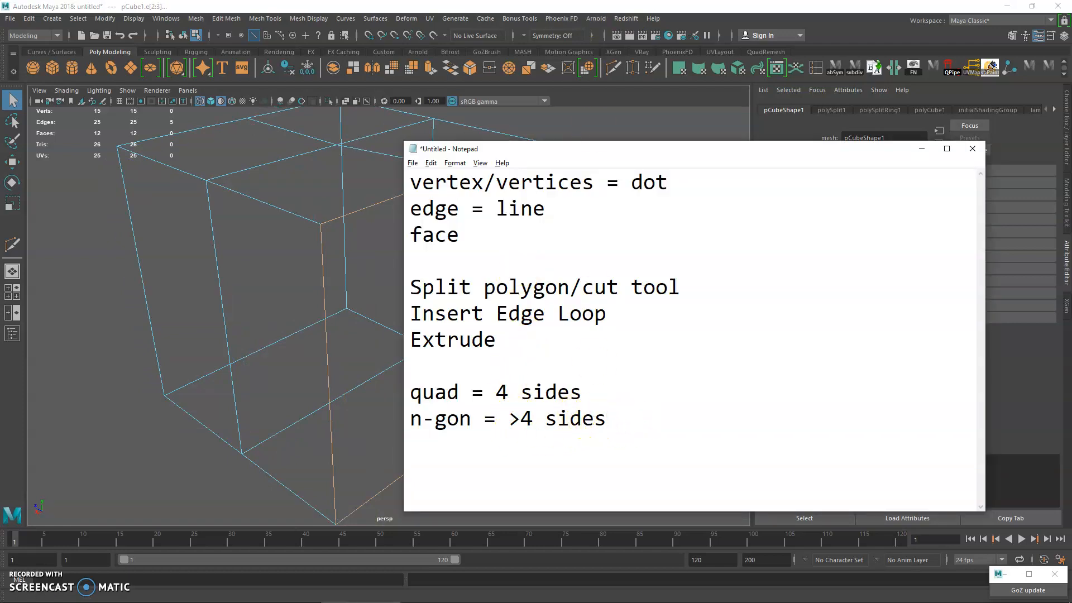
key("alt+Tab")
key("5")
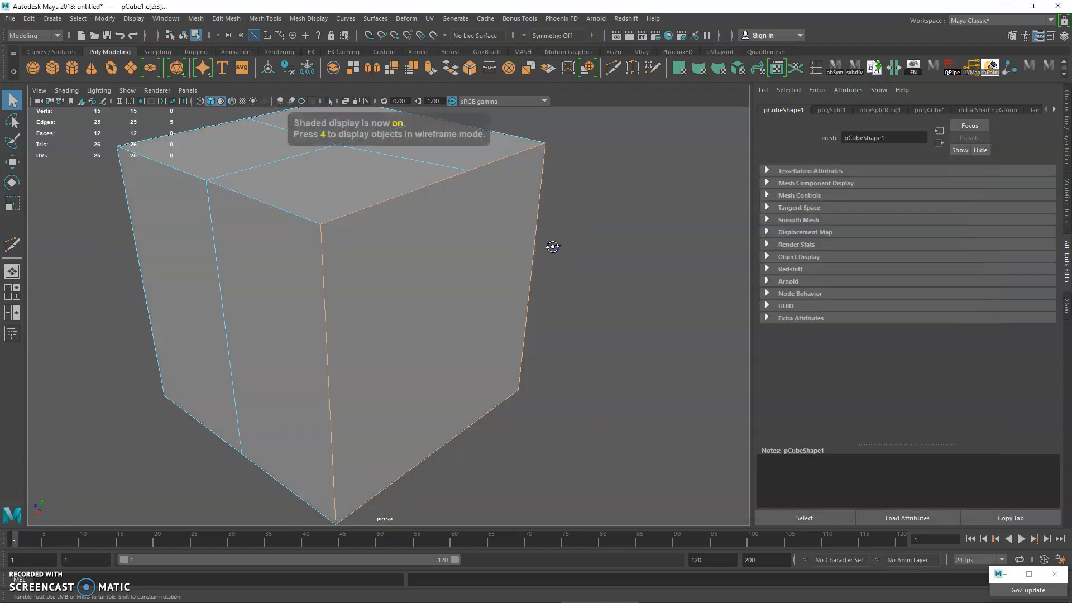
Step: Insert two horizontal edge loops across the cube side divided by the vertical centre loop, checking them in wireframe
left_click(816, 68)
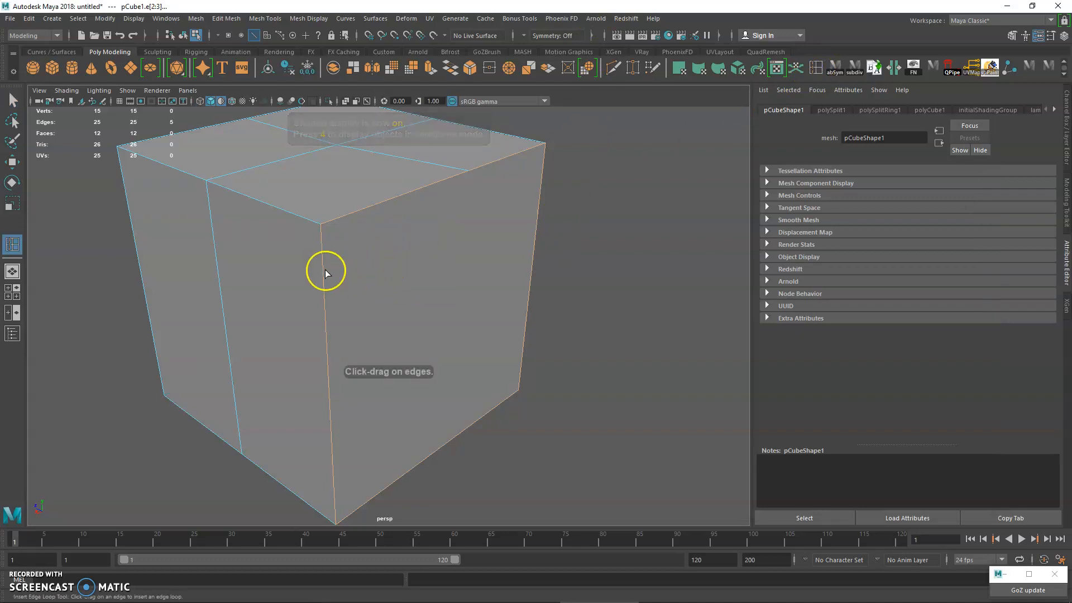
left_click_drag(323, 279, 328, 314)
key("4")
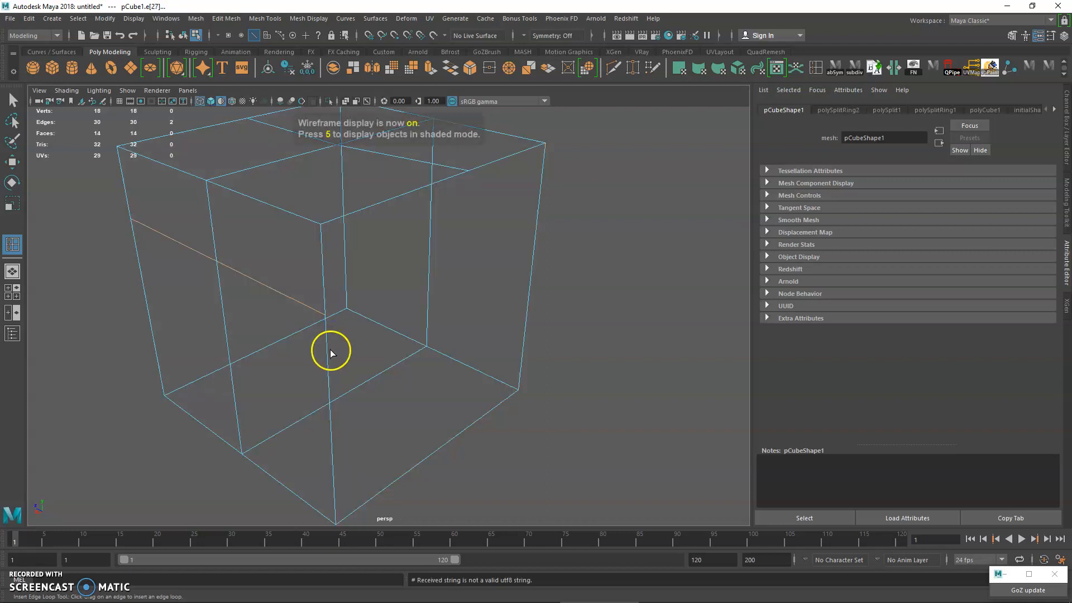
mouse_move(328, 357)
left_mouse_down()
mouse_move(328, 371)
mouse_move(344, 351)
left_mouse_up()
left_click_drag(343, 353, 332, 332, "alt")
key("5")
Step: Insert two horizontal edge loops across the opposite divided side of the cube
mouse_move(317, 371)
left_mouse_down("alt")
mouse_move(337, 335)
mouse_move(316, 316)
mouse_move(282, 342)
mouse_move(377, 262)
left_mouse_up("alt")
left_click(393, 279)
left_click(391, 344)
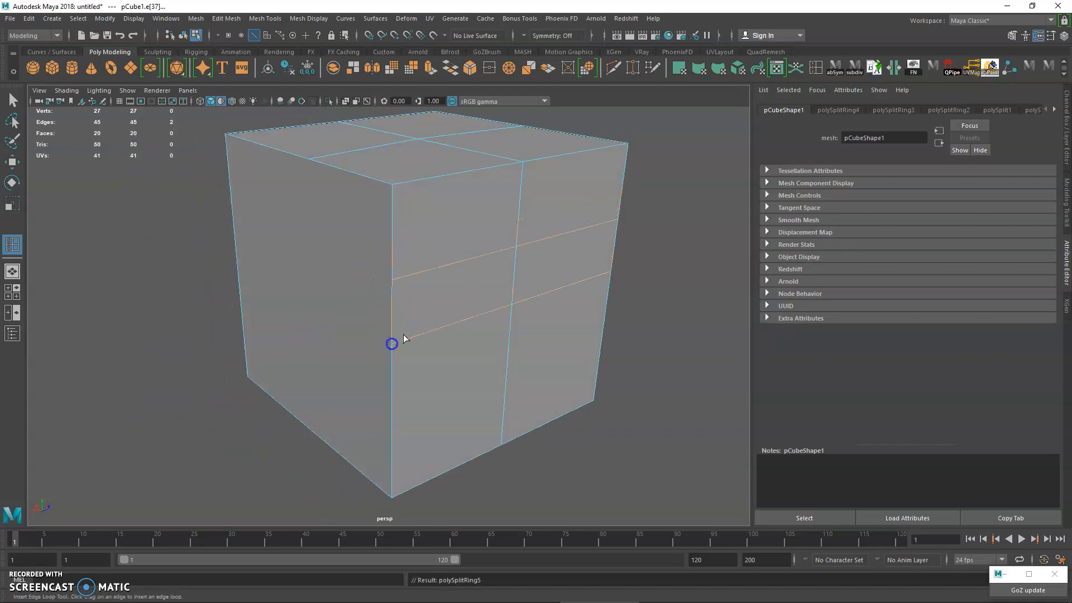
Step: Insert another vertical edge loop close beside the centre loop around the cube
left_click_drag(395, 343, 476, 309, "alt")
key("4")
key("5")
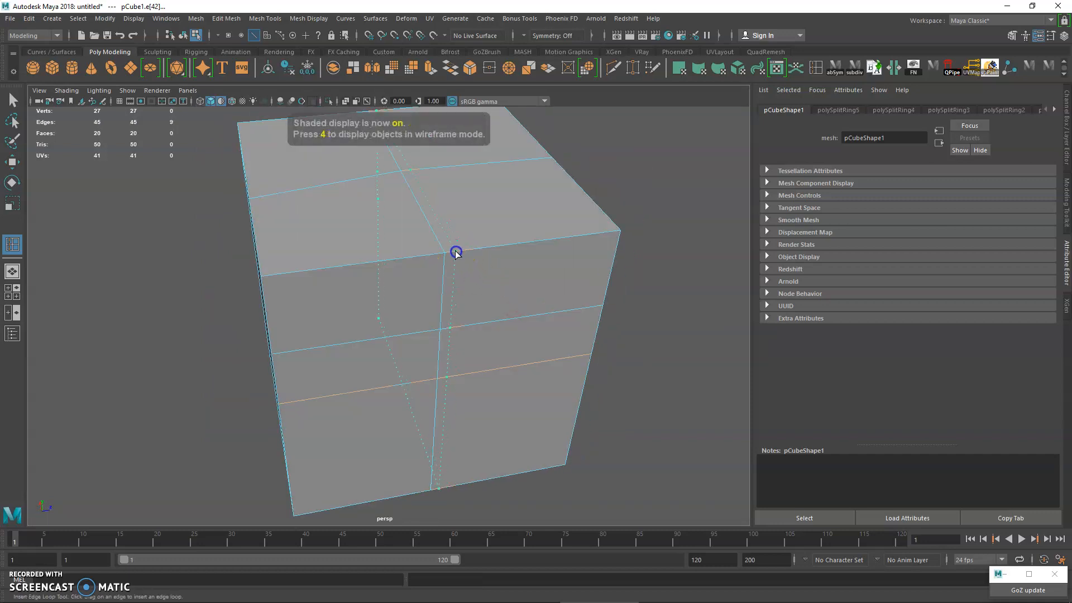
left_click_drag(456, 252, 435, 223, "alt")
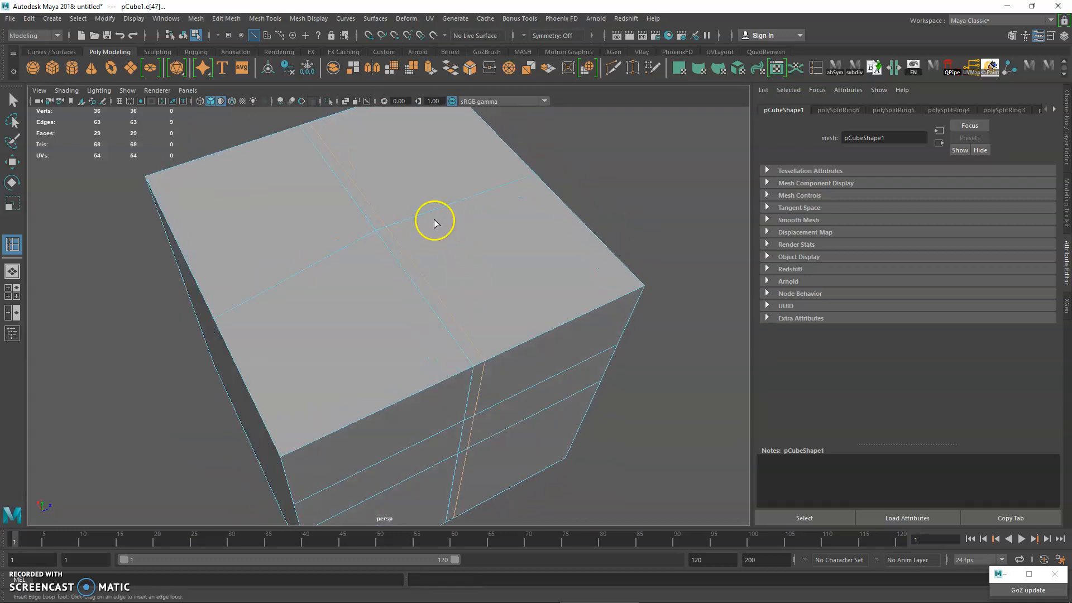
Step: Switch to Notepad and highlight the quad and n-gon definitions in turn
key("alt+Tab")
left_click_drag(616, 411, 426, 389)
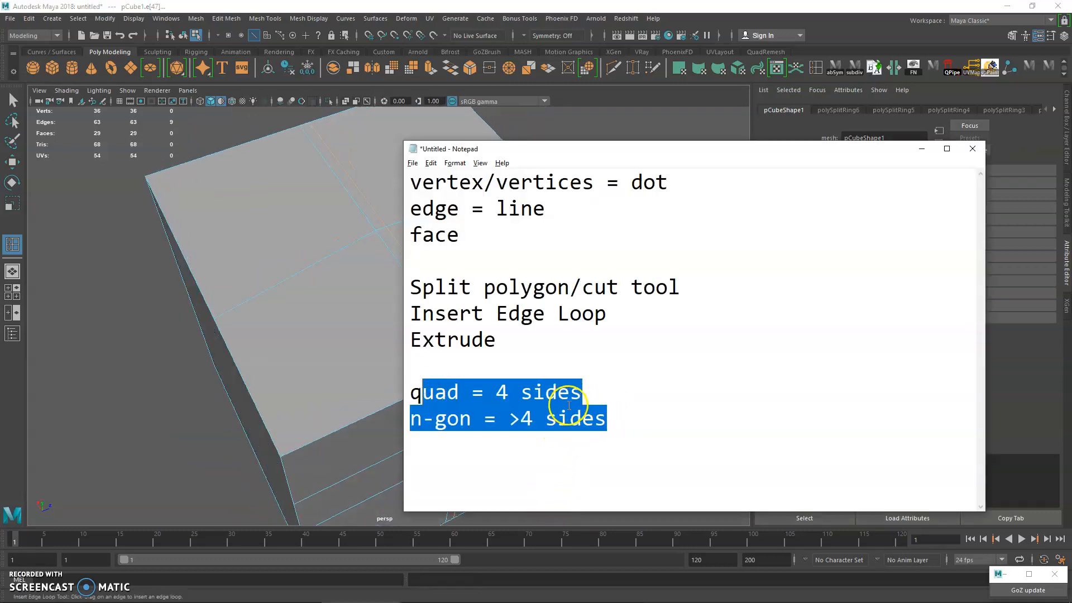
left_click_drag(582, 394, 417, 391)
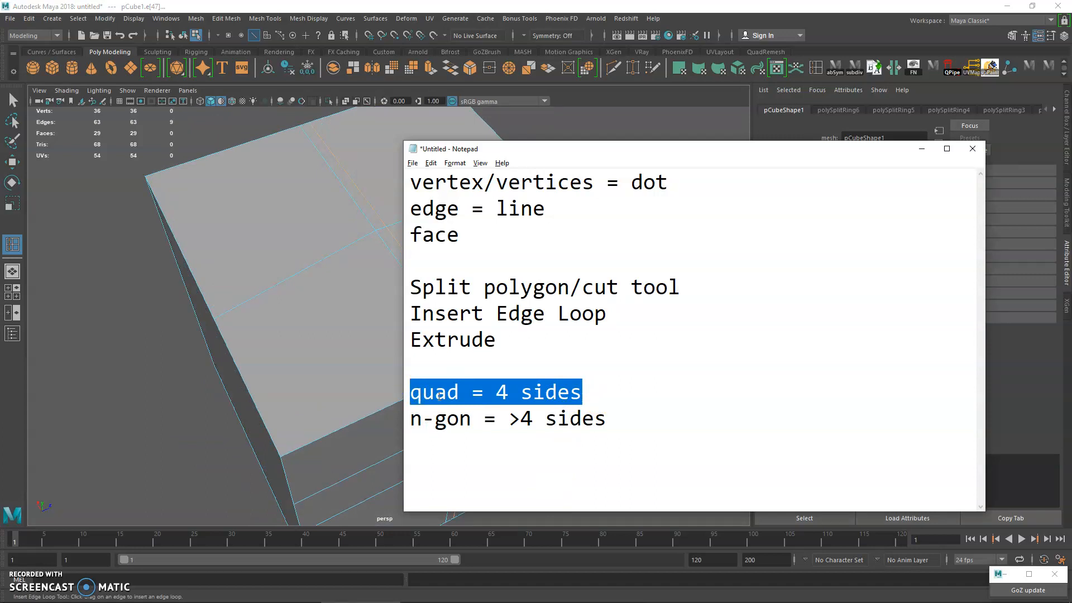
left_click_drag(623, 423, 448, 418)
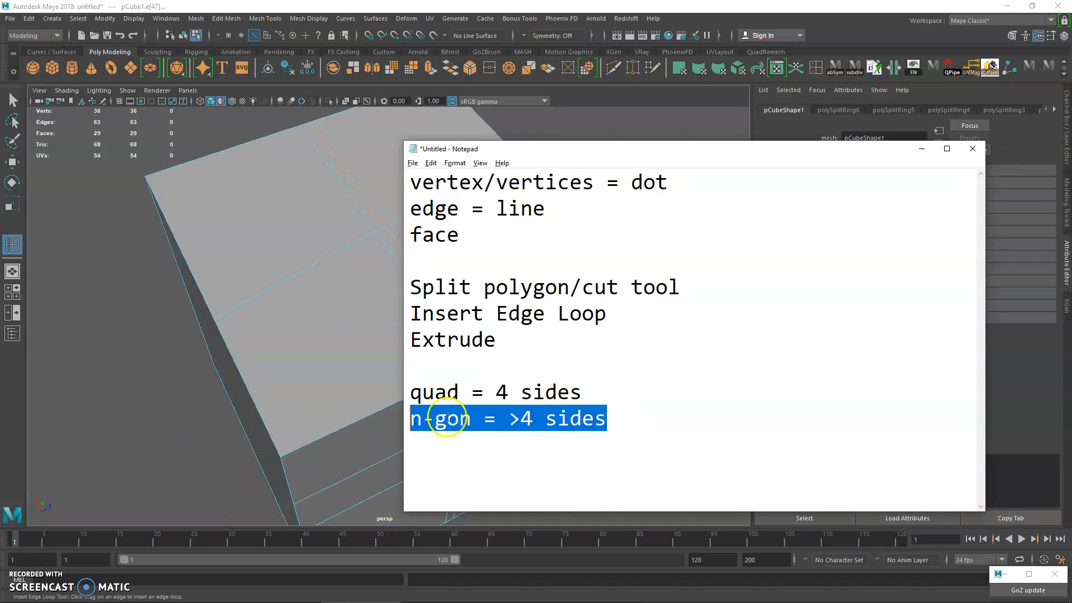
left_click(609, 421)
Step: Switch back to Maya, try a third horizontal edge loop below the other two on the divided side, and undo it
left_click_drag(303, 355, 310, 294, "alt")
left_click(357, 442)
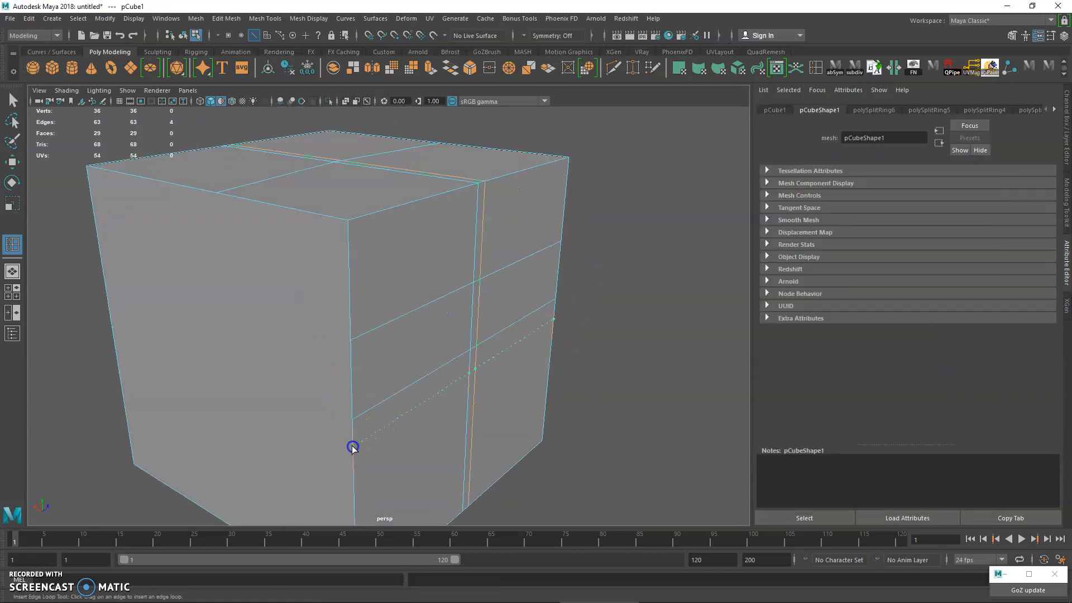
key("ctrl+z")
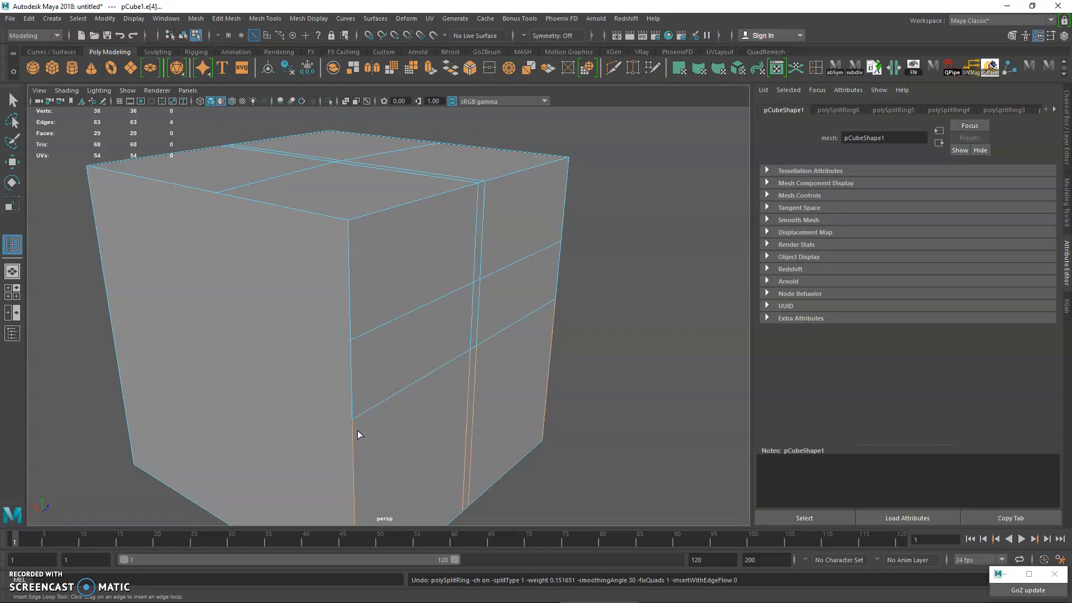
Step: Revisit the Notepad definitions, highlighting the n-gon line and the "4" in the quad line, and return to Maya
left_click_drag(479, 352, 402, 325, "alt")
key("alt+Tab")
left_click_drag(608, 418, 402, 419)
left_click(509, 393)
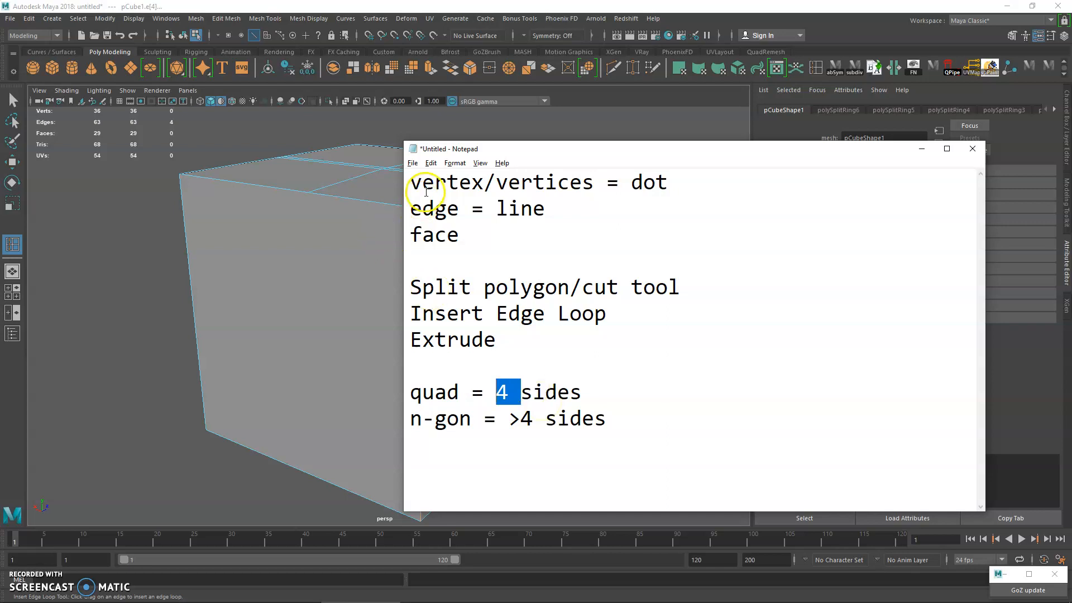
key("alt+Tab")
Step: In wireframe, make two Multi-Cut cuts across the cube's undivided sides to join the ends of the horizontal loops
left_click_drag(387, 252, 342, 290, "alt")
key("4")
left_click_drag(443, 236, 196, 235, "alt")
left_click(197, 242)
key("Return")
left_click_drag(640, 239, 352, 260, "alt")
left_click_drag(290, 287, 402, 297, "alt")
left_click_drag(297, 286, 442, 312, "alt")
key("Return")
Step: In shaded display, cut the remaining connections across the undivided sides so both horizontal loops run around the whole cube
mouse_move(226, 370)
left_mouse_down("alt")
mouse_move(248, 348)
mouse_move(419, 335)
mouse_move(273, 287)
mouse_move(313, 297)
mouse_move(317, 328)
mouse_move(499, 332)
left_mouse_up("alt")
key("5")
key("Return")
left_click_drag(669, 340, 396, 337, "alt")
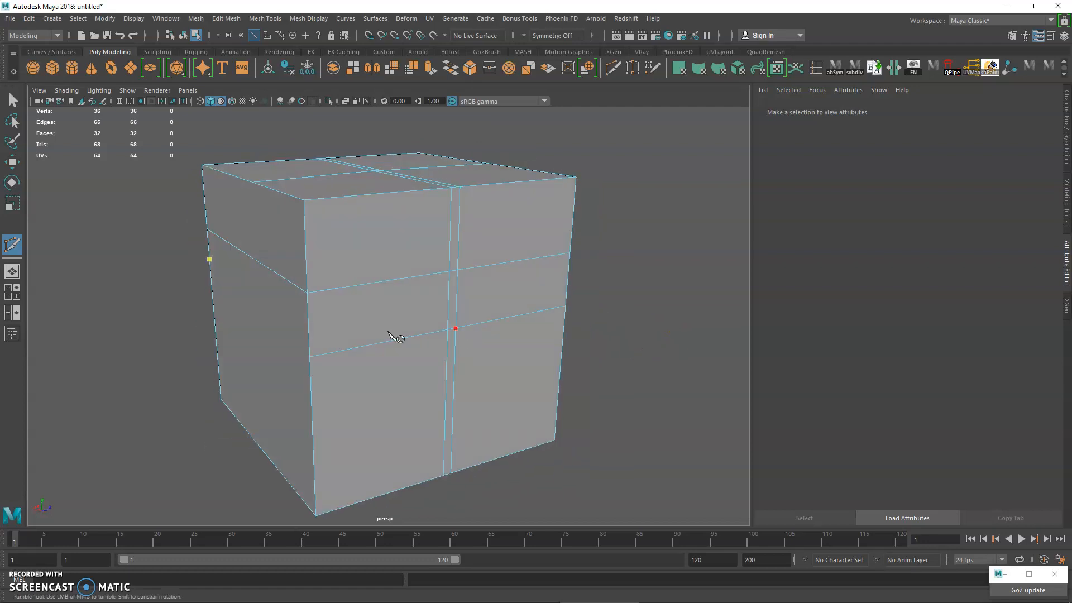
key("Return")
left_click_drag(653, 311, 483, 325, "alt")
left_click(501, 289)
left_click_drag(493, 279, 630, 274, "alt")
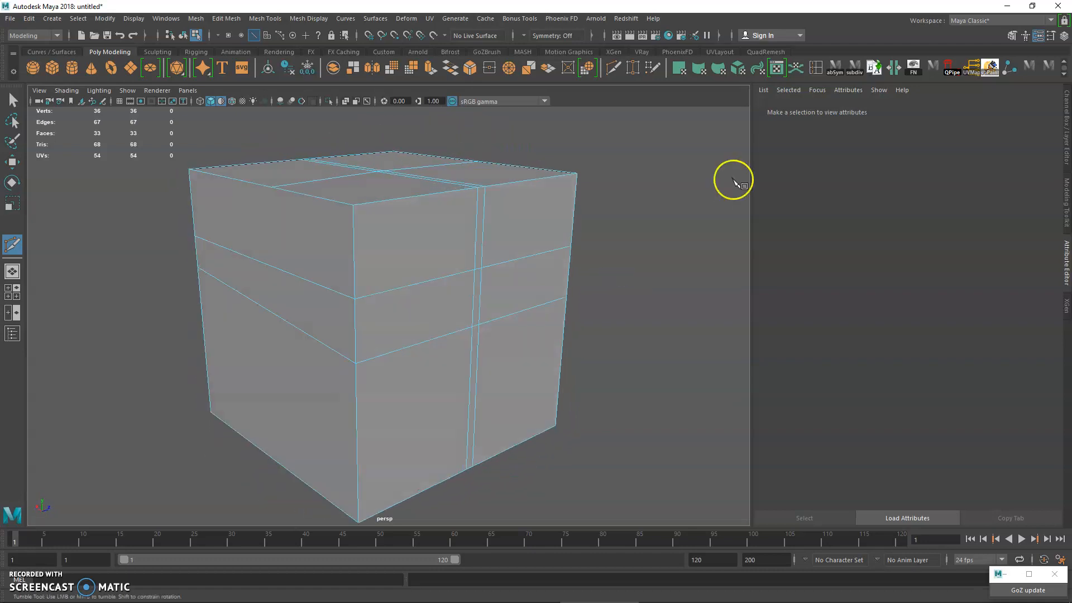
Step: Insert three edge loops between the horizontal ones: just below the upper, midway, and just above the lower
left_click(816, 72)
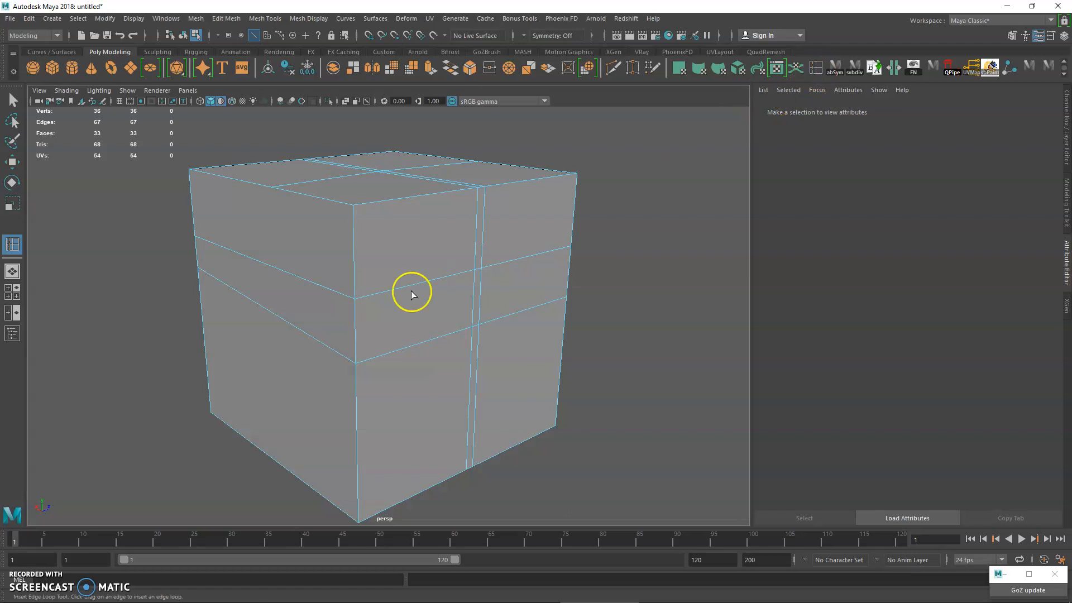
left_click(363, 308)
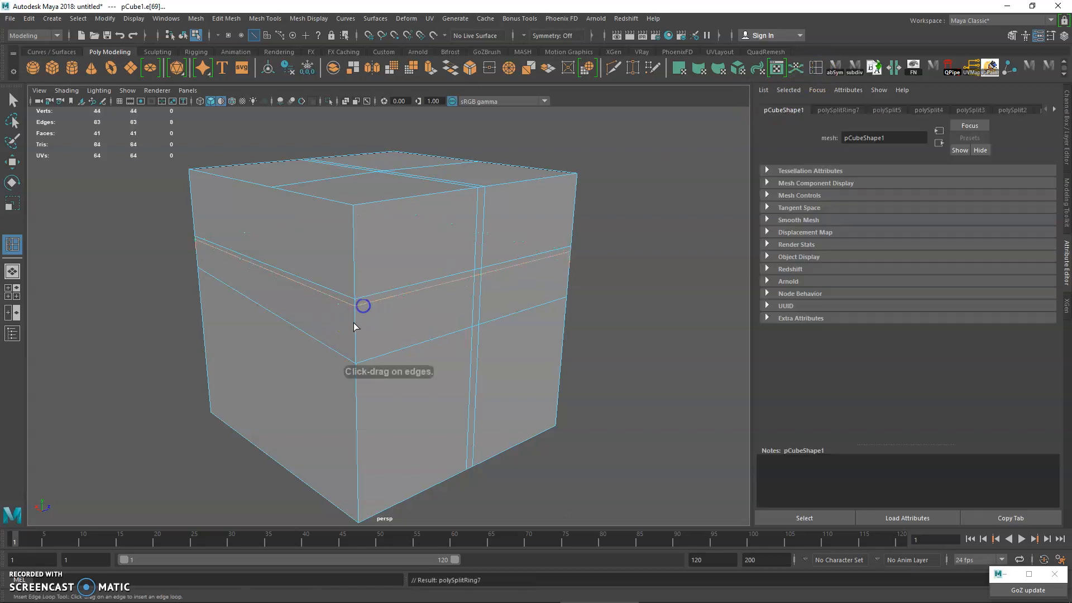
left_click(361, 338)
left_click(358, 351)
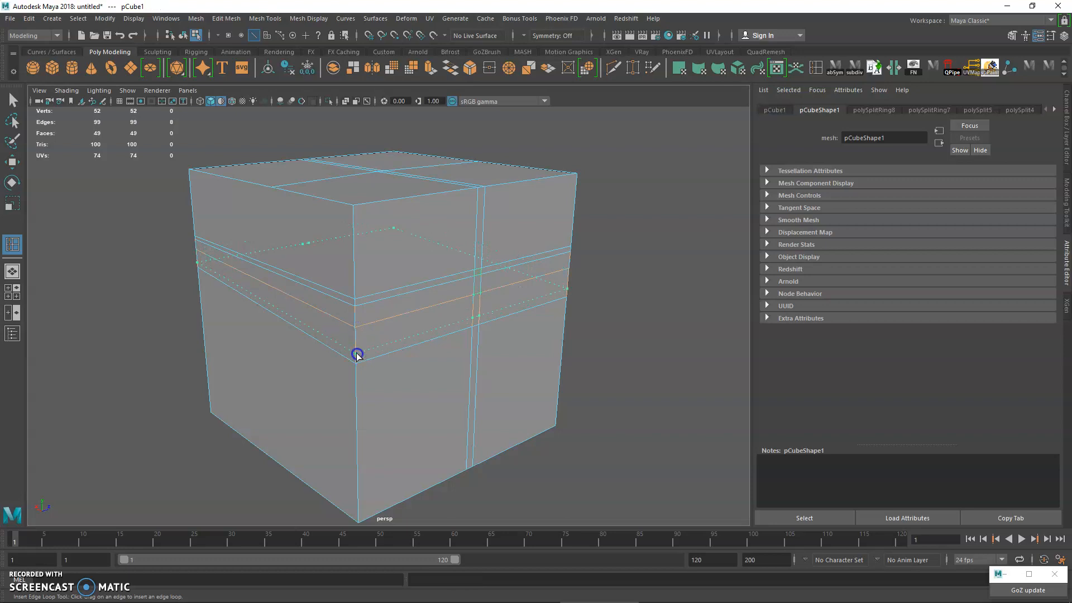
left_click(357, 358)
left_click_drag(358, 358, 407, 241, "alt")
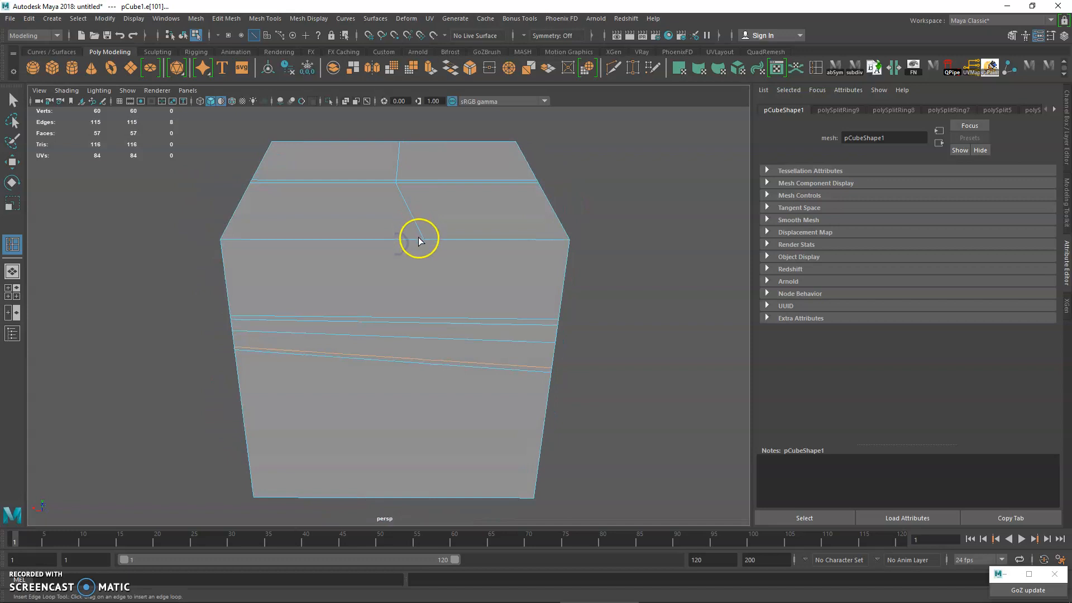
Step: Multi-Cut a vertical line down the side without one, from the end of the top's centre cut to the bottom edge
left_click(613, 68)
left_click(414, 241)
left_click_drag(460, 311, 440, 261, "alt")
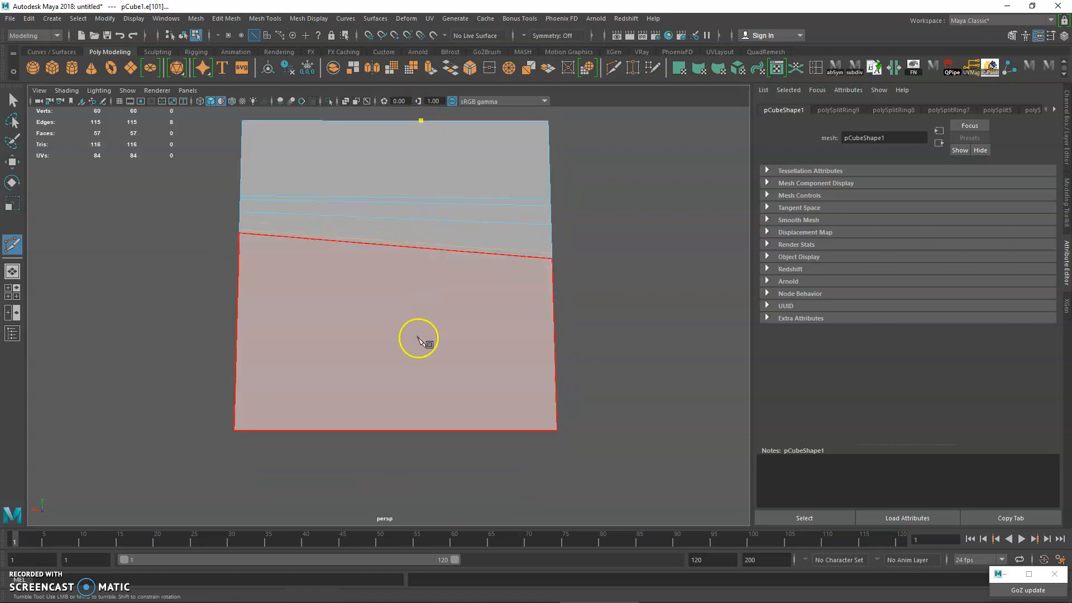
left_click(376, 430)
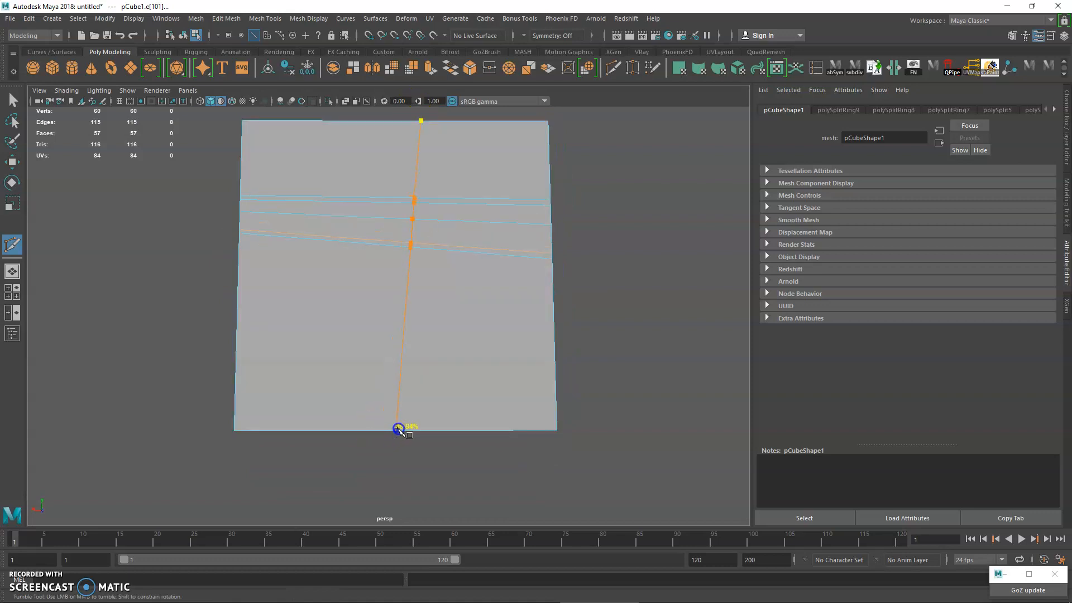
left_click(418, 427)
right_click(512, 393)
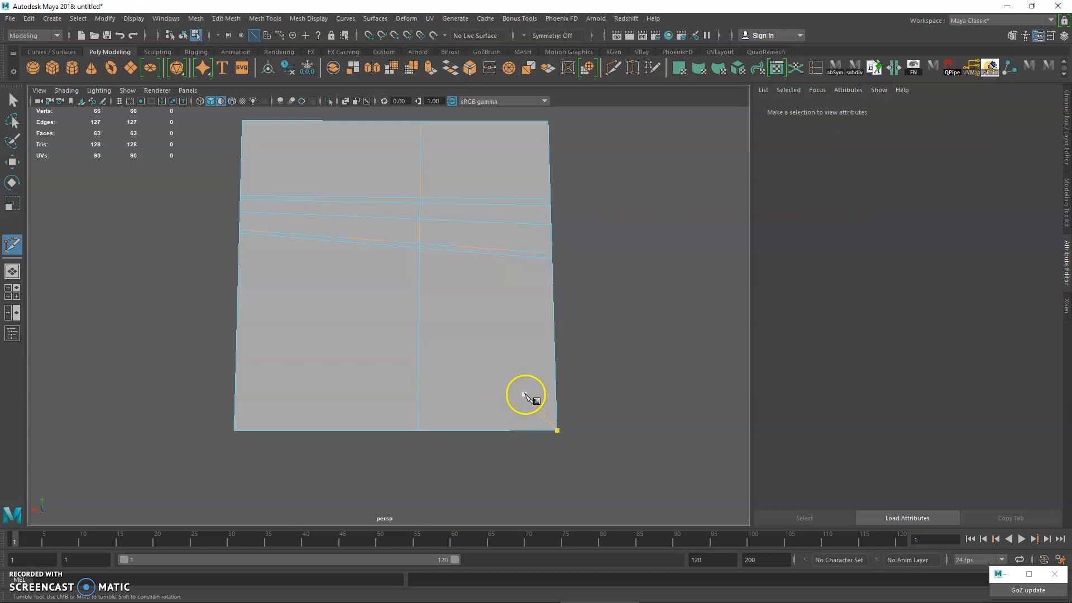
Step: Continue the vertical cut across the cube's bottom and up the opposite side to the top face's centre cut
left_click_drag(526, 394, 476, 342, "alt")
left_click(350, 225)
left_click_drag(332, 238, 402, 359, "alt")
left_click(416, 261)
left_click_drag(361, 294, 475, 258, "alt")
right_click(445, 264)
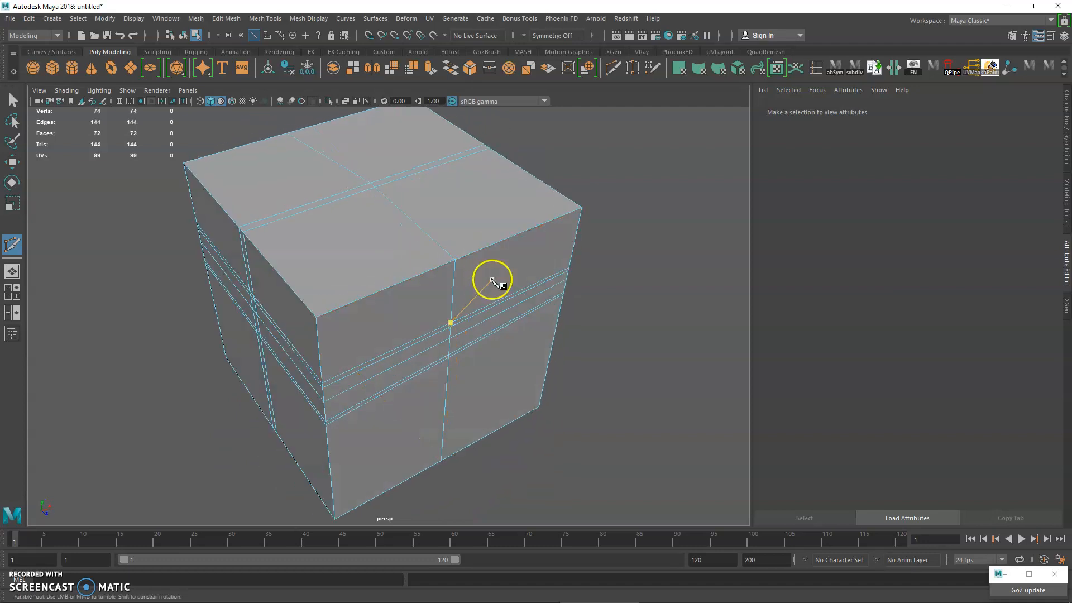
Step: Insert three edge loops: one beside the single vertical line, one beside the vertical pair, and a horizontal one below the lower loops
left_click_drag(461, 337, 515, 351, "alt")
left_click(816, 73)
left_click_drag(388, 232, 453, 243, "alt")
left_click_drag(371, 149, 310, 244, "alt")
left_click_drag(311, 244, 404, 237, "alt")
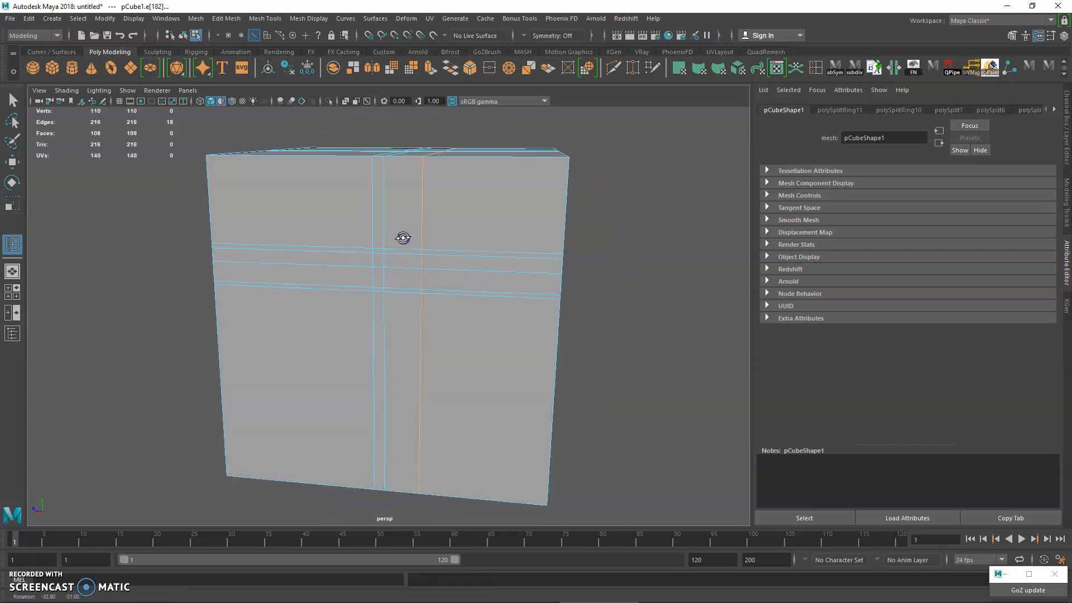
left_click_drag(421, 327, 421, 326)
left_click_drag(506, 434, 470, 300, "alt")
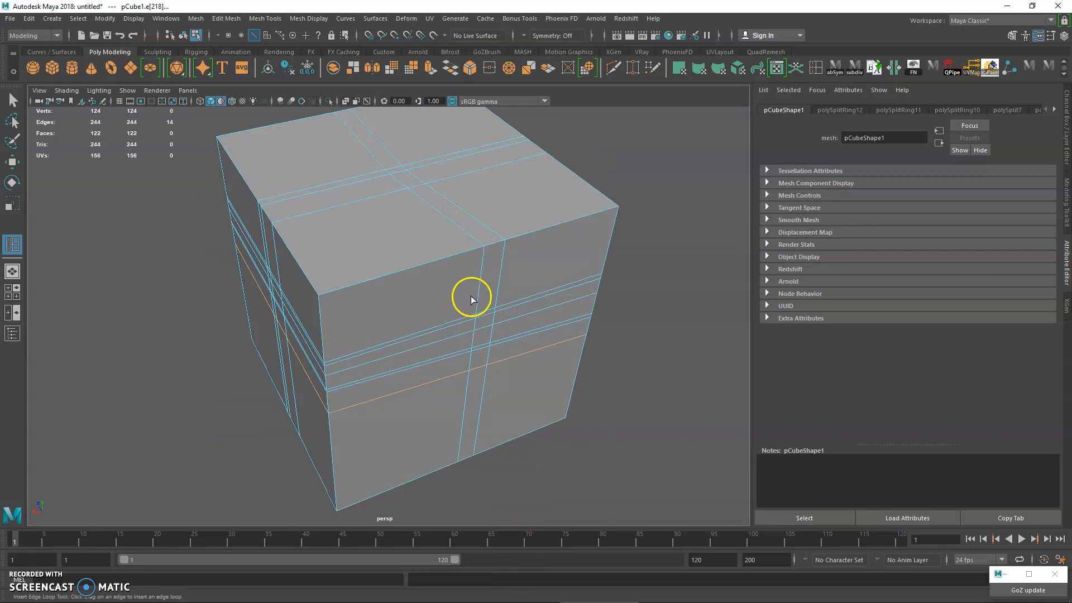
left_click_drag(459, 253, 430, 268, "alt")
right_click_drag(431, 268, 437, 296, "alt")
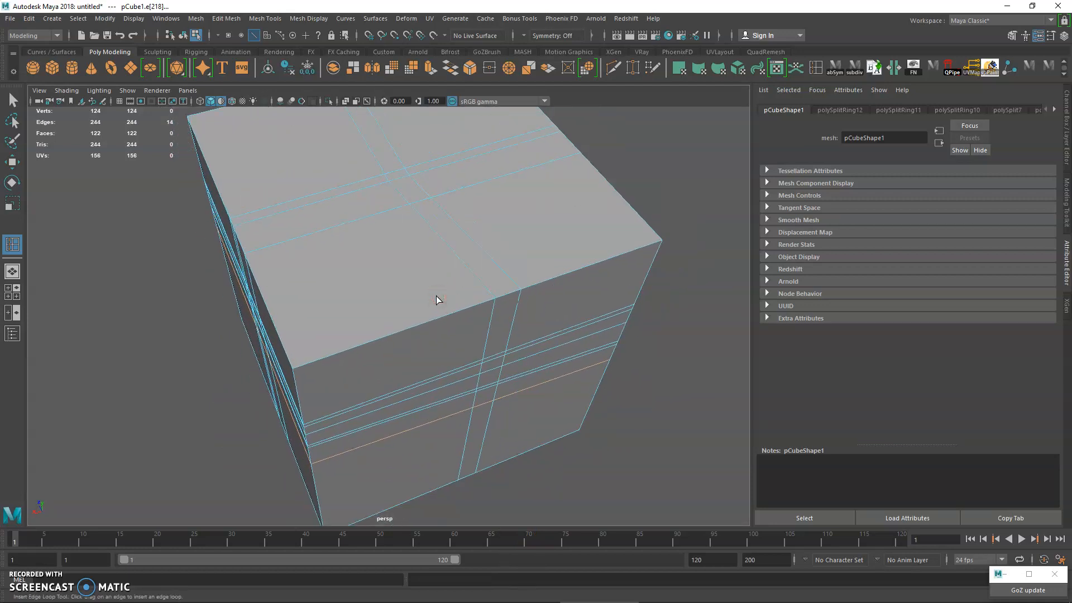
left_click_drag(434, 292, 450, 290, "alt")
right_click_drag(450, 290, 485, 356, "alt")
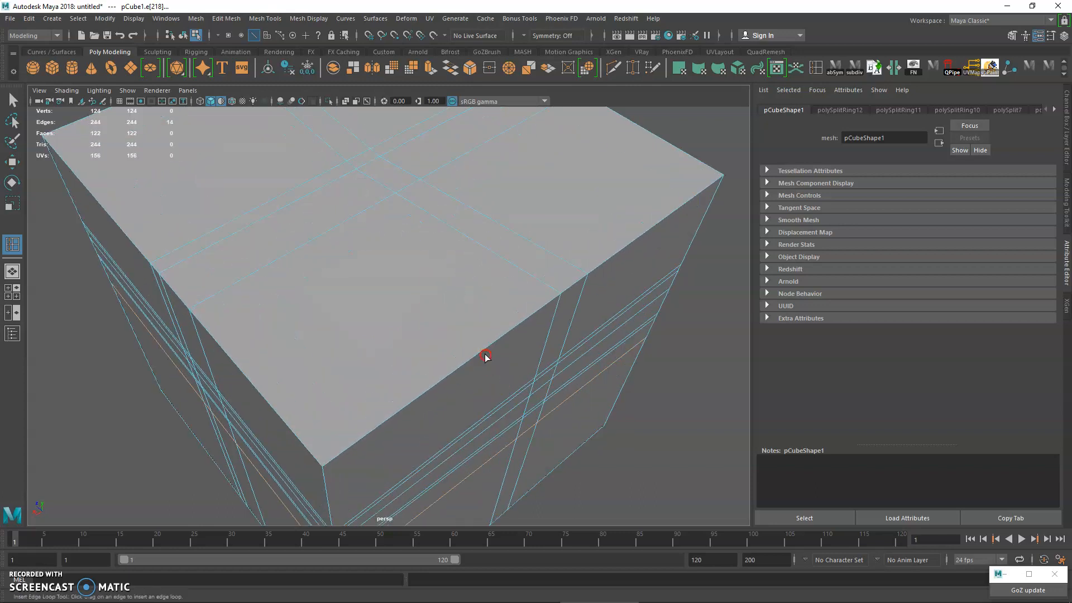
right_click(474, 243)
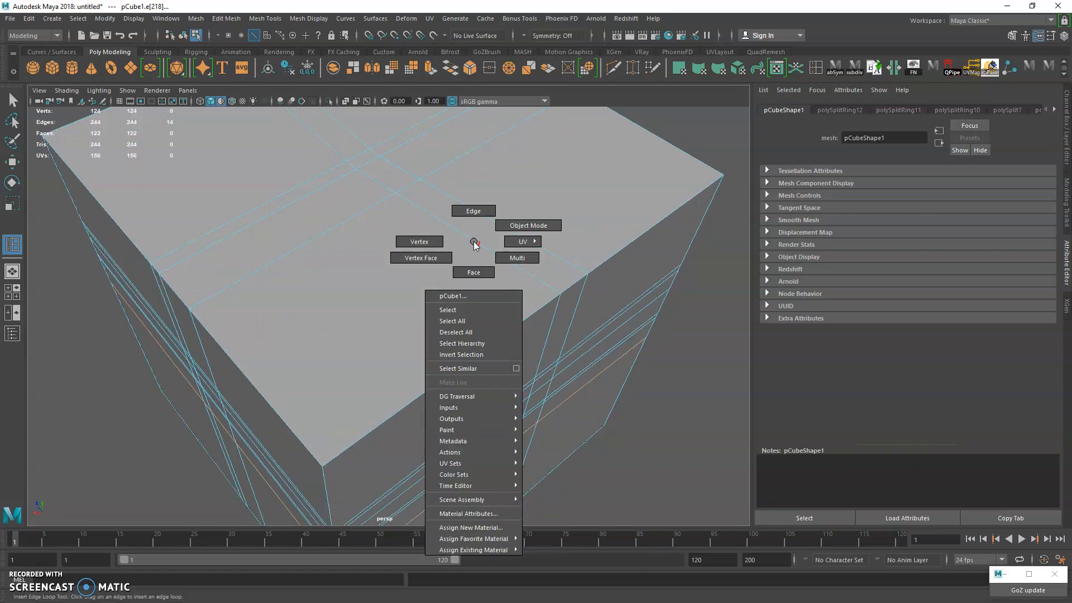
left_click(470, 223)
key("ctrl+z")
right_click_drag(462, 238, 462, 216)
left_click(663, 133)
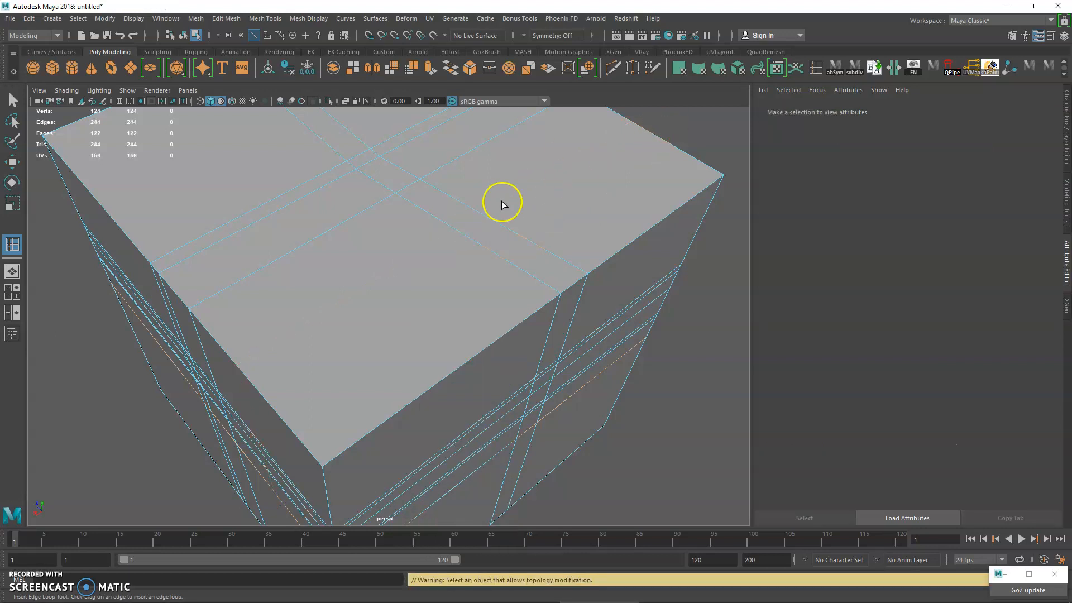
left_click(486, 219)
key("ctrl+z")
Step: On the top face, delete one edge segment of the close pair running from the inner crossing to the border
left_click(13, 101)
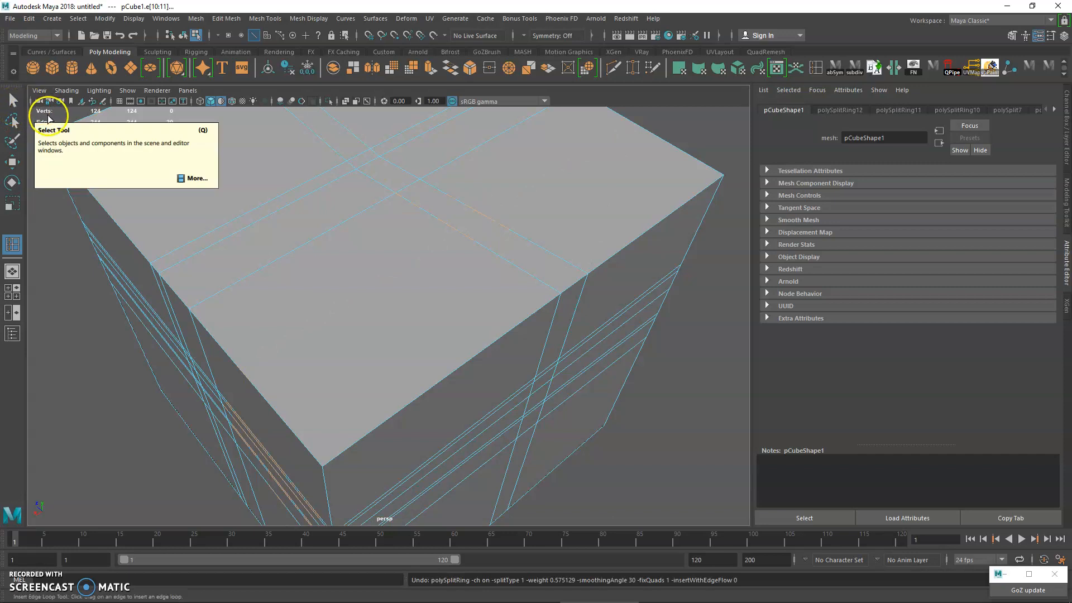
left_click(419, 222)
right_click_drag(433, 222, 436, 189)
left_click(437, 217)
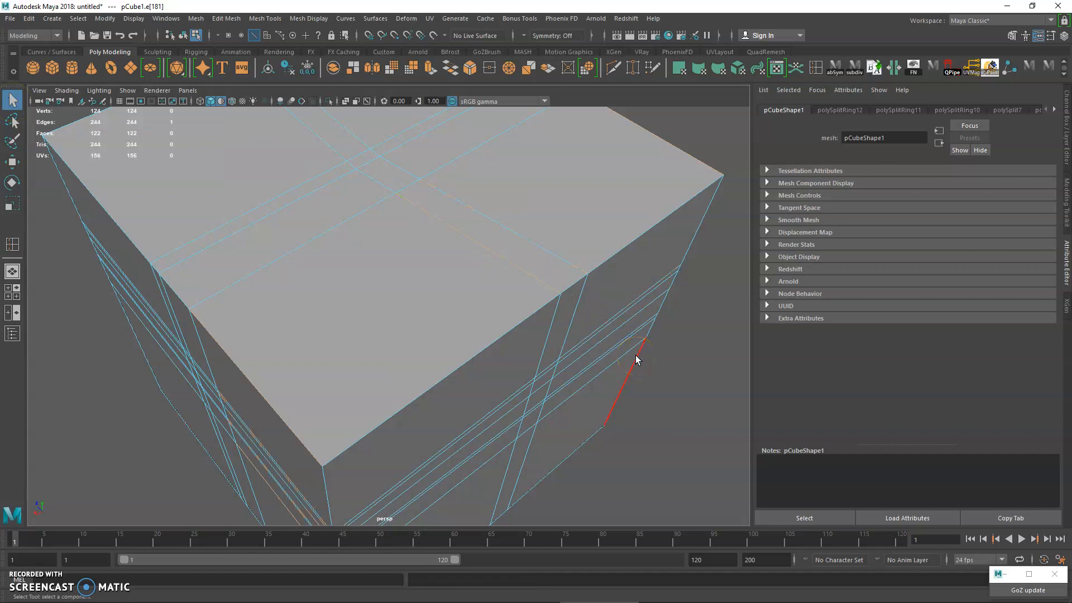
key("Delete")
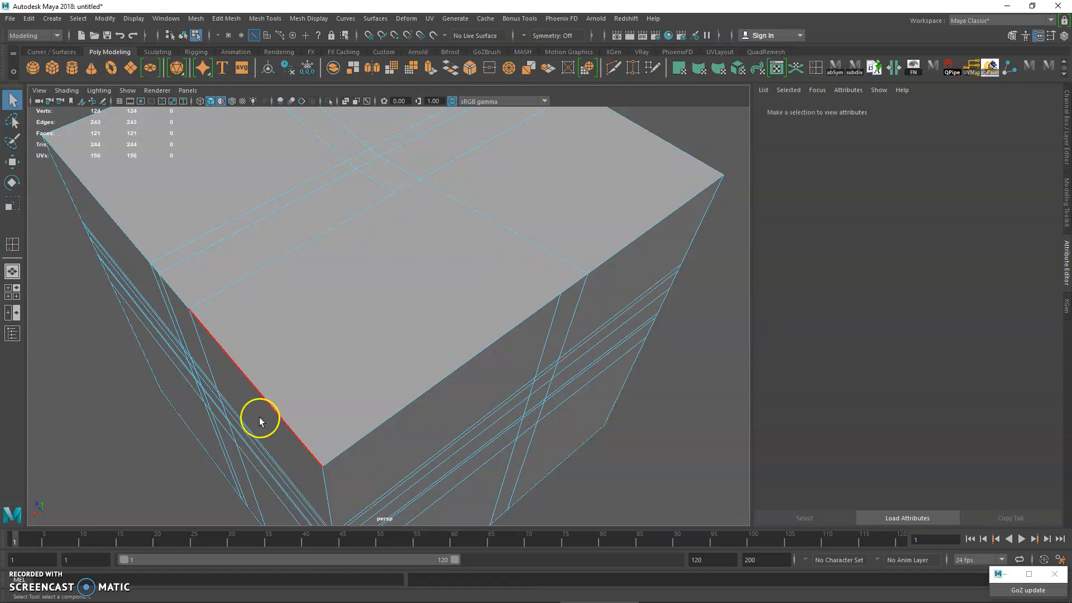
Step: Select the edges around the large top face with the removed segment one by one to examine how many sides it has
right_click_drag(433, 232, 431, 262)
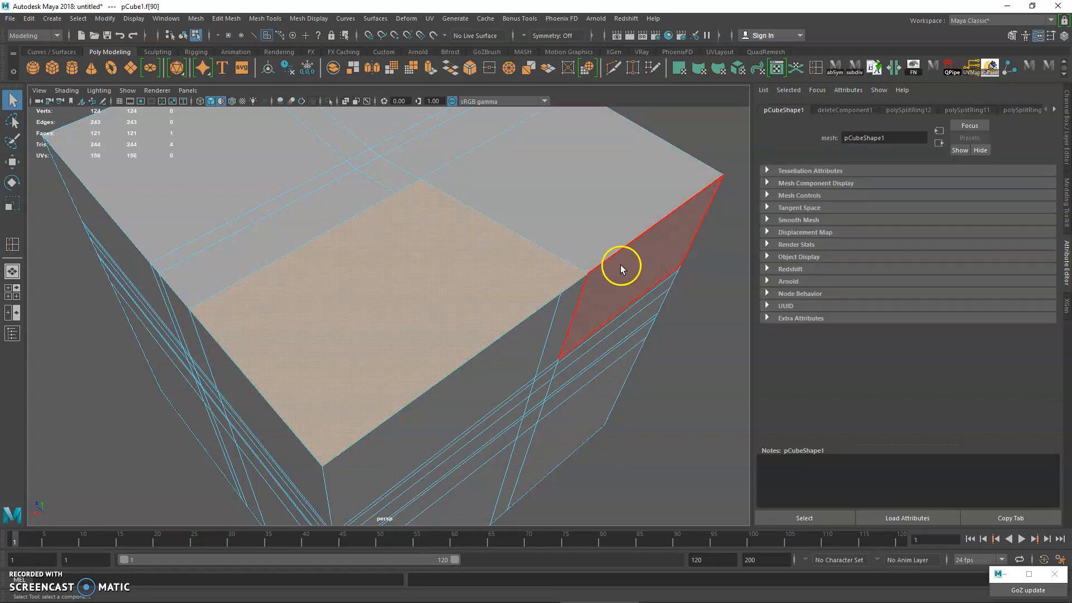
right_click_drag(520, 238, 520, 206)
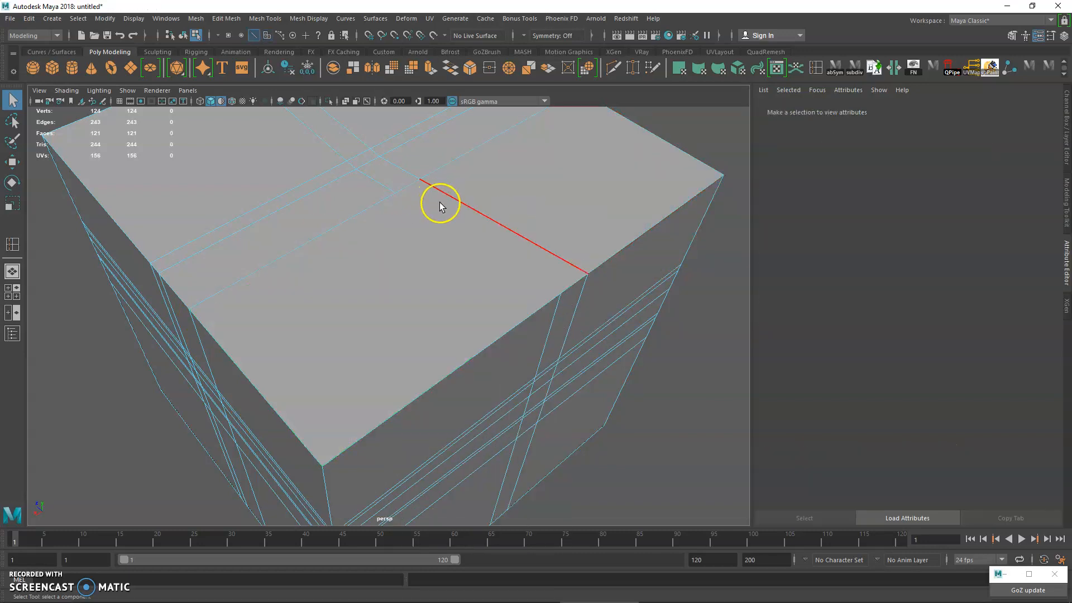
right_click_drag(402, 260, 396, 289)
right_click_drag(498, 226, 496, 204)
left_click(476, 214)
left_click(414, 190, "shift")
left_click(371, 207, "shift")
left_click(277, 383, "shift")
left_click(361, 387, "shift")
left_click(564, 285, "shift")
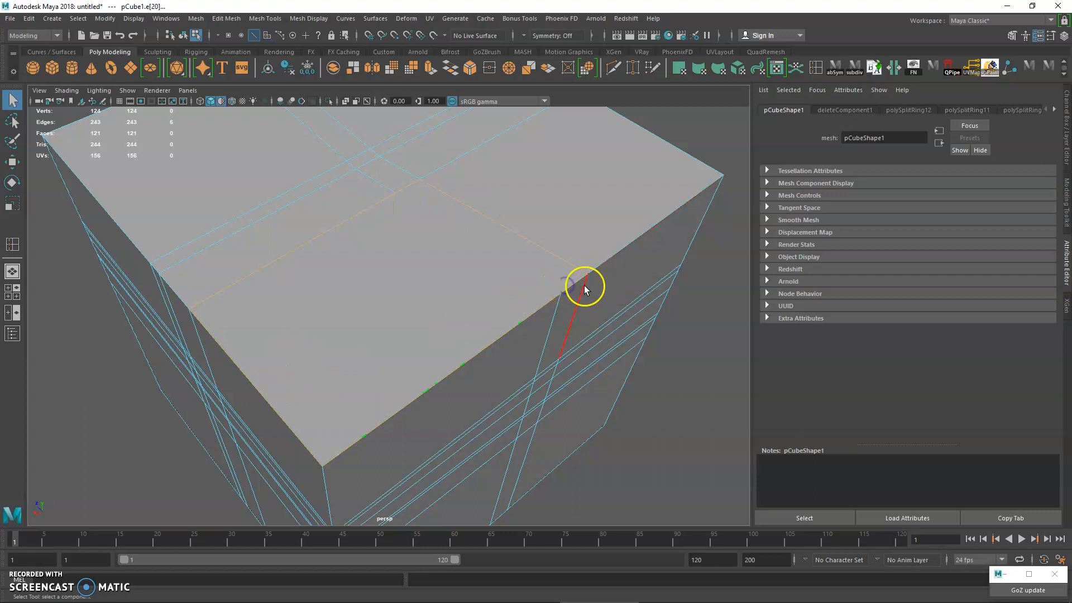
left_click(696, 395)
Step: Multi-Cut the removed top-face edge back in, from the inner crossing to the border point where the vertical side line ends
left_click(612, 69)
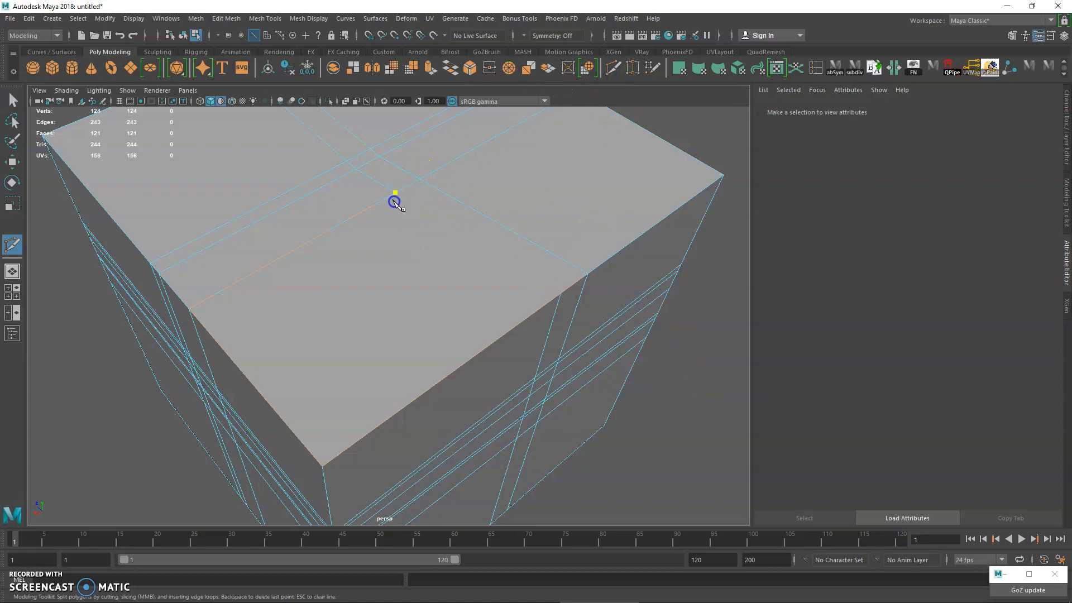
left_click(574, 287)
middle_click_drag(383, 263, 389, 351, "alt")
right_click_drag(389, 351, 494, 391, "alt")
key("q")
Step: In wireframe display, select the two nearly coincident vertices at the inner end of the new cut and merge them
right_click_drag(480, 251, 414, 239, "alt")
left_click(425, 239)
left_click(427, 238)
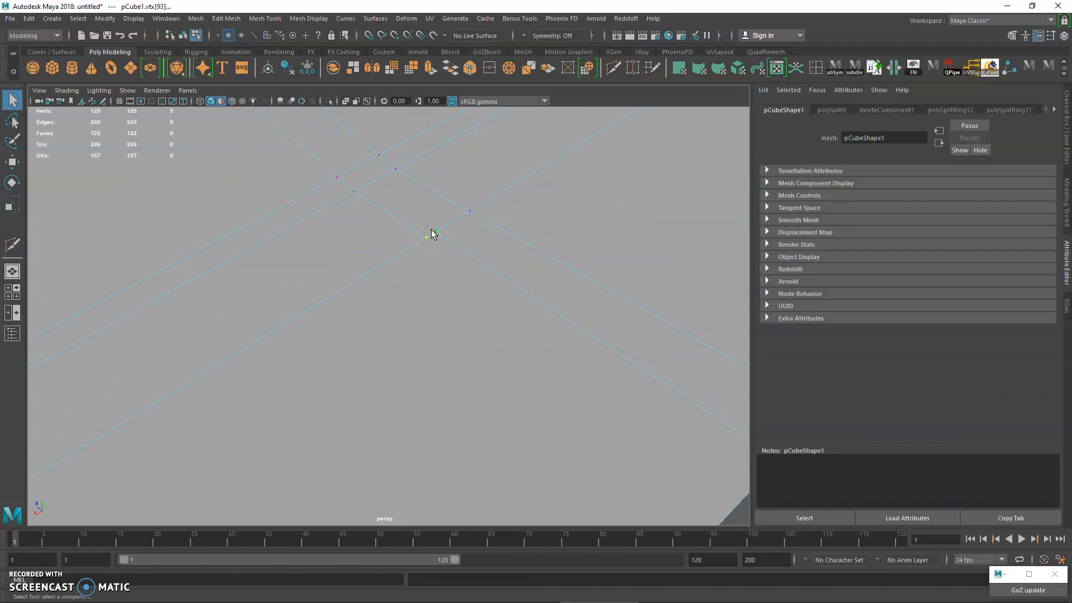
left_click_drag(449, 235, 444, 256, "alt")
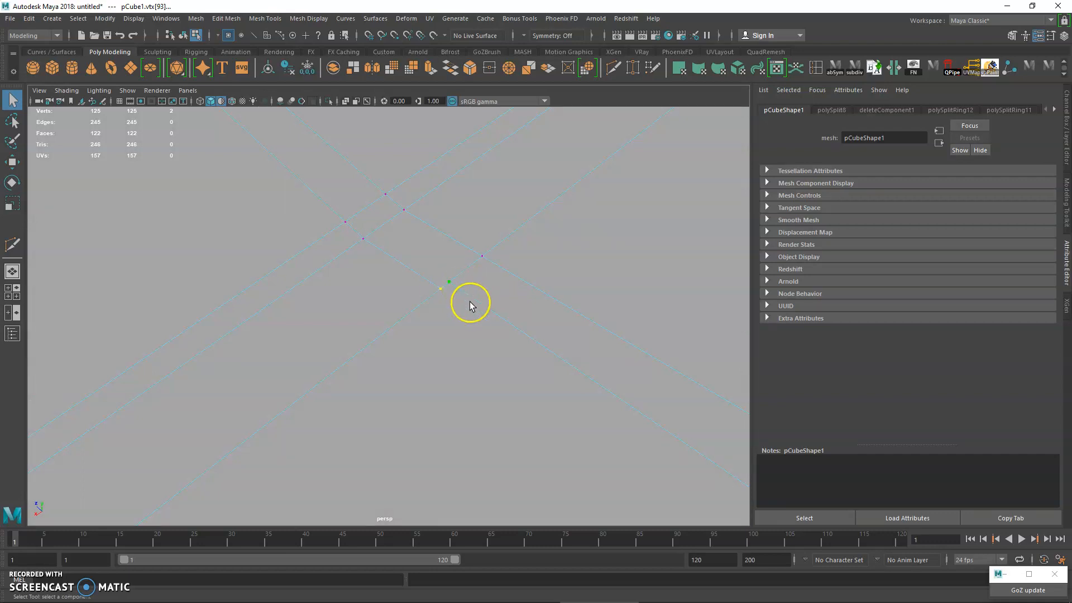
key("4")
left_click_drag(467, 305, 473, 310, "alt")
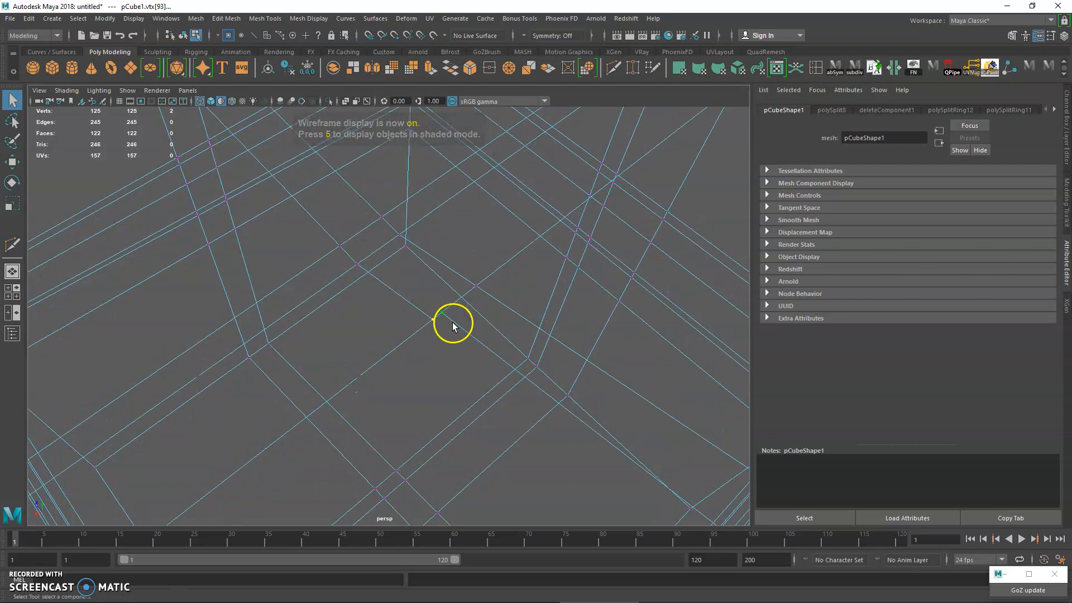
left_click(443, 306)
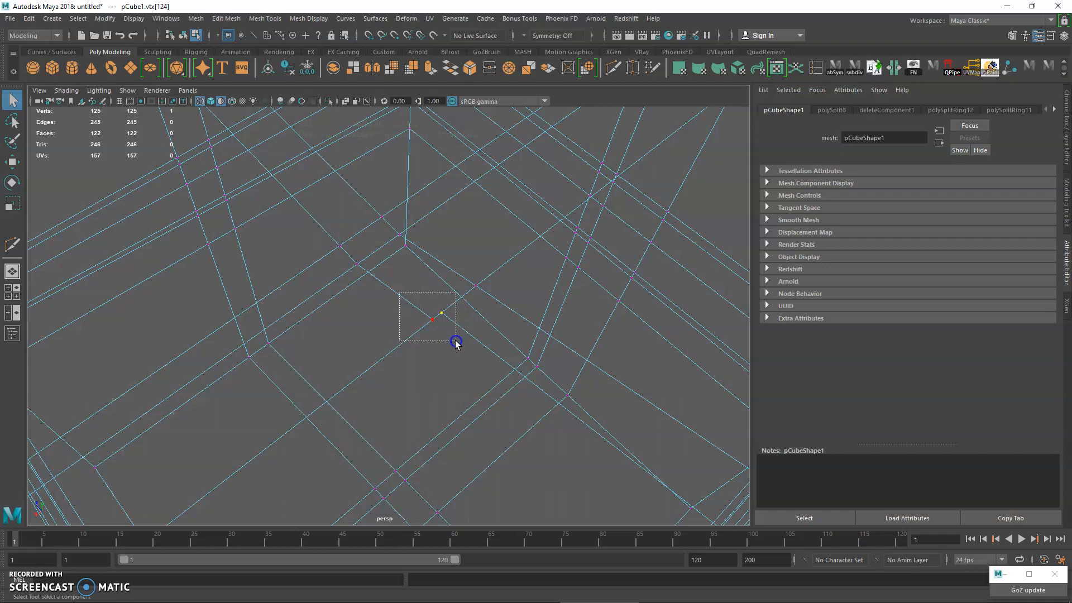
left_click(197, 19)
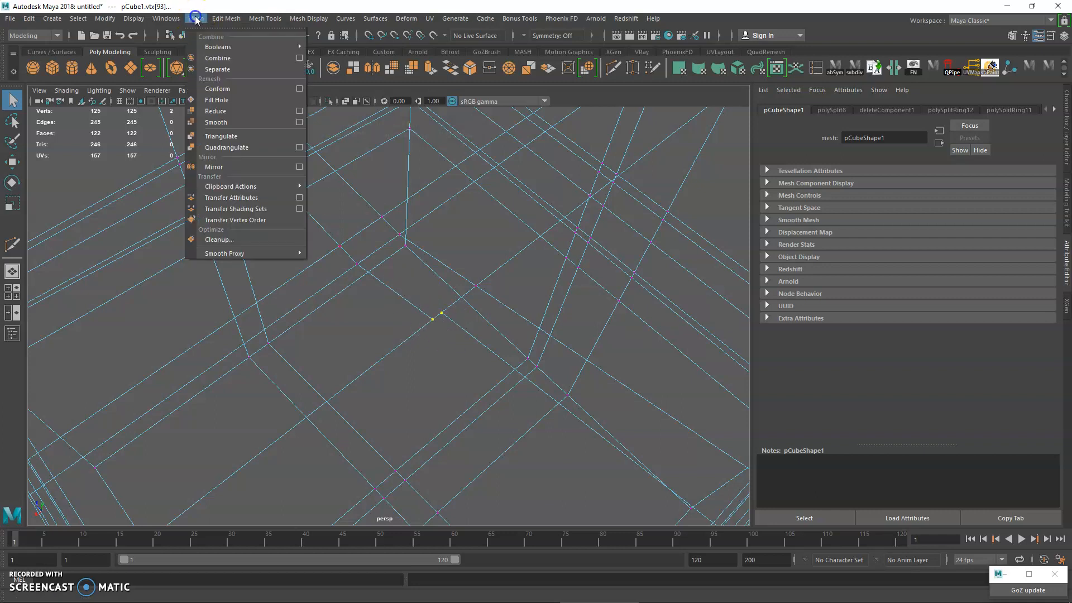
mouse_move(223, 20)
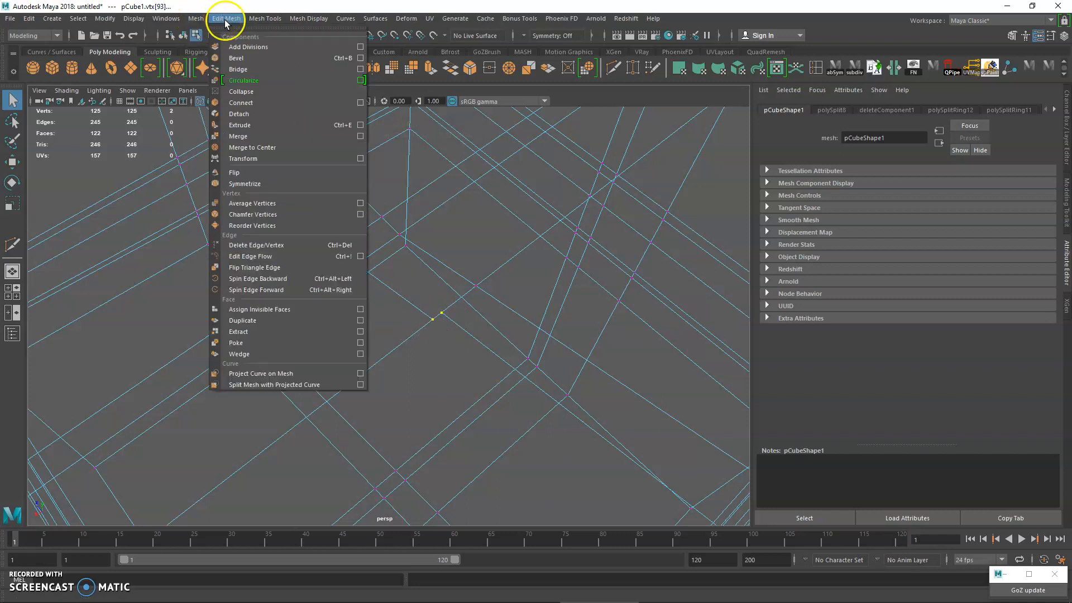
left_click(279, 137)
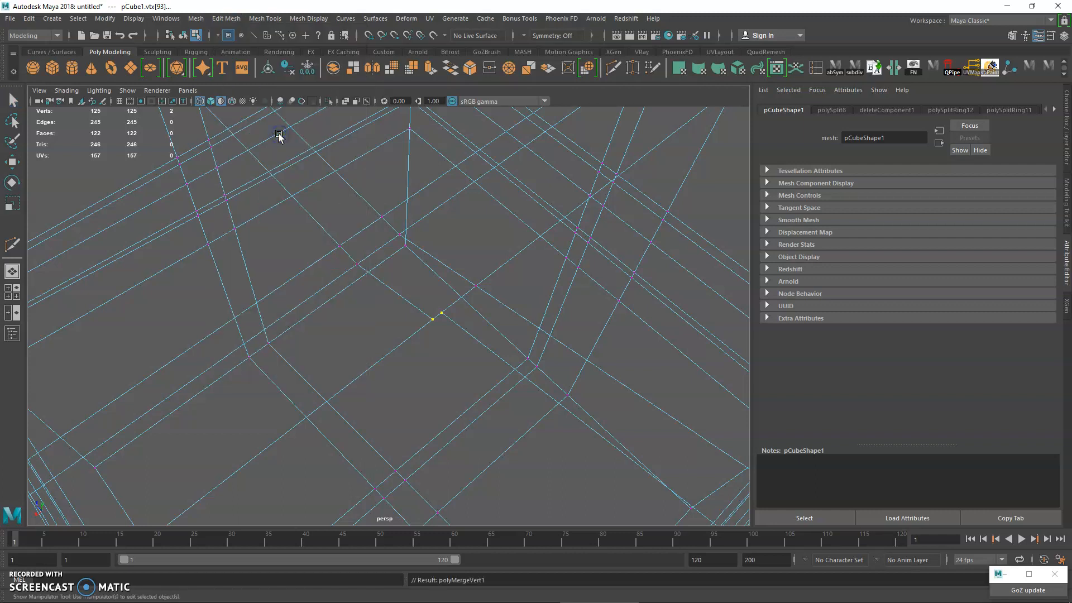
Step: Inspect the merged vertex in shaded and wireframe display, marquee-selecting the spot to check for leftover points
mouse_move(455, 335)
left_mouse_down("alt")
mouse_move(414, 318)
mouse_move(452, 299)
mouse_move(442, 301)
mouse_move(439, 277)
left_mouse_up("alt")
key("5")
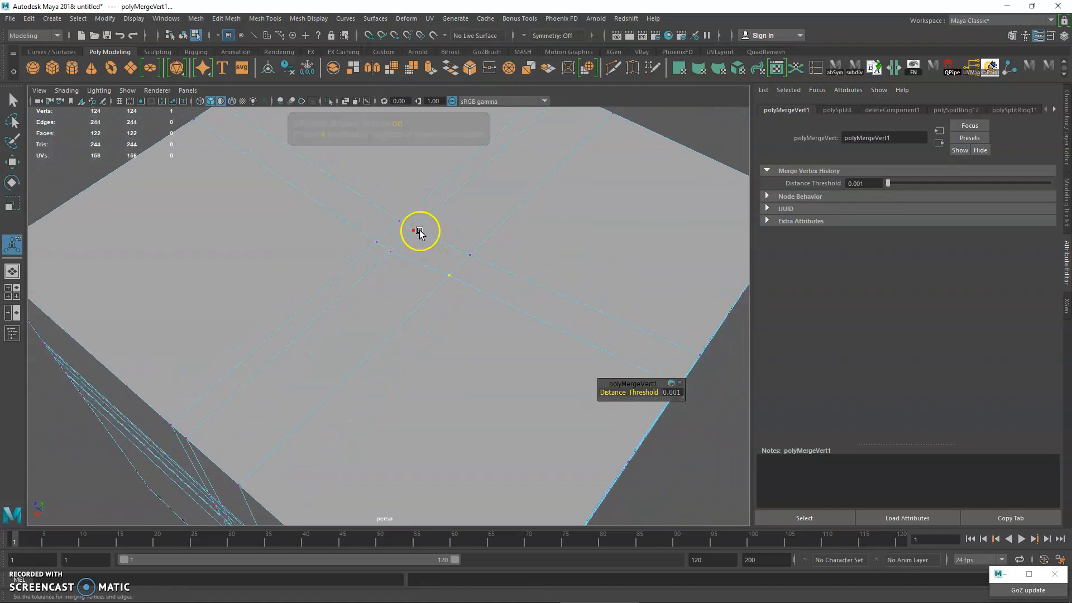
key("4")
left_click_drag(411, 262, 457, 297)
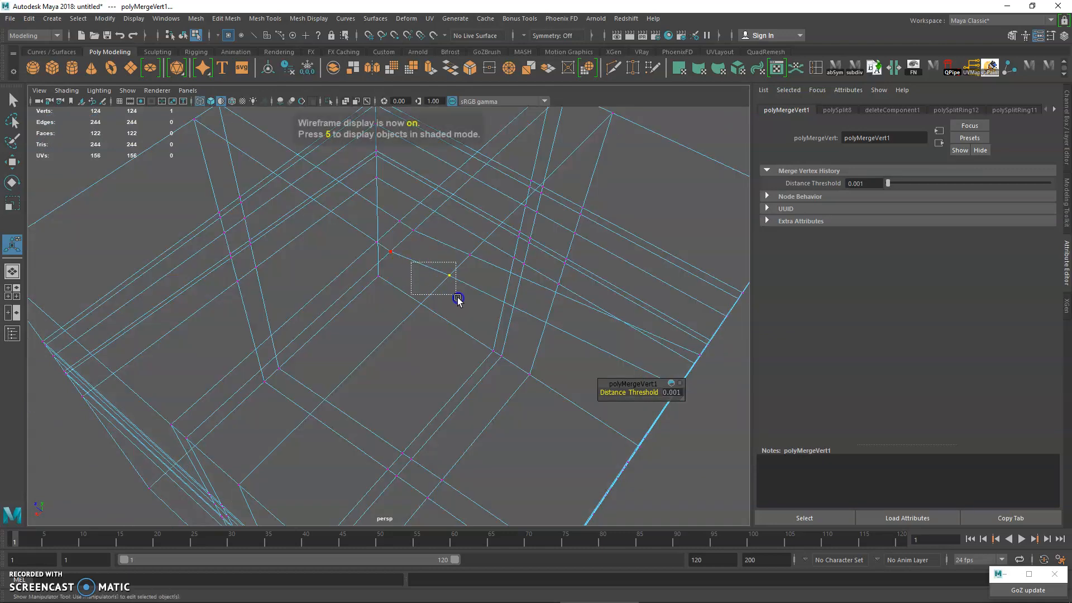
left_click_drag(500, 379, 500, 379)
key("5")
left_click(478, 324)
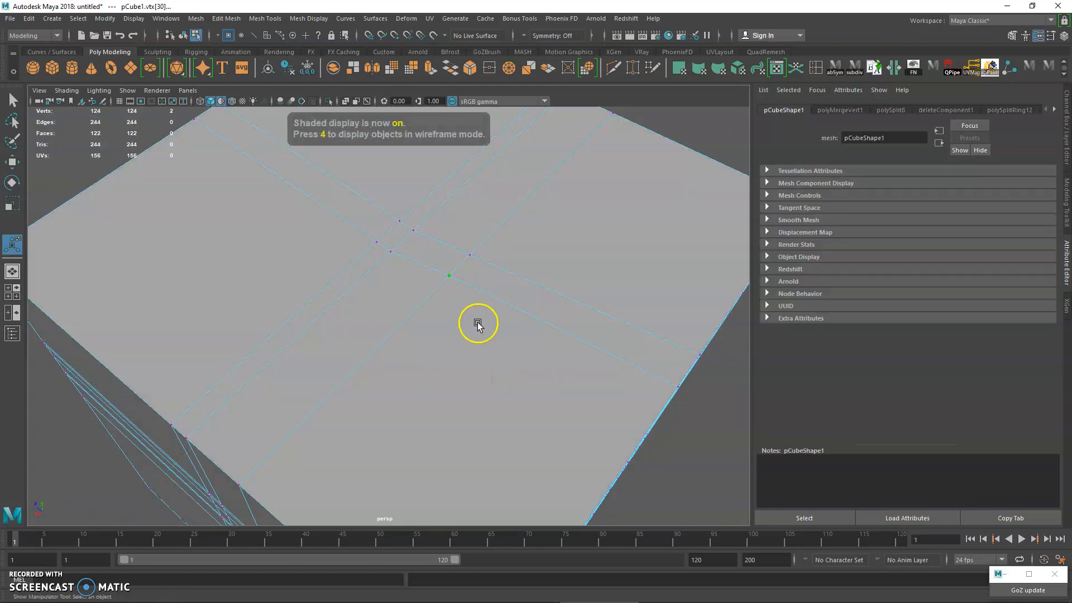
left_click_drag(494, 334, 469, 313, "alt")
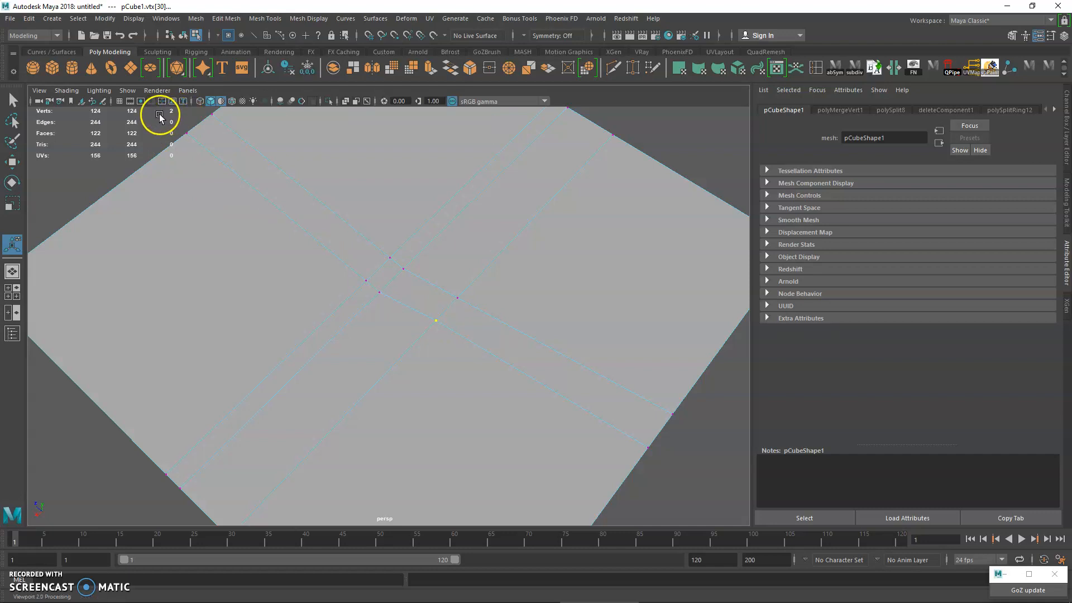
Step: Try merging the two selected vertices again, inspect the mesh in wireframe, and undo
left_click(197, 18)
left_click(198, 17)
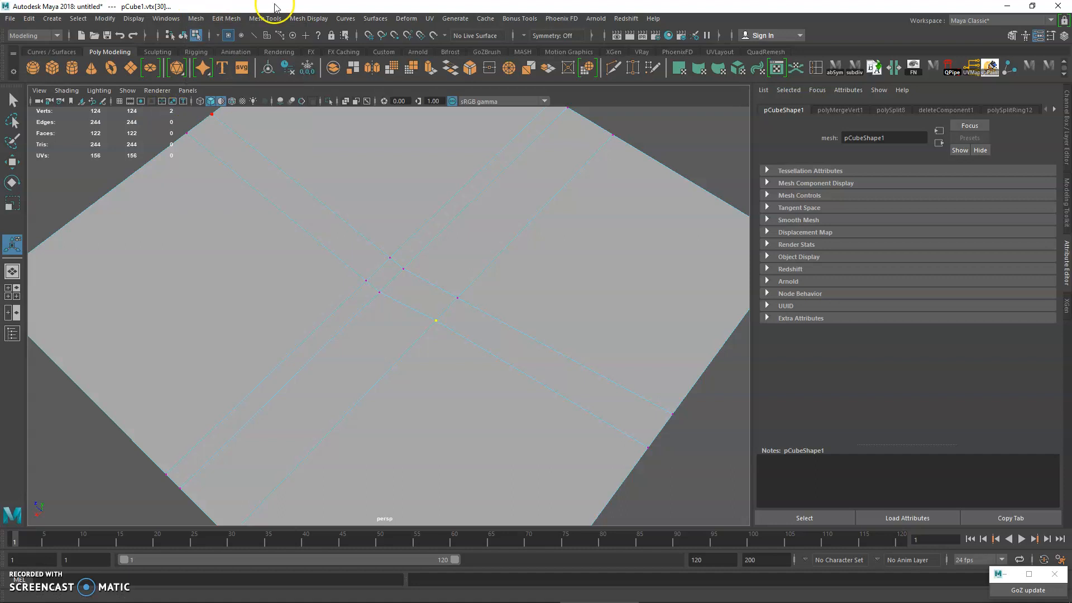
left_click_drag(415, 273, 419, 252, "alt")
left_click(195, 18)
mouse_move(226, 19)
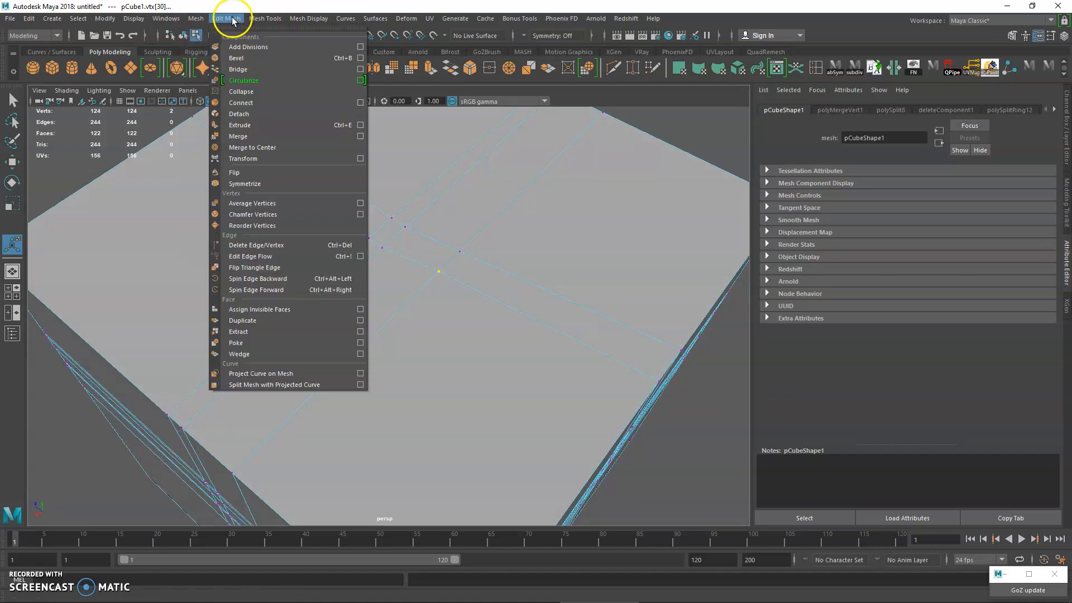
left_click(263, 137)
left_click_drag(347, 226, 443, 227, "alt")
key("4")
mouse_move(465, 288)
left_mouse_down("alt")
mouse_move(420, 277)
mouse_move(466, 347)
mouse_move(480, 306)
mouse_move(414, 294)
mouse_move(457, 306)
left_mouse_up("alt")
mouse_move(618, 348)
left_mouse_down("alt")
mouse_move(547, 316)
mouse_move(454, 311)
mouse_move(414, 337)
mouse_move(419, 346)
mouse_move(376, 327)
mouse_move(502, 337)
left_mouse_up("alt")
key("5")
key("ctrl+z")
Step: Select the vertices at the top face's central crossings, add those on the adjoining side's edge lines, and merge them
left_click_drag(428, 309, 449, 308, "alt")
middle_click_drag(427, 308, 435, 342, "alt")
right_click_drag(435, 341, 467, 377, "alt")
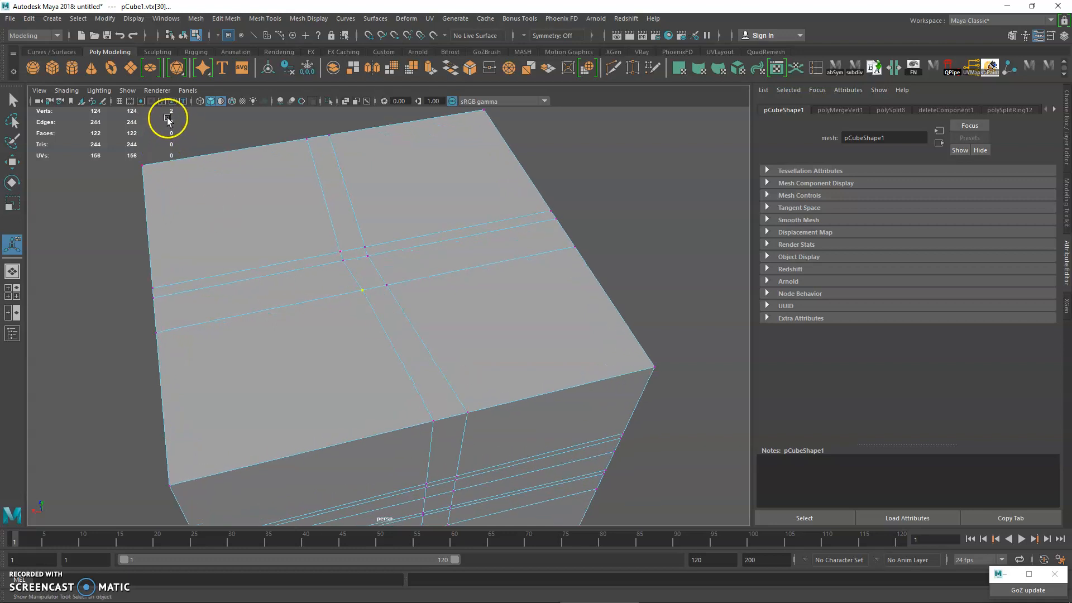
left_click_drag(329, 228, 308, 271, "alt")
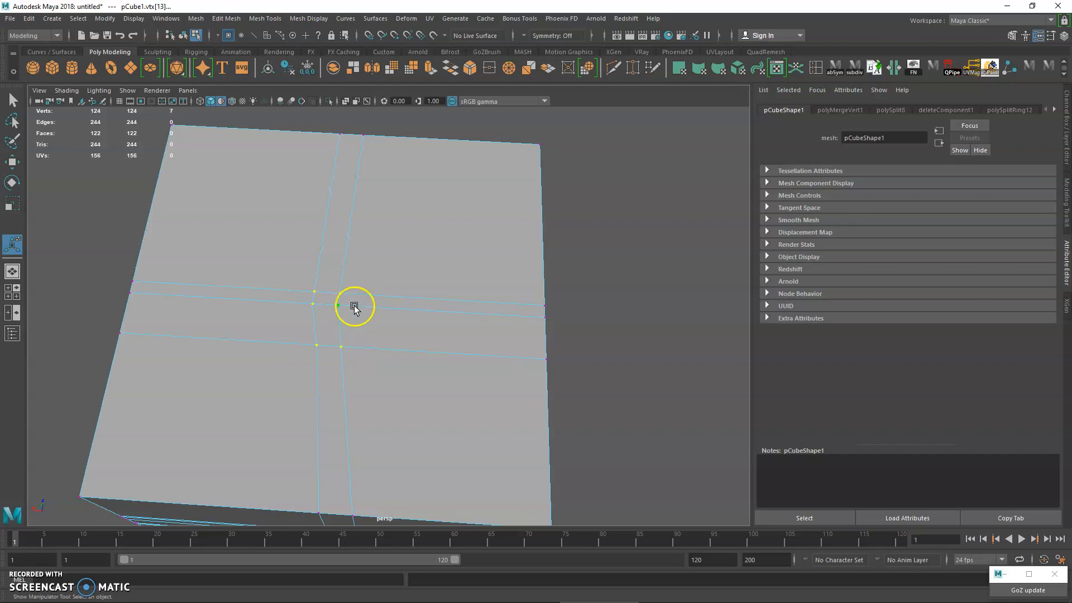
middle_click_drag(333, 287, 363, 279, "alt")
right_click_drag(363, 279, 359, 257, "alt")
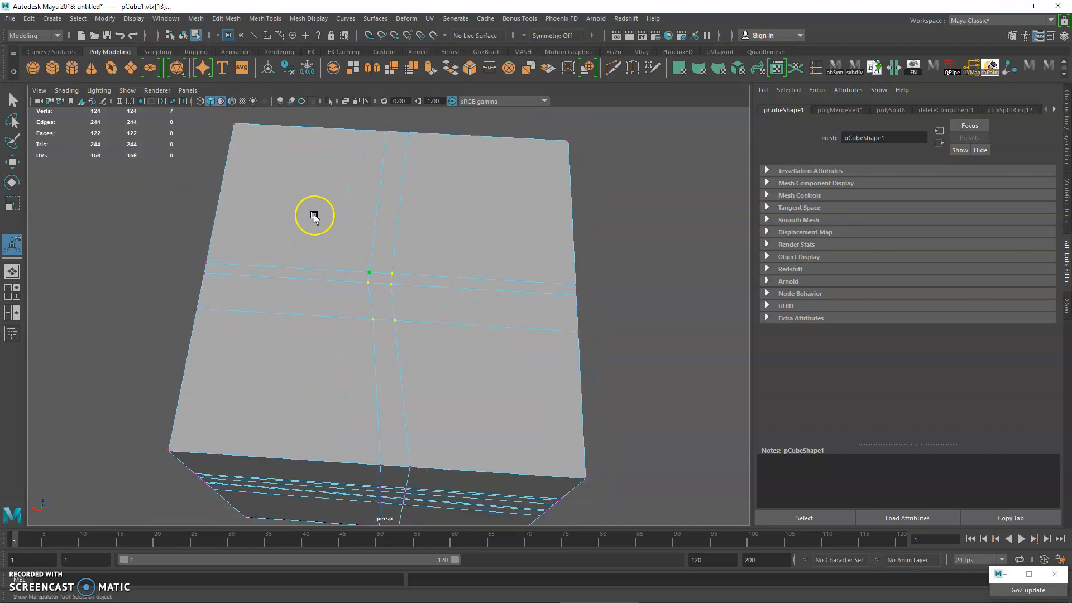
left_click_drag(187, 257, 363, 355, "shift")
left_click(195, 18)
mouse_move(226, 19)
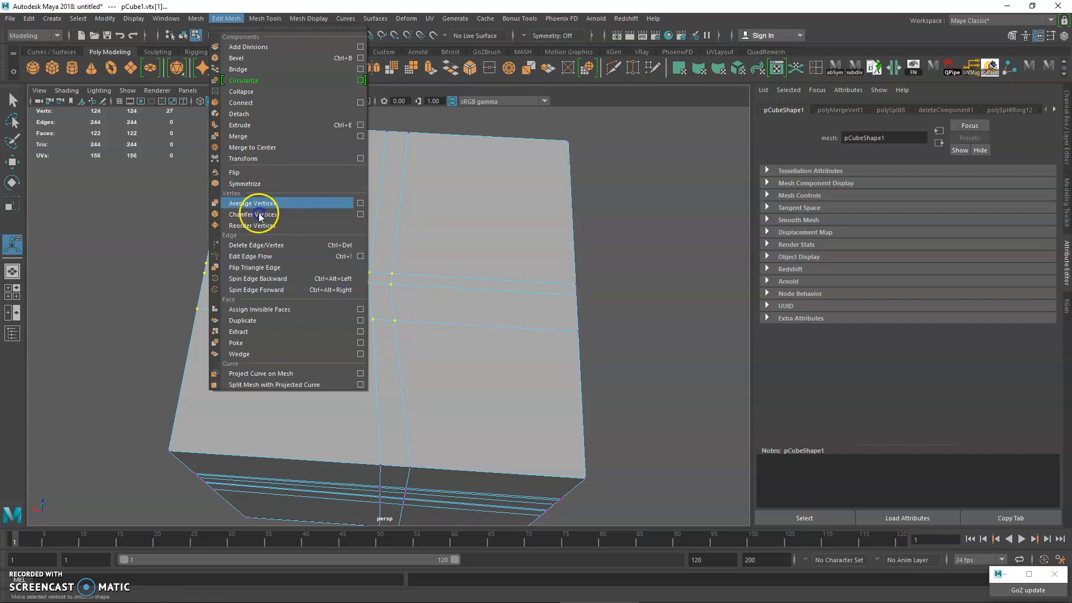
left_click(251, 137)
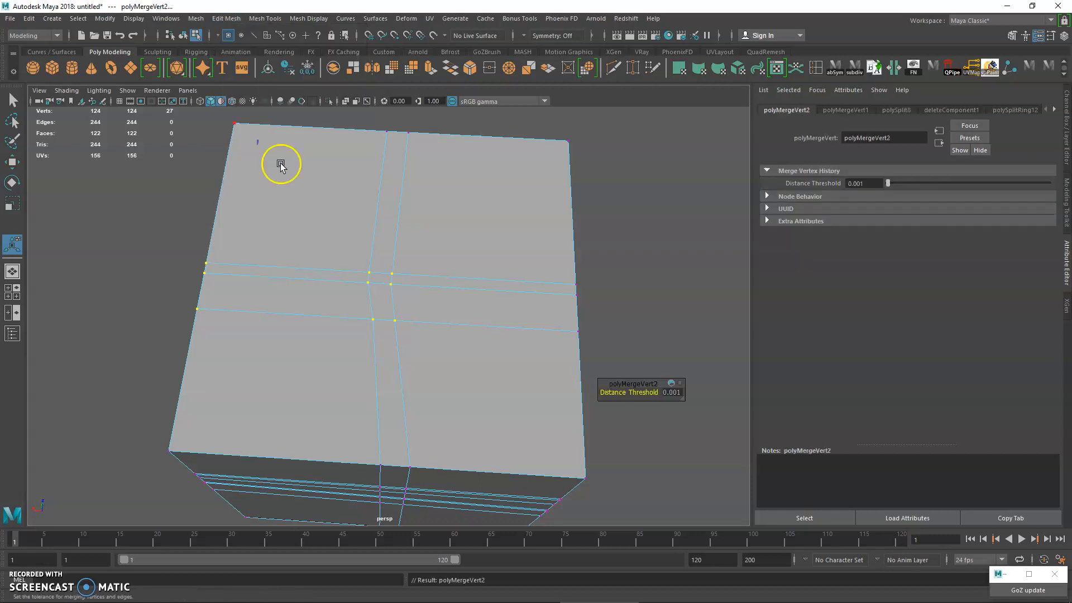
Step: Repeat the merge on the selected vertices after a wireframe check, and return to shaded display in Object Mode
key("4")
mouse_move(300, 178)
left_mouse_down("alt")
mouse_move(322, 248)
mouse_move(308, 282)
left_mouse_up("alt")
key("g")
key("5")
right_click_drag(324, 195, 340, 180)
left_click_drag(373, 269, 409, 257, "alt")
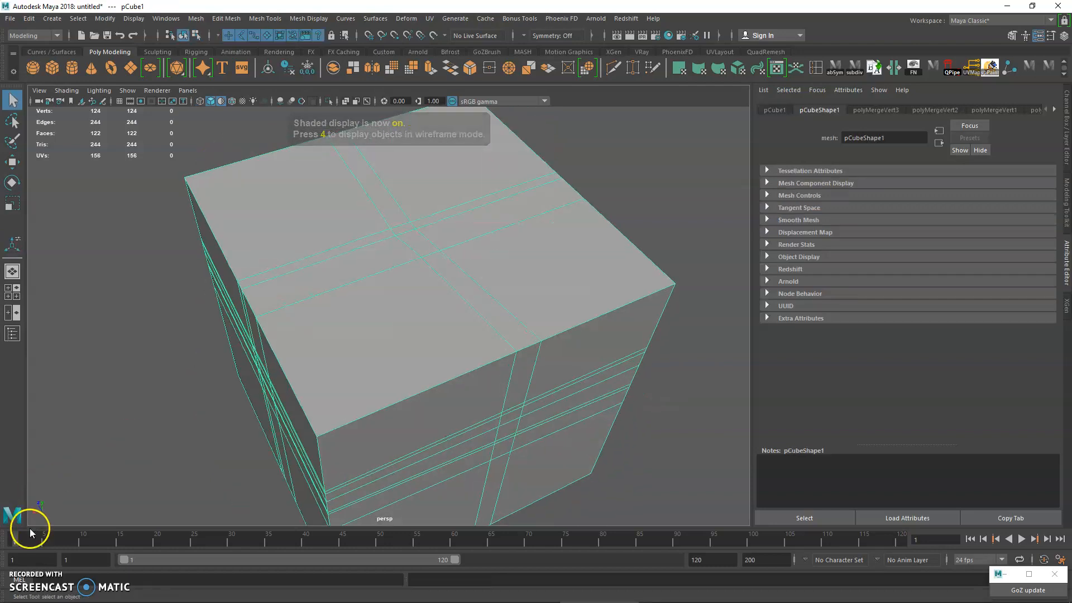